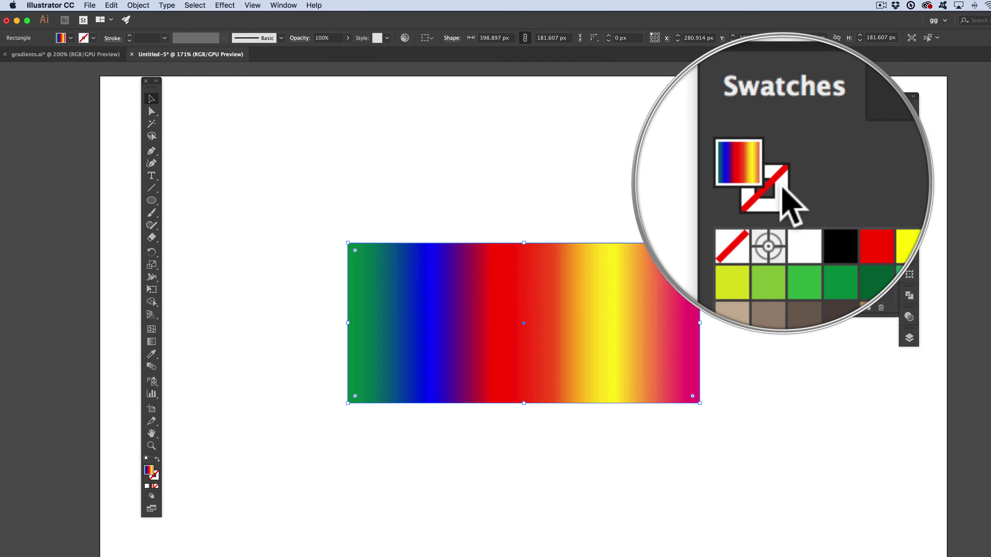
{"action": "left_click_drag", "start_coordinate": [789, 203], "coordinate": [386, 344]}
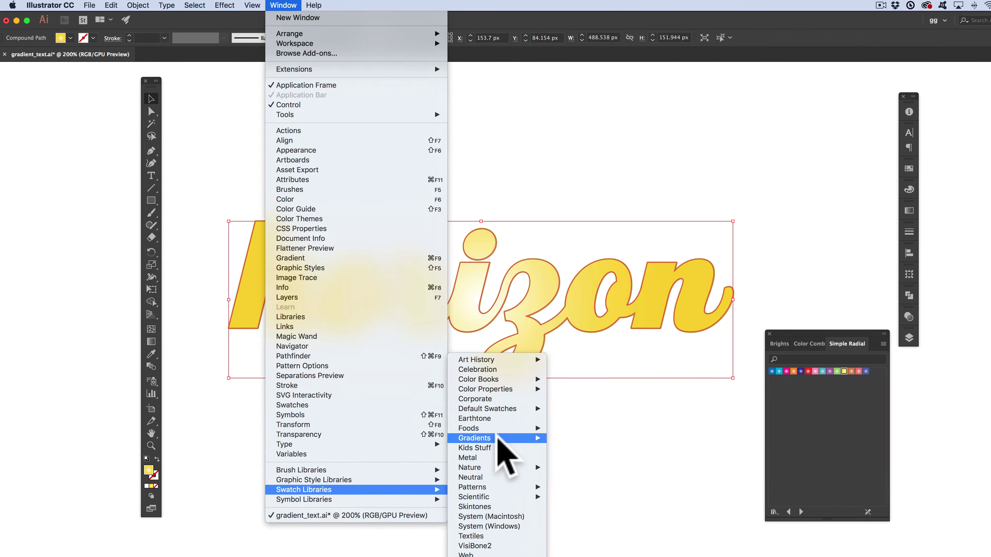
{"action": "mouse_move", "coordinate": [497, 435]}
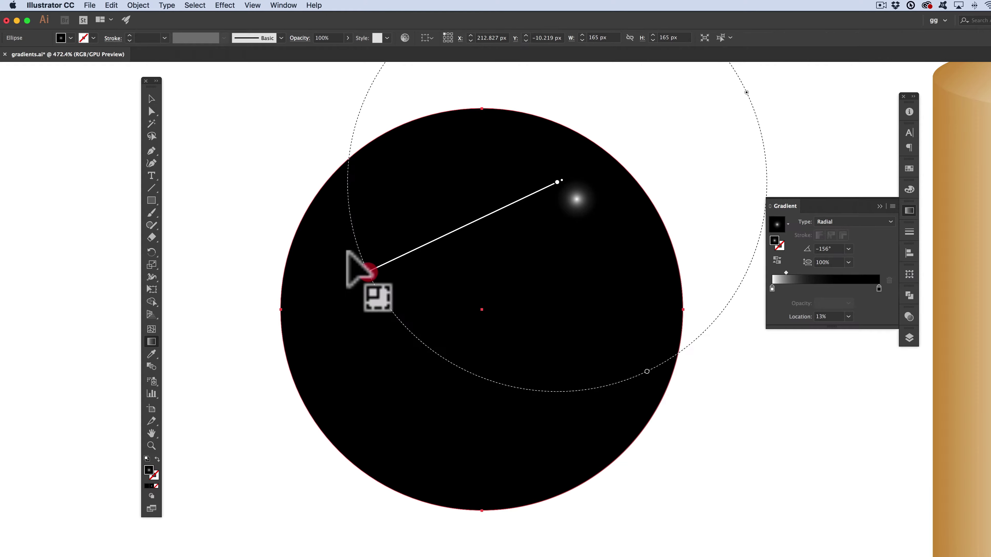
Step: Adjust the extent and direction of the radial gradient highlight on the black circle
{"action": "mouse_move", "coordinate": [369, 272]}
{"action": "left_mouse_down"}
{"action": "mouse_move", "coordinate": [342, 277]}
{"action": "mouse_move", "coordinate": [349, 281]}
{"action": "left_mouse_up"}
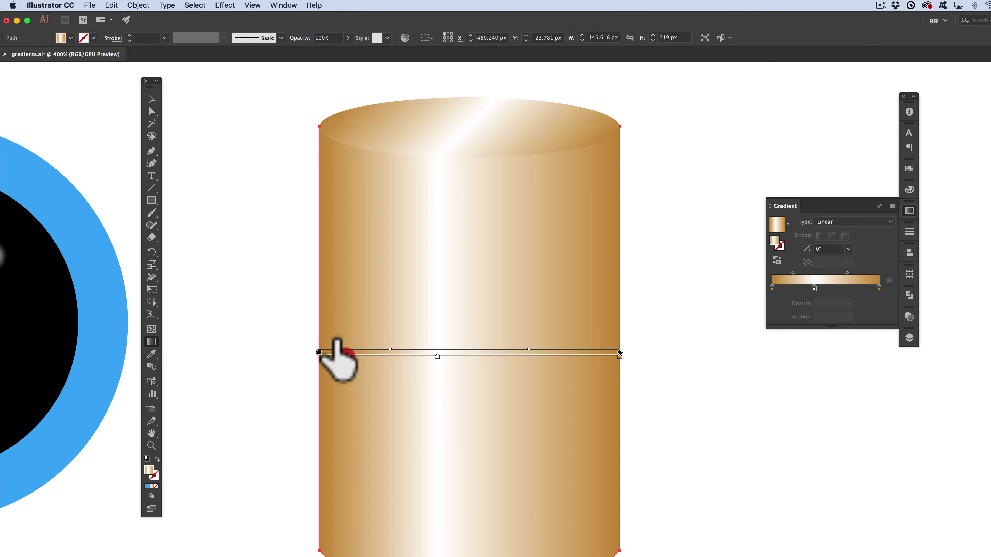
Step: Move both end colour stops of the gold cylinder's gradient inward and redraw the gradient diagonally from its upper-left to lower-right corner
{"action": "left_click_drag", "start_coordinate": [331, 357], "coordinate": [343, 357]}
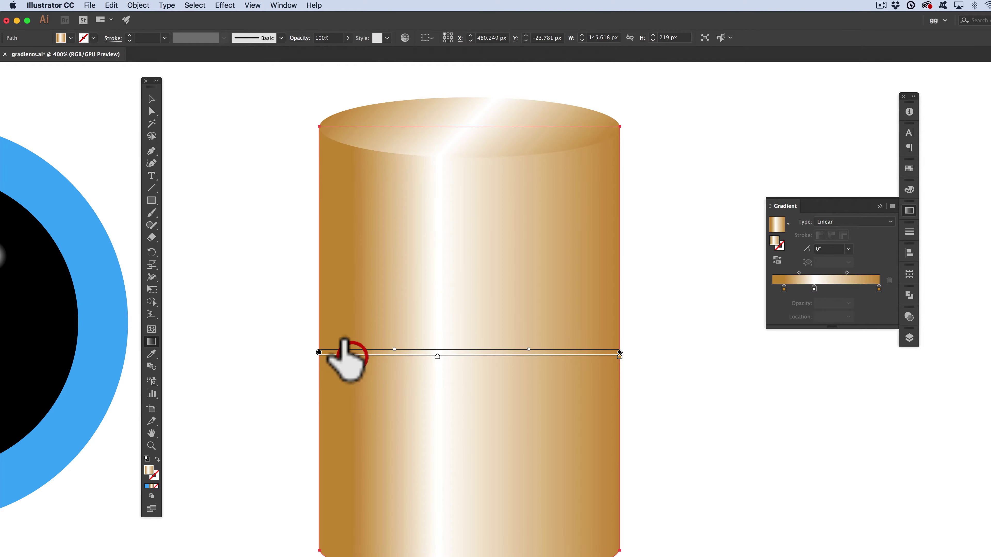
{"action": "left_click_drag", "start_coordinate": [613, 356], "coordinate": [578, 356]}
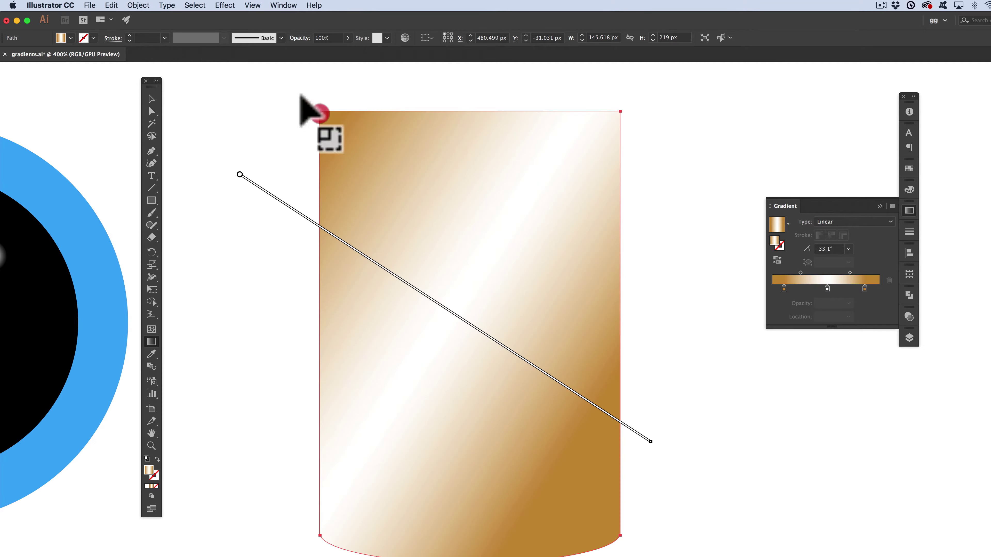
{"action": "left_click_drag", "start_coordinate": [319, 112], "coordinate": [620, 535]}
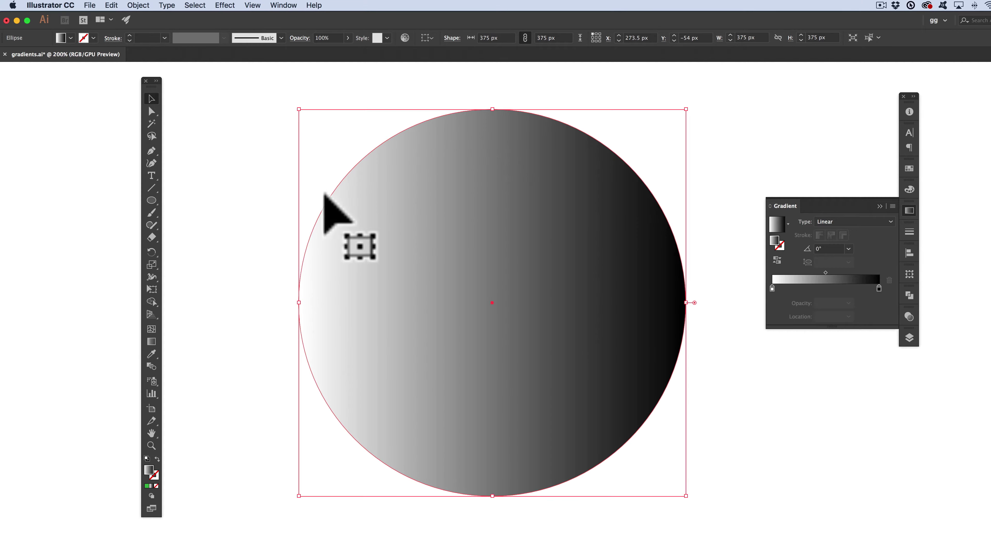
Step: Open the list of gradient types for the large grey circle's fill
{"action": "left_click", "coordinate": [852, 221]}
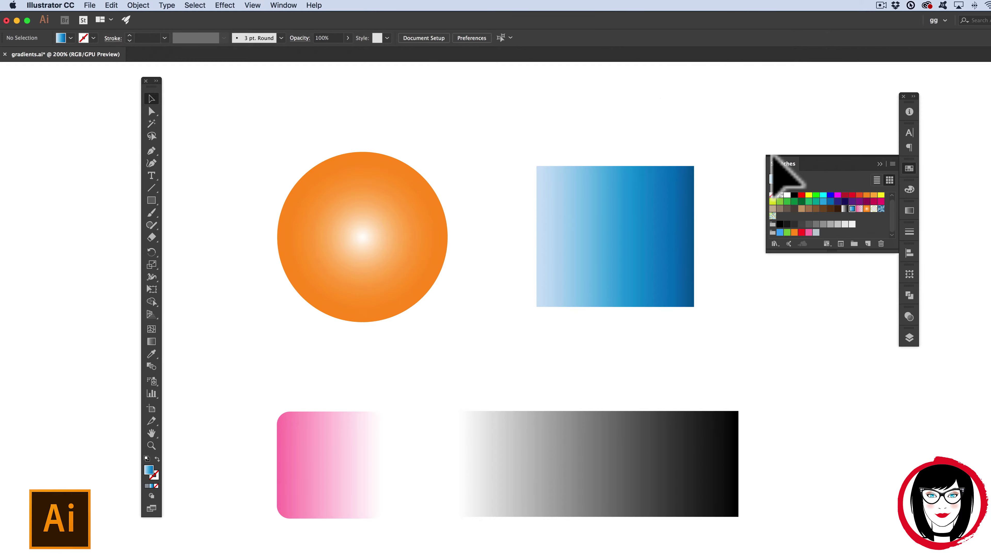
Step: Show the Swatches panel
{"action": "left_click", "coordinate": [284, 5]}
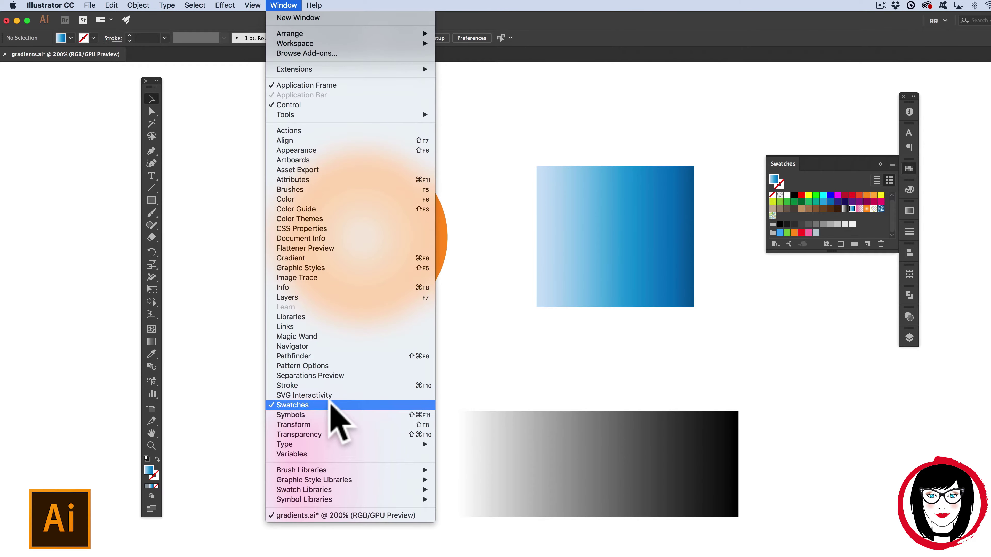
{"action": "left_click", "coordinate": [295, 406]}
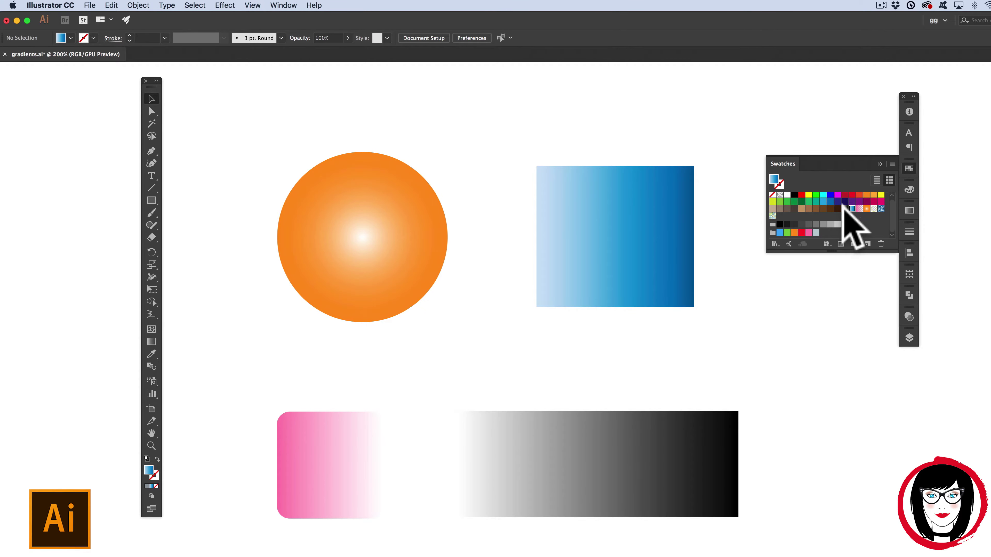
Step: Select the black-and-white, blue, pink and orange gradient shapes in turn to compare their fills with the gradient swatches, ending with nothing selected
{"action": "left_click", "coordinate": [666, 494]}
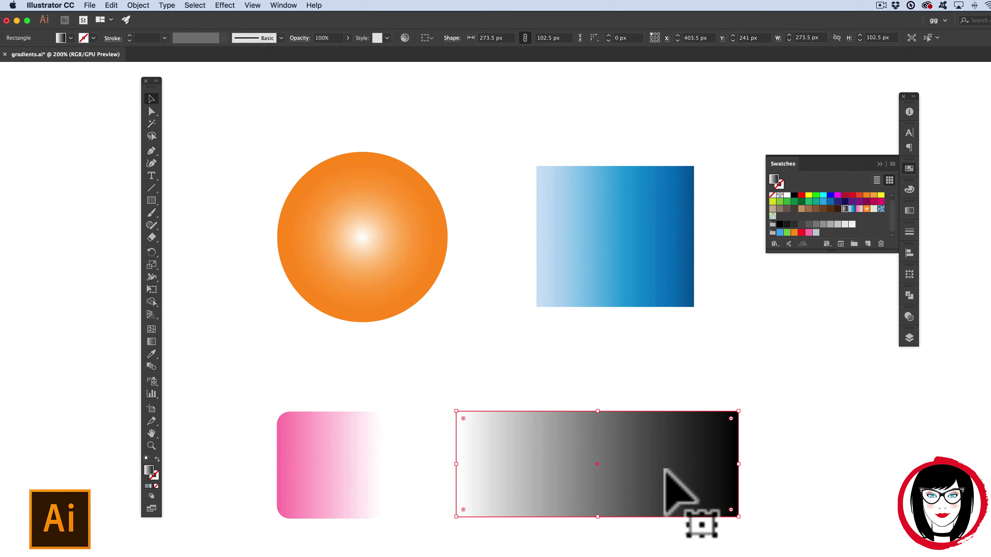
{"action": "left_click", "coordinate": [613, 276]}
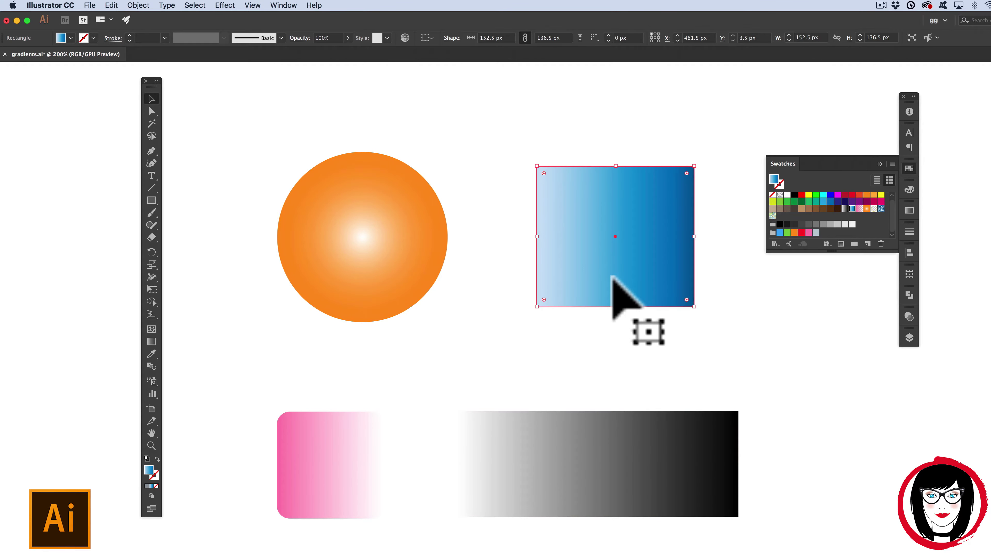
{"action": "left_click", "coordinate": [277, 451]}
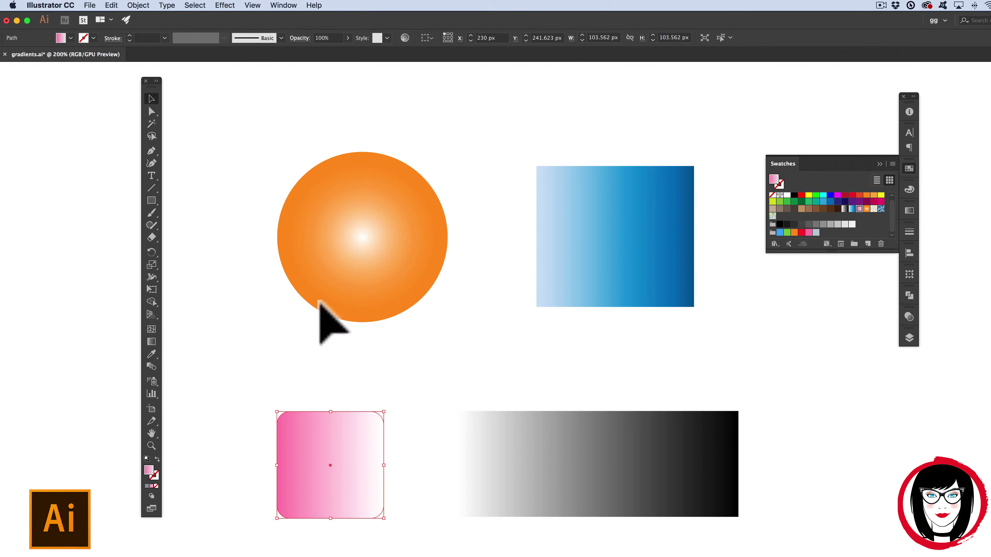
{"action": "left_click", "coordinate": [360, 291]}
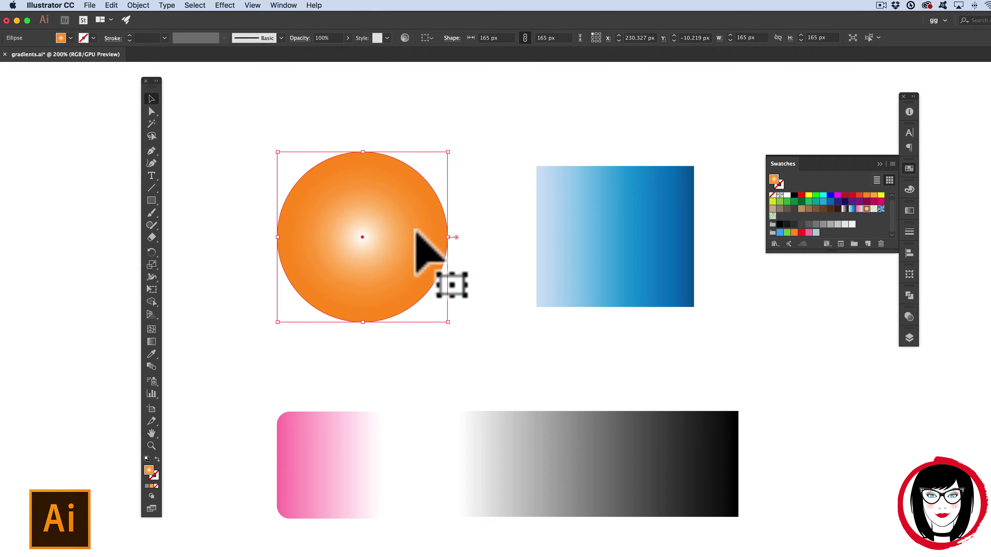
{"action": "left_click", "coordinate": [798, 275]}
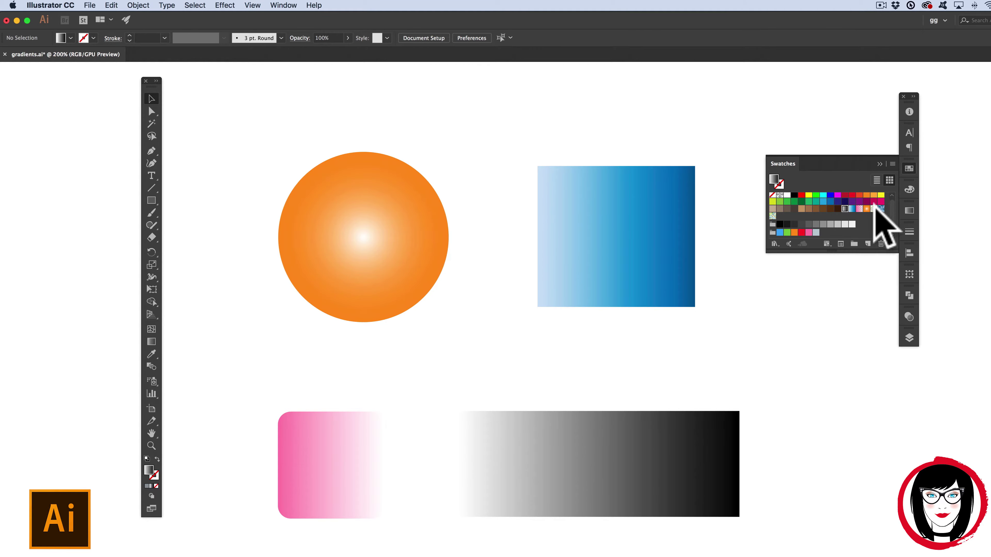
Step: Examine the orange circle's radial gradient and the blue rectangle's linear gradient against their swatches, leaving both shapes deselected
{"action": "left_click", "coordinate": [865, 208]}
{"action": "left_click", "coordinate": [361, 163]}
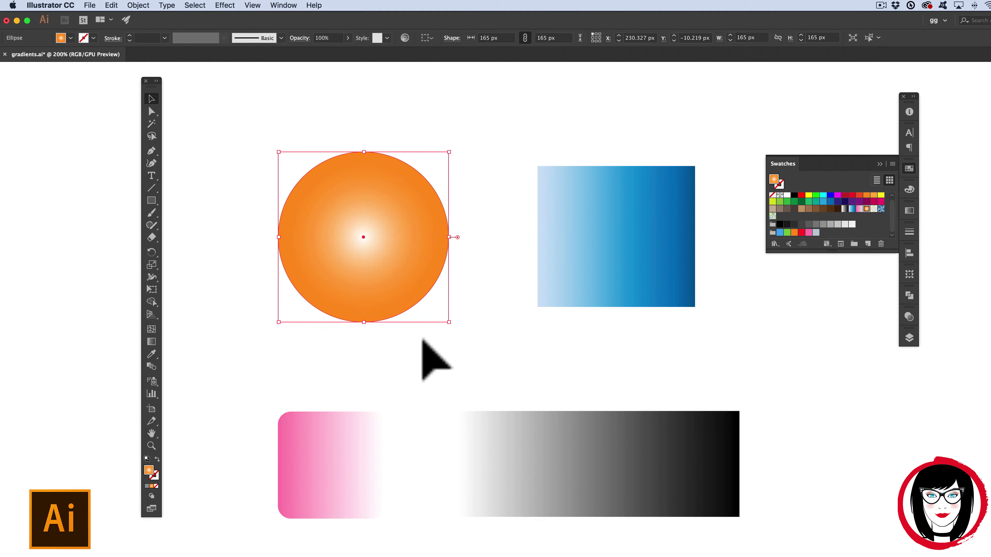
{"action": "left_click", "coordinate": [866, 223]}
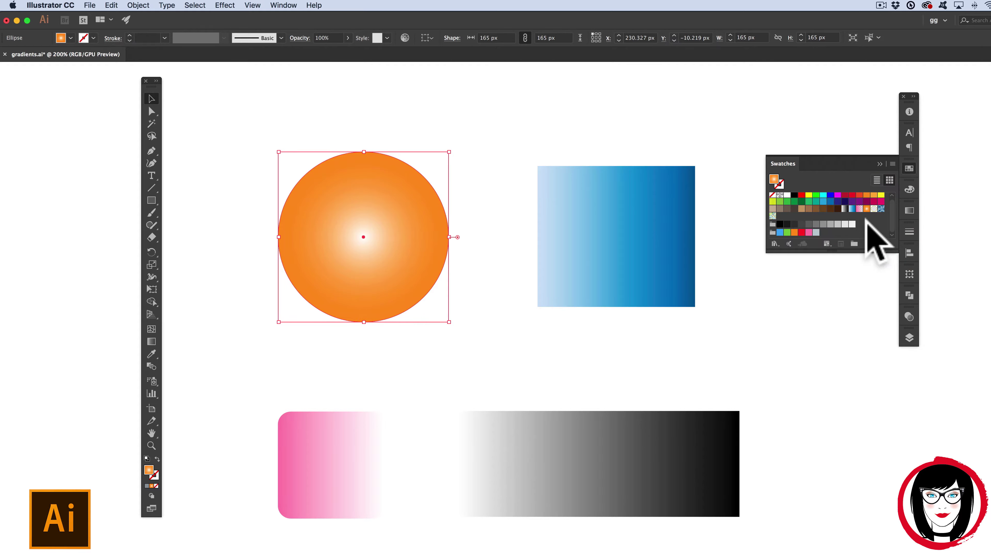
{"action": "left_click", "coordinate": [706, 171]}
{"action": "left_click", "coordinate": [636, 176]}
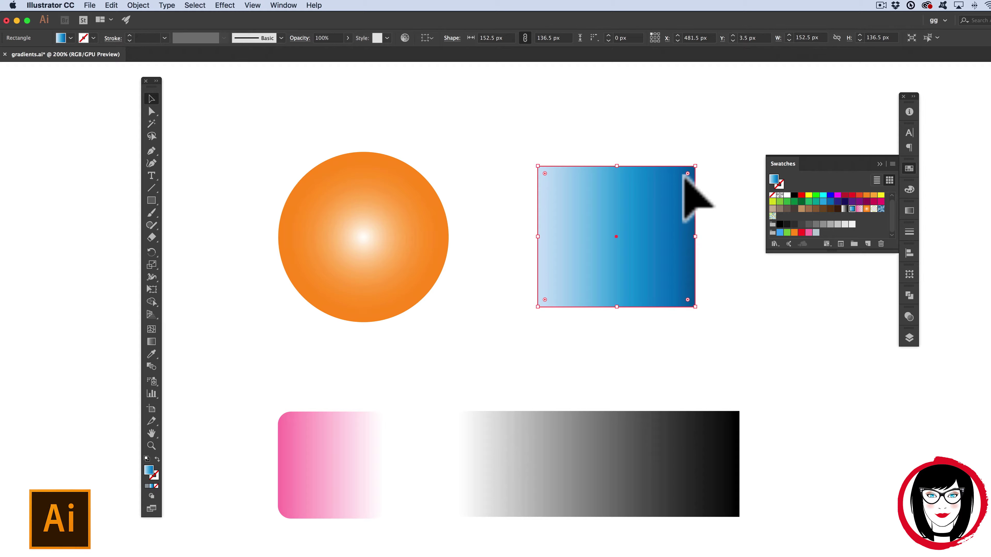
{"action": "left_click", "coordinate": [513, 155]}
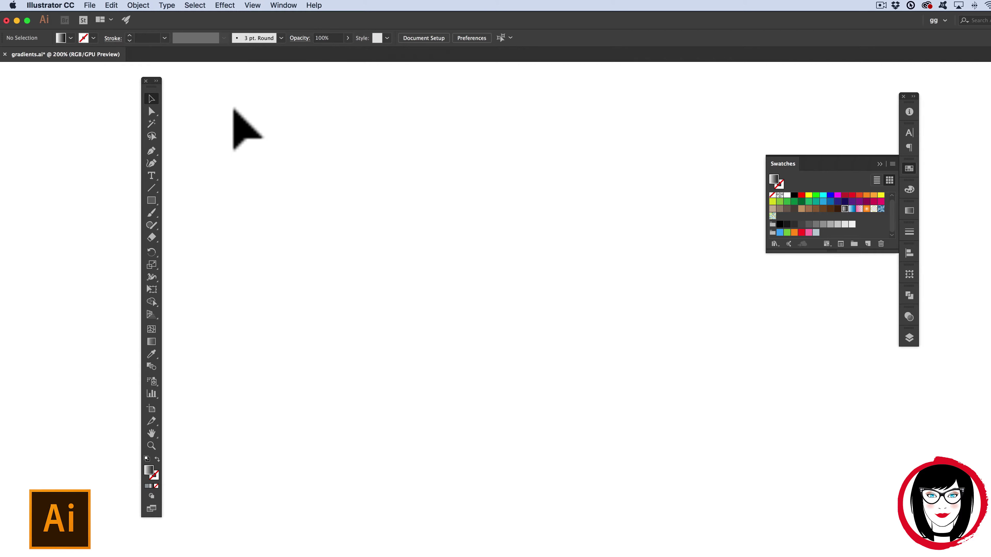
Step: Draw a rectangle about 345 by 208.5 px with the black-and-white gradient fill and deselect it
{"action": "left_click", "coordinate": [161, 197]}
{"action": "left_click_drag", "start_coordinate": [160, 195], "coordinate": [221, 196]}
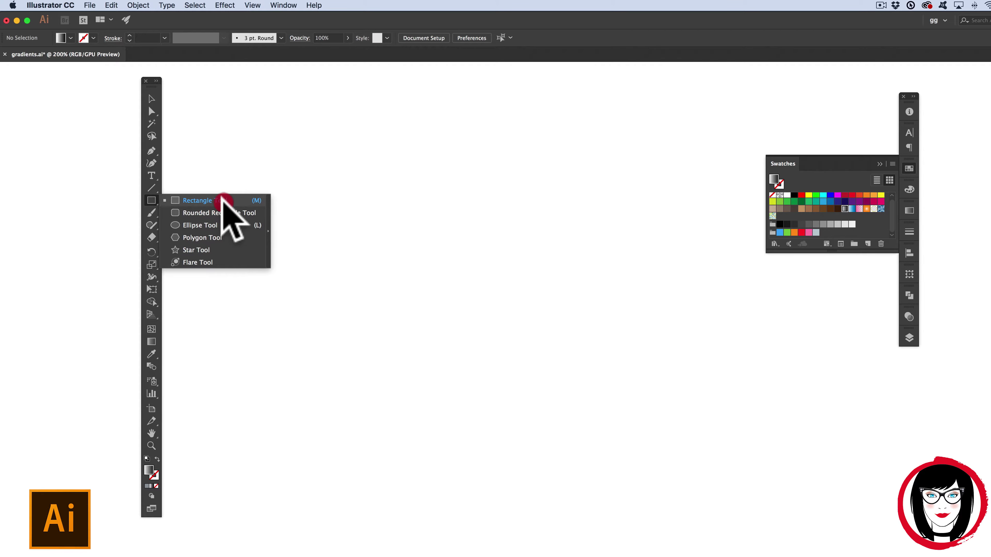
{"action": "left_click_drag", "start_coordinate": [265, 159], "coordinate": [620, 375]}
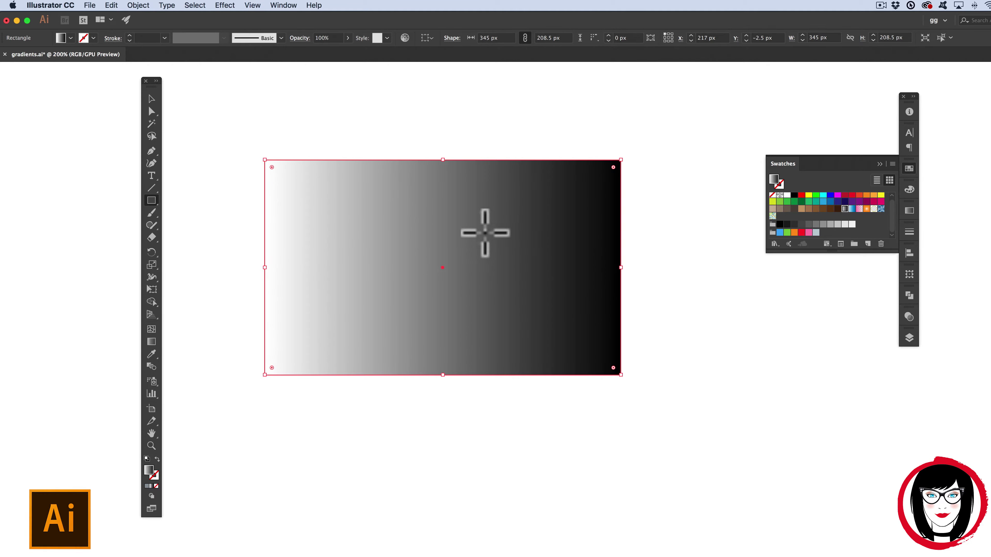
{"action": "key", "text": "v"}
{"action": "key", "text": "super+shift+a"}
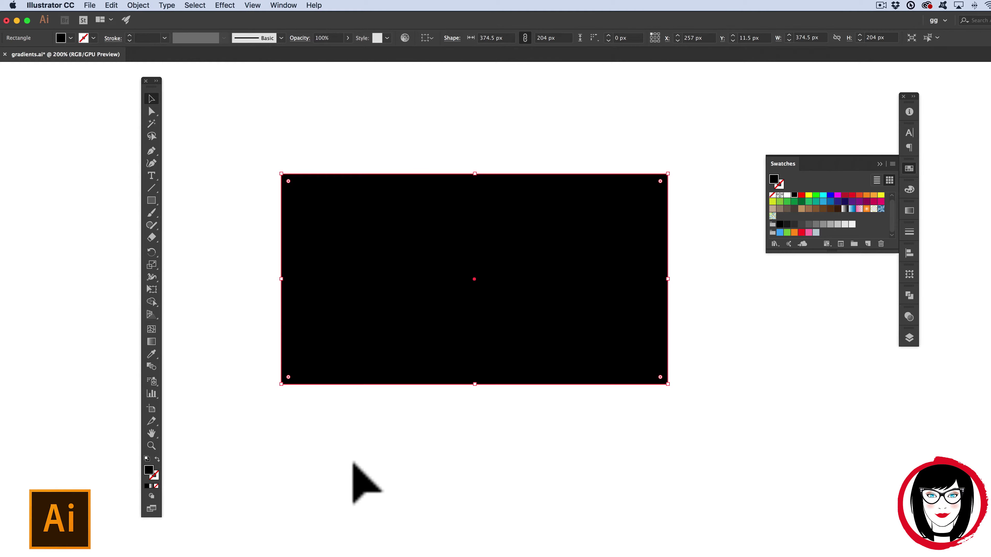
Step: Fill the black rectangle with the white-to-black gradient swatch
{"action": "left_click_drag", "start_coordinate": [151, 200], "coordinate": [207, 200]}
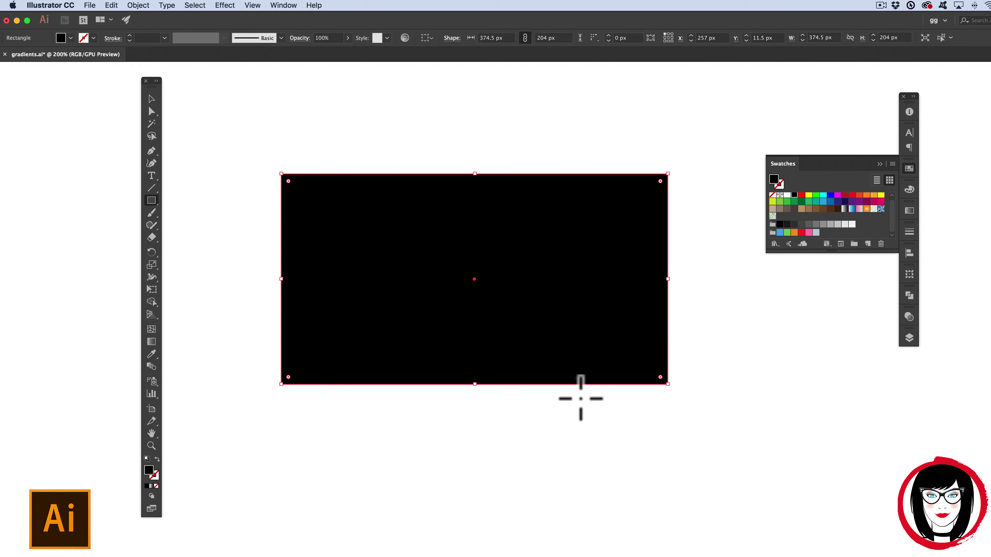
{"action": "scroll", "coordinate": [782, 304], "scroll_direction": "up", "scroll_amount": 1}
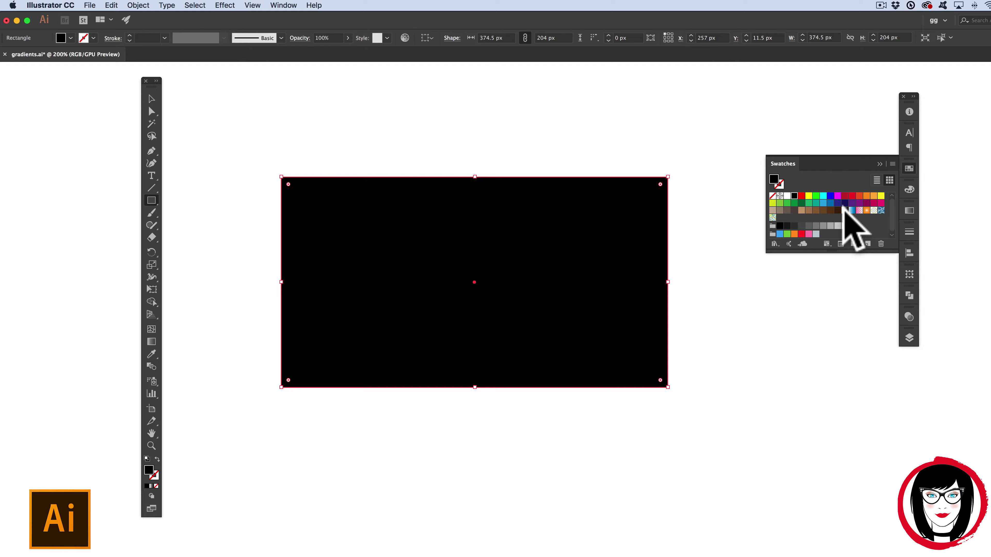
{"action": "left_click", "coordinate": [69, 35]}
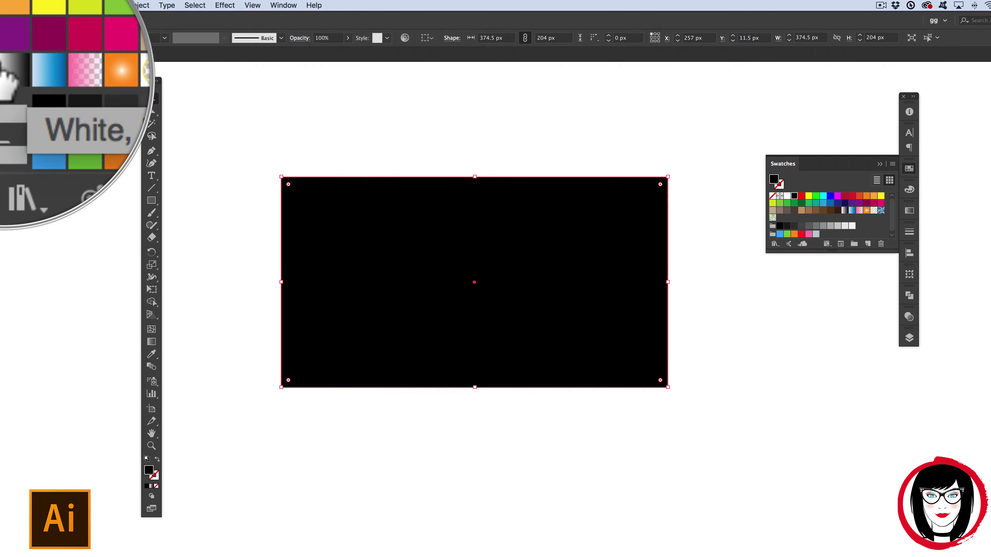
{"action": "left_click", "coordinate": [840, 211]}
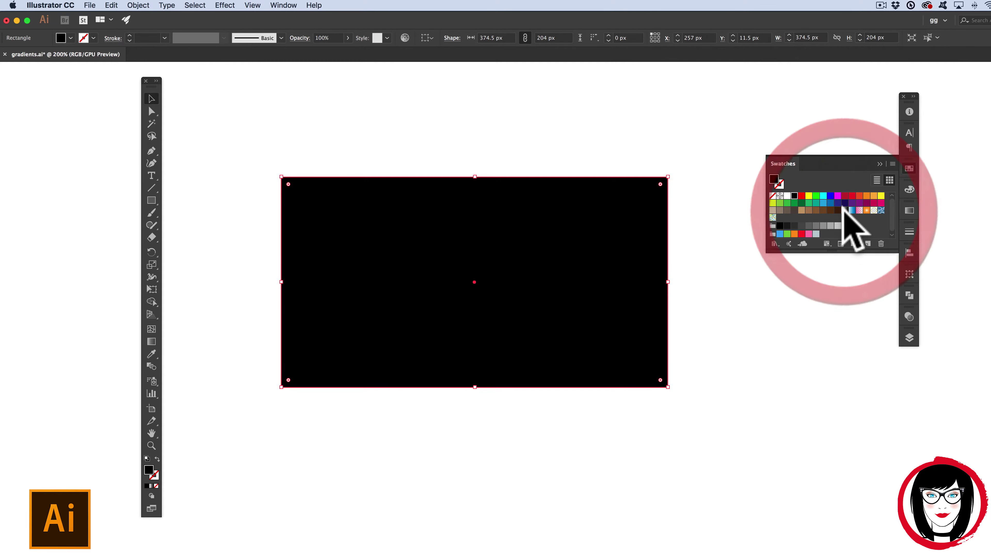
{"action": "left_click", "coordinate": [843, 210]}
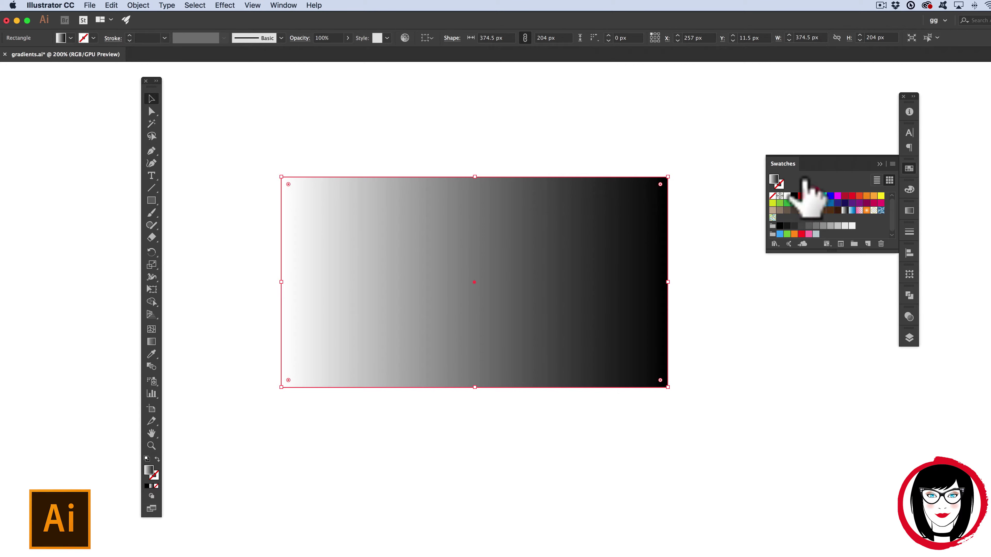
Step: Try a solid colour swatch on the rectangle, then reapply the white-to-black gradient and deselect it
{"action": "left_click", "coordinate": [801, 196]}
{"action": "left_click", "coordinate": [845, 211]}
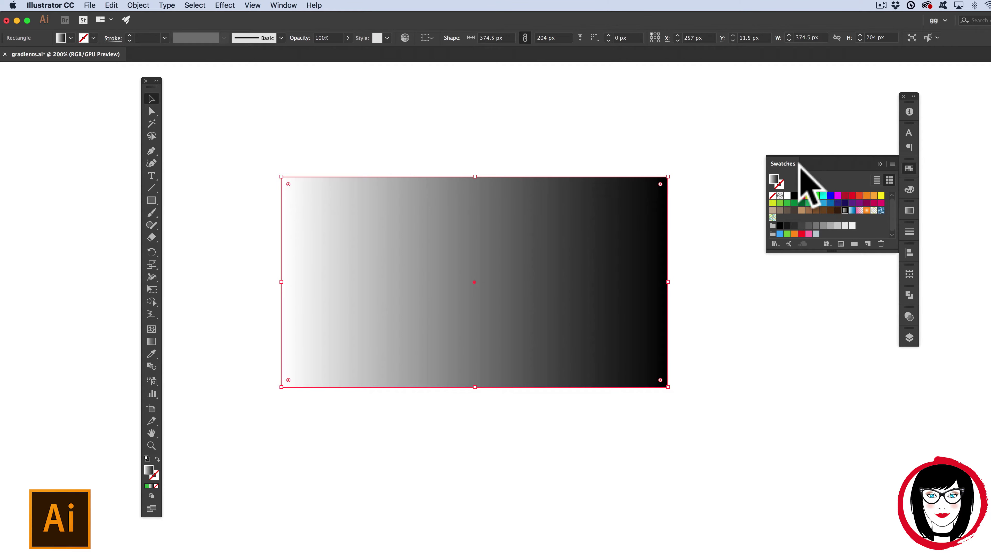
{"action": "key", "text": "super+shift+a"}
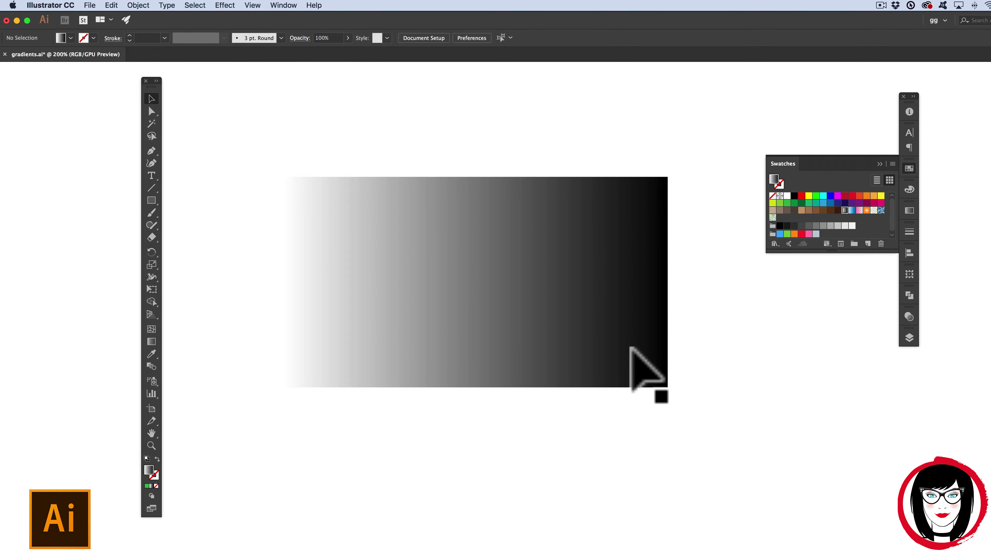
Step: Select the gradient-filled rectangle and show its settings in the Gradient panel
{"action": "left_click", "coordinate": [647, 285]}
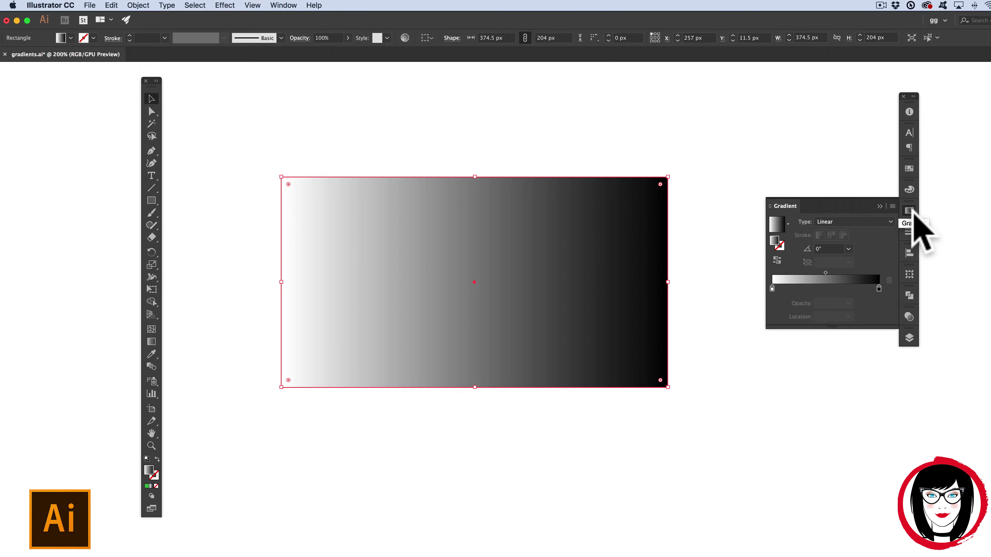
{"action": "left_click", "coordinate": [891, 302]}
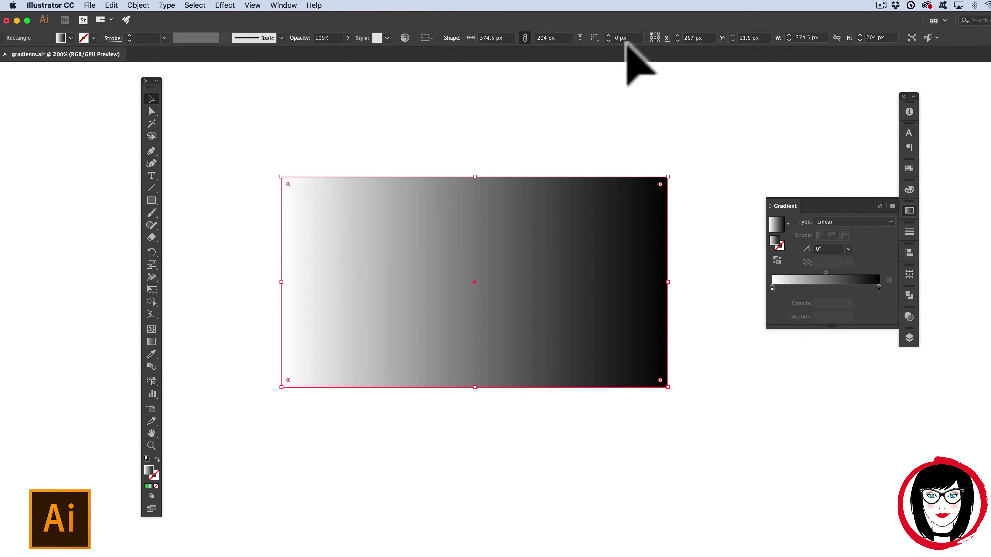
{"action": "left_click", "coordinate": [283, 5]}
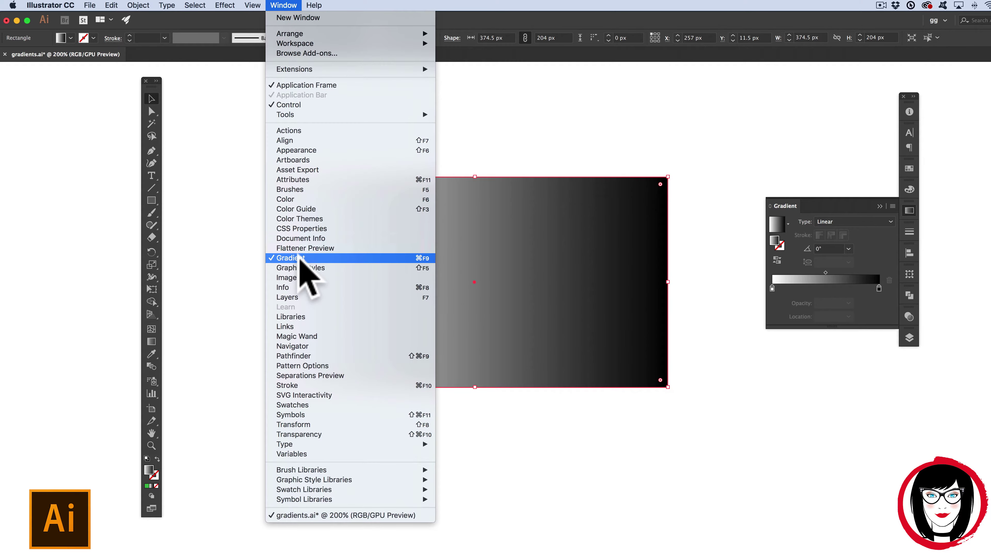
{"action": "left_click", "coordinate": [277, 259]}
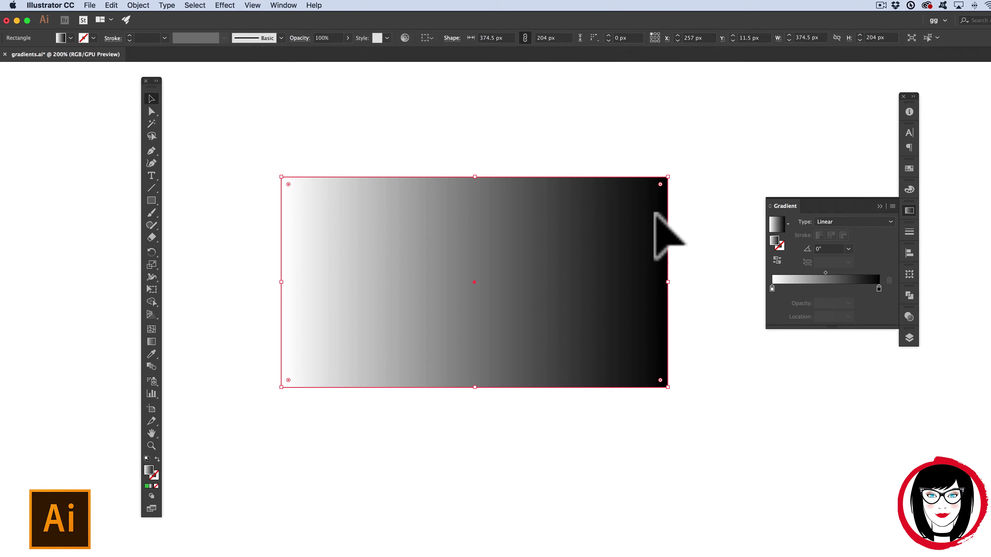
Step: Set the angle of the rectangle's linear gradient to -45°
{"action": "left_click", "coordinate": [608, 246]}
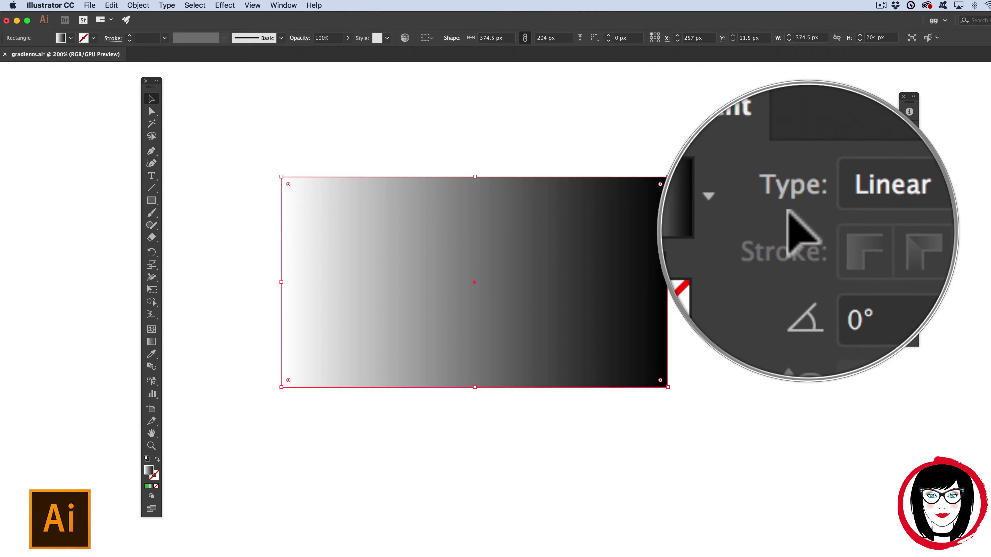
{"action": "left_click", "coordinate": [878, 221]}
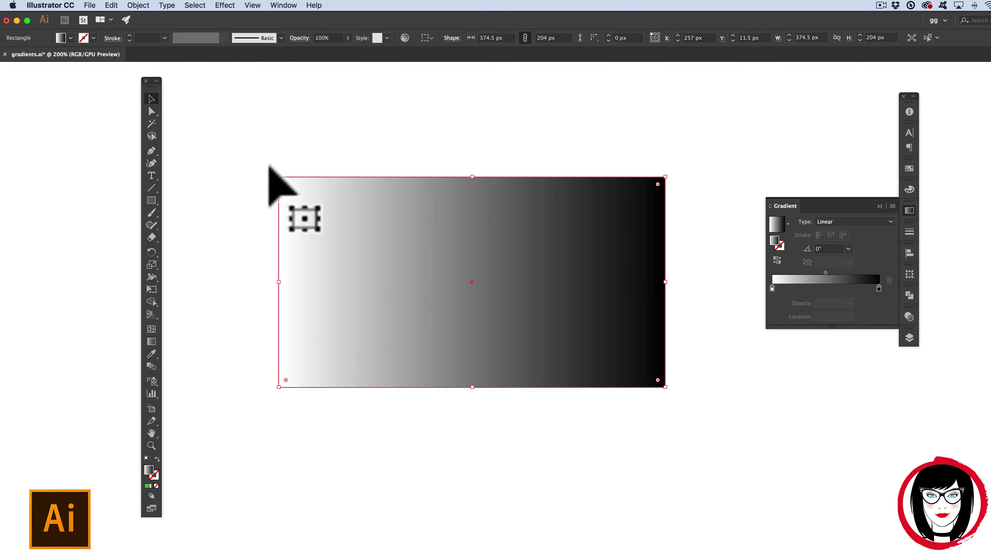
{"action": "left_click", "coordinate": [811, 249]}
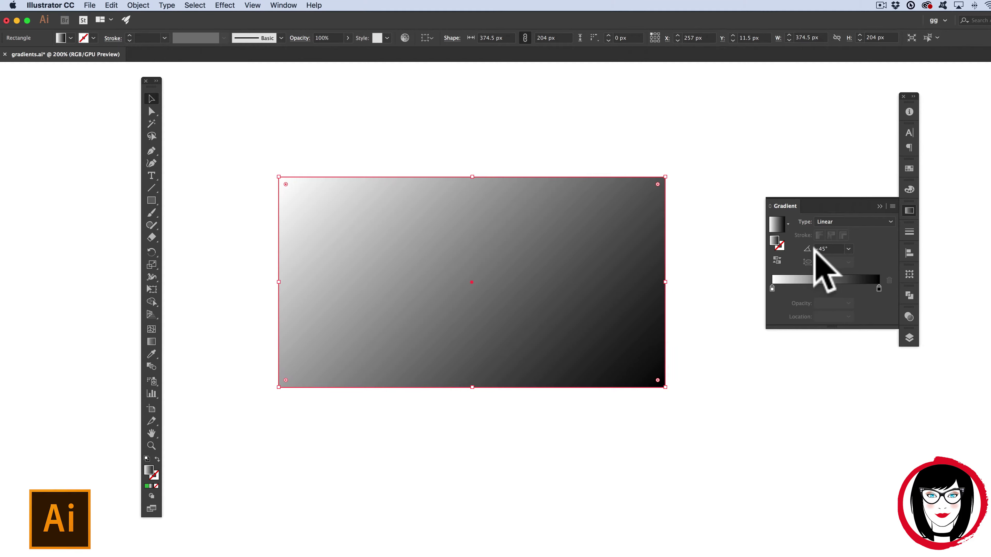
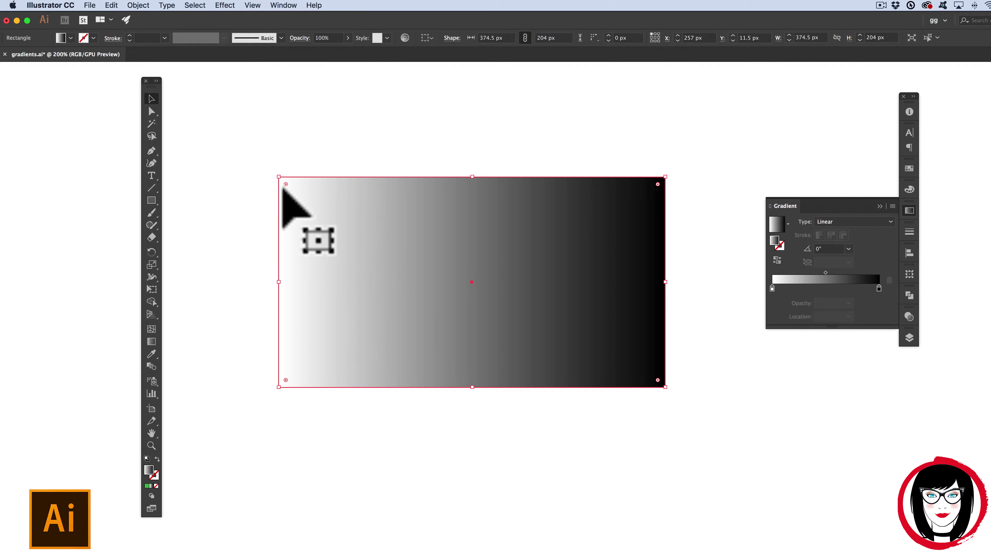
Step: Delete the rectangle filled with the white-to-black linear gradient
{"action": "left_click", "coordinate": [672, 160]}
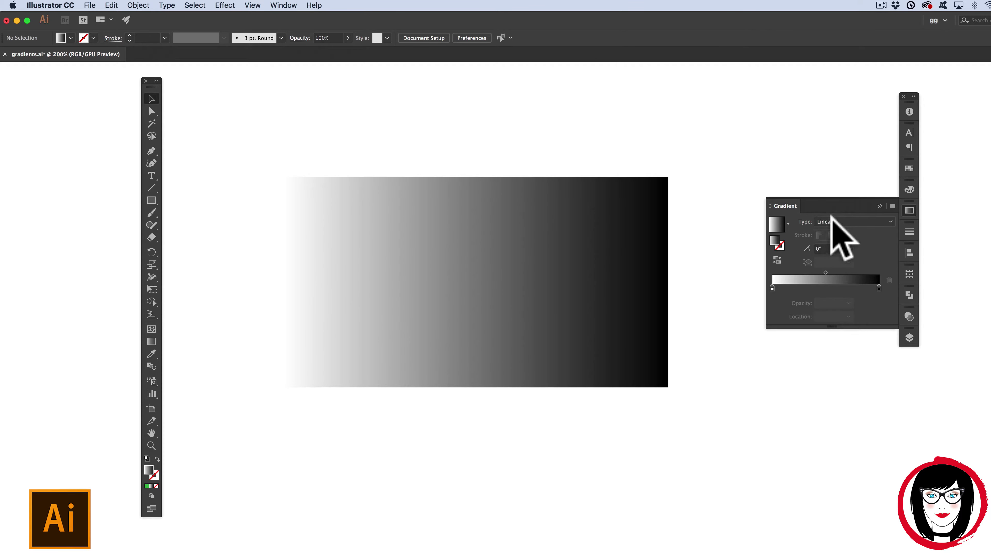
{"action": "left_click", "coordinate": [426, 311]}
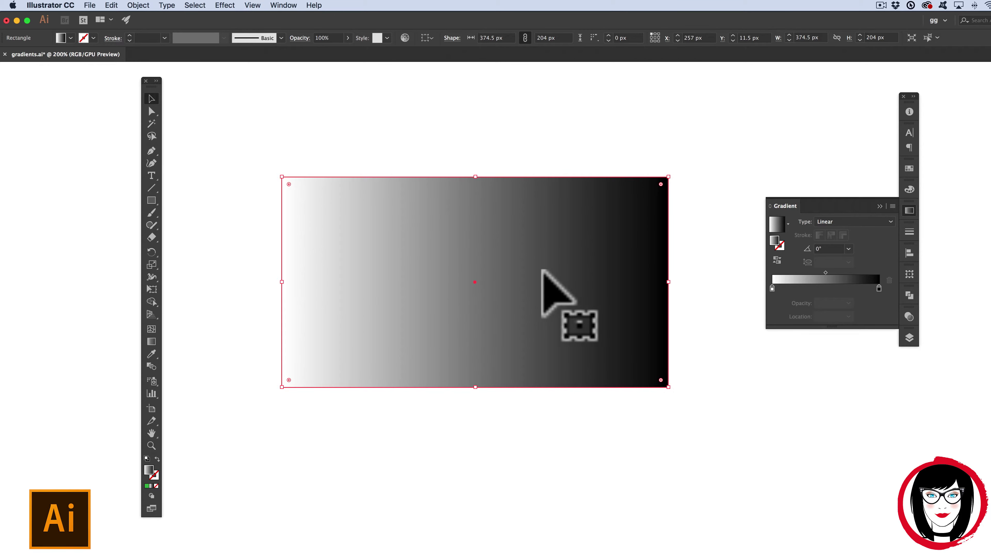
{"action": "key", "text": "Delete"}
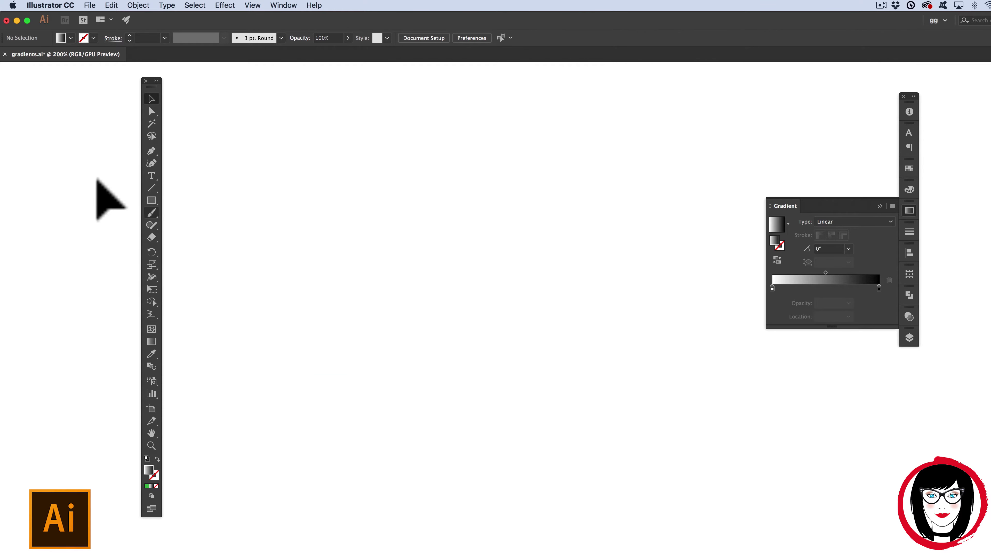
Step: Draw a gradient-filled circle about 375 px in diameter and position it near the middle of the canvas
{"action": "left_click", "coordinate": [151, 200], "text": "alt"}
{"action": "left_click_drag", "start_coordinate": [272, 130], "coordinate": [655, 387]}
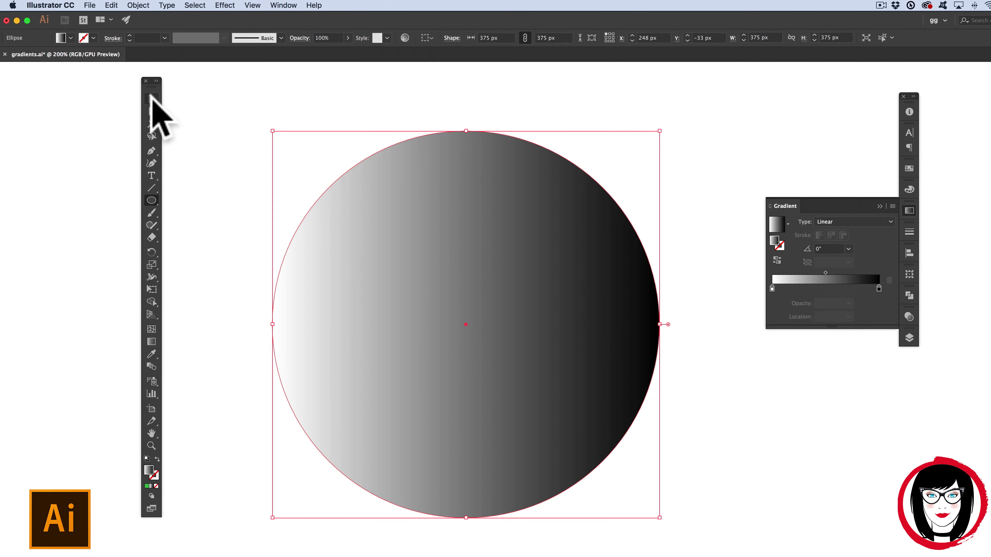
{"action": "left_click", "coordinate": [151, 99]}
{"action": "left_click_drag", "start_coordinate": [407, 216], "coordinate": [431, 194]}
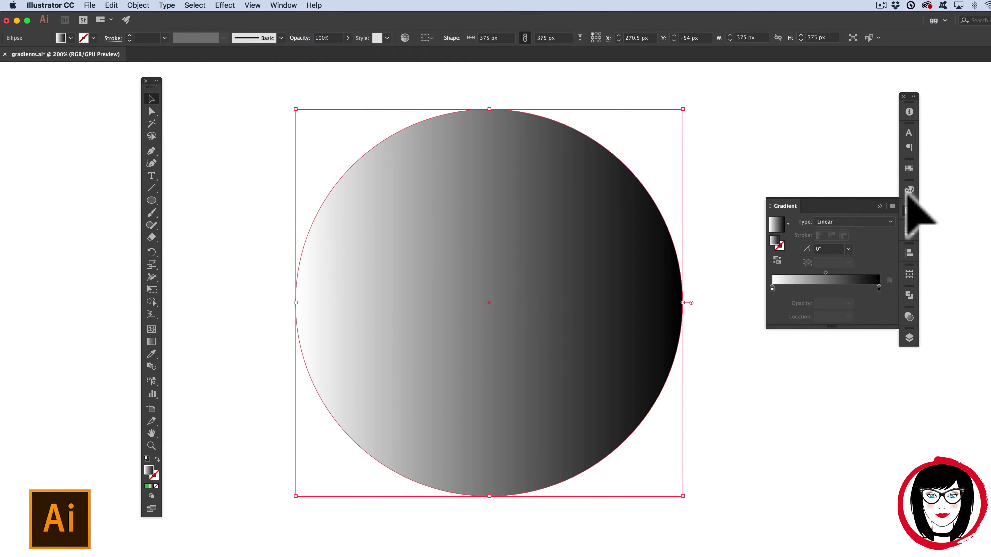
{"action": "left_click_drag", "start_coordinate": [617, 331], "coordinate": [620, 332]}
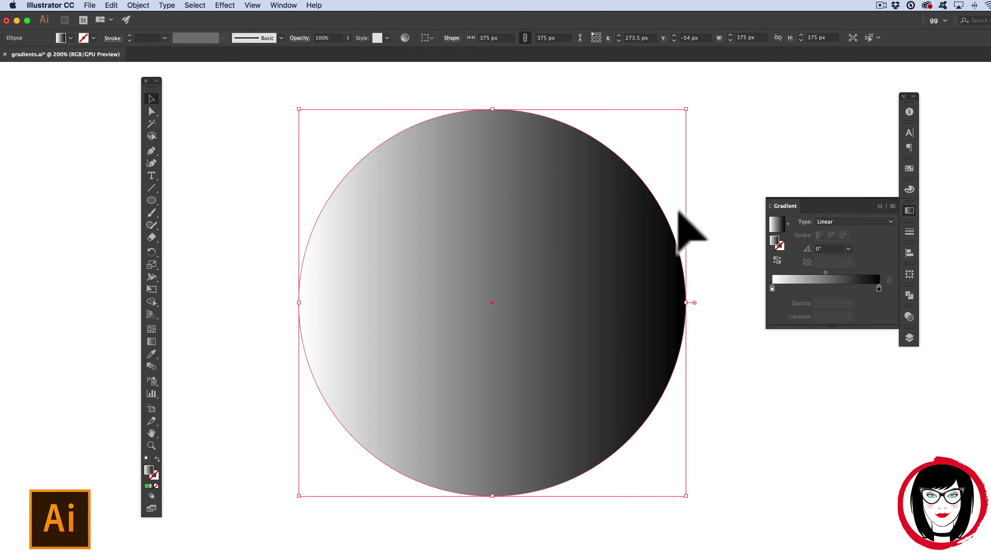
Step: Change the circle's gradient type from Linear to Radial and deselect the circle
{"action": "left_click", "coordinate": [847, 220]}
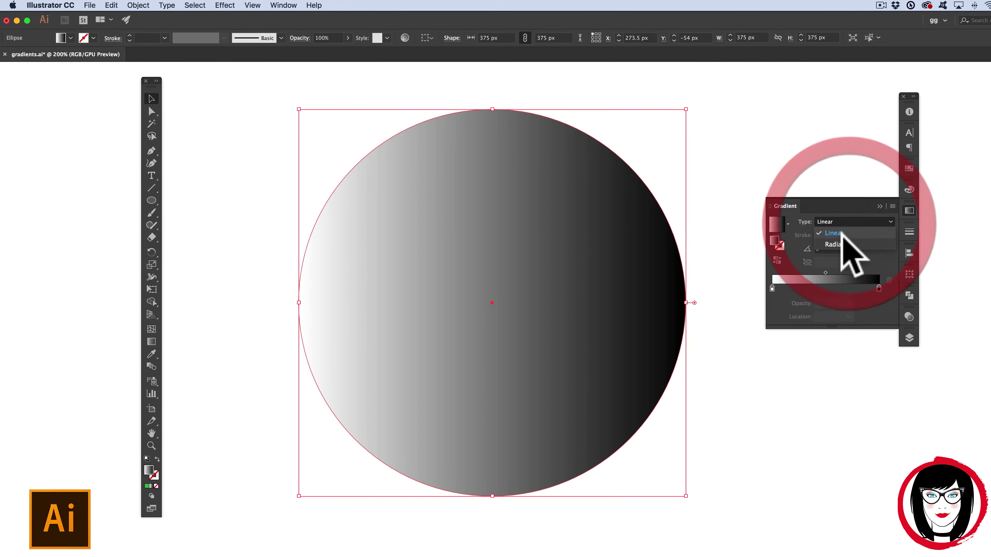
{"action": "left_click", "coordinate": [826, 229]}
{"action": "key", "text": "super+shift+a"}
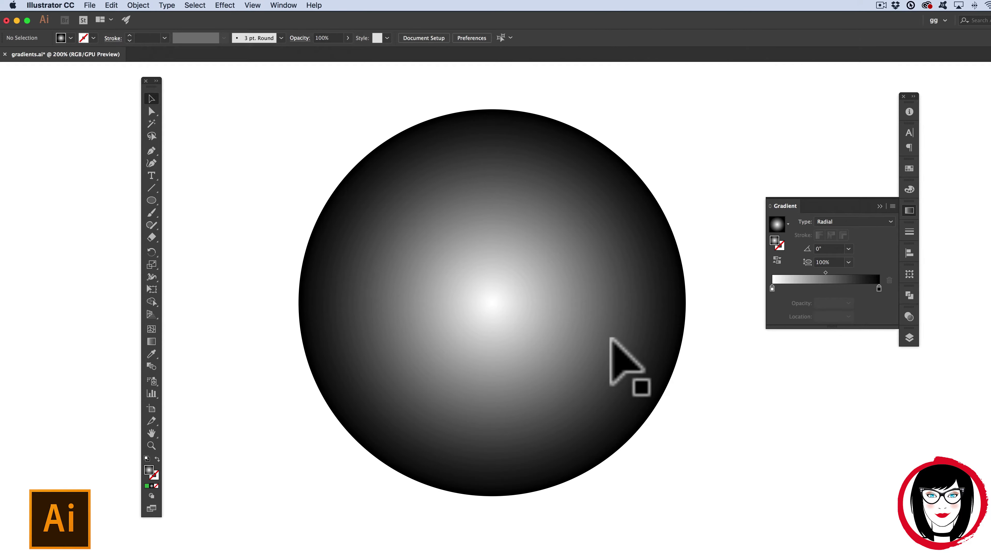
Step: Select the circle and fill it with the white-to-orange radial gradient swatch
{"action": "left_click", "coordinate": [619, 253]}
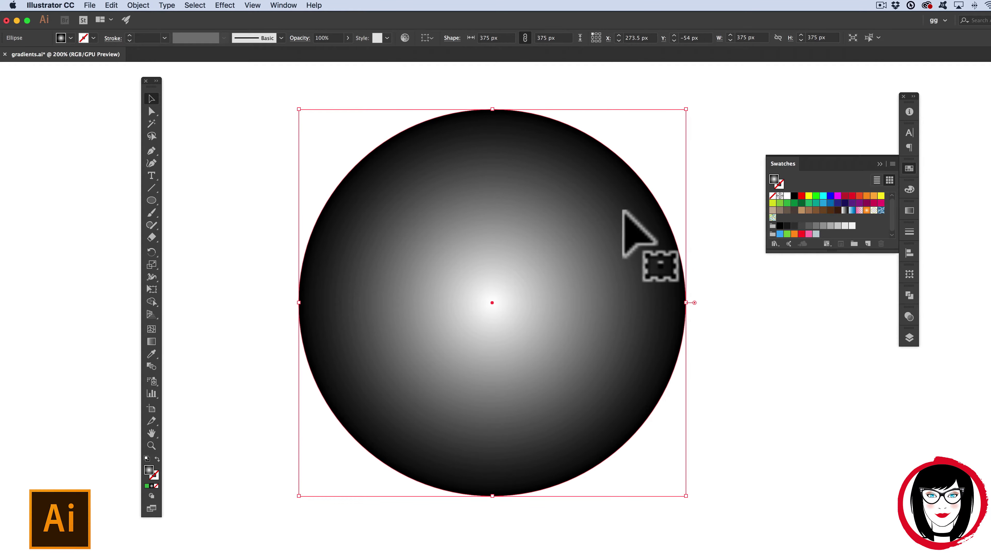
{"action": "left_click_drag", "start_coordinate": [622, 210], "coordinate": [872, 213]}
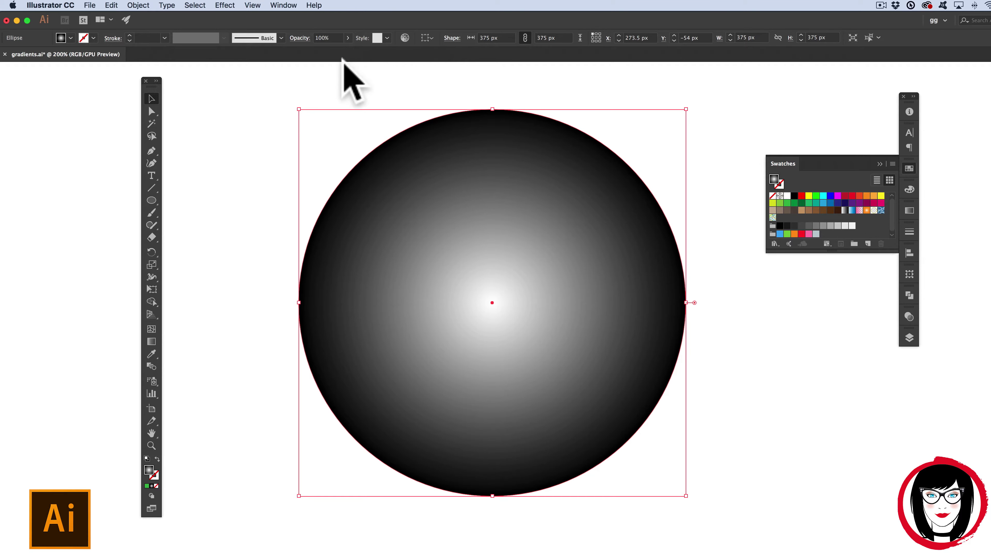
{"action": "left_click", "coordinate": [71, 38]}
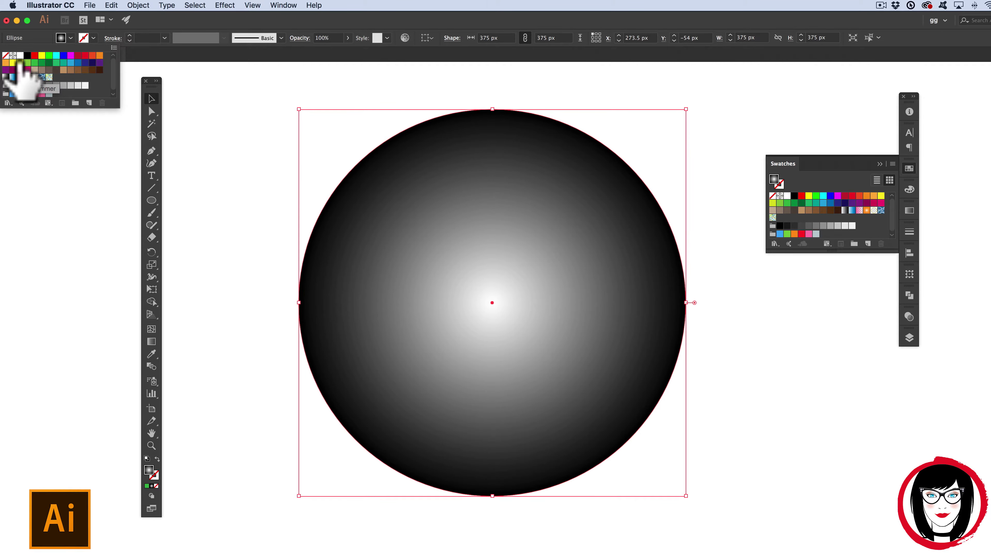
{"action": "left_click", "coordinate": [27, 77]}
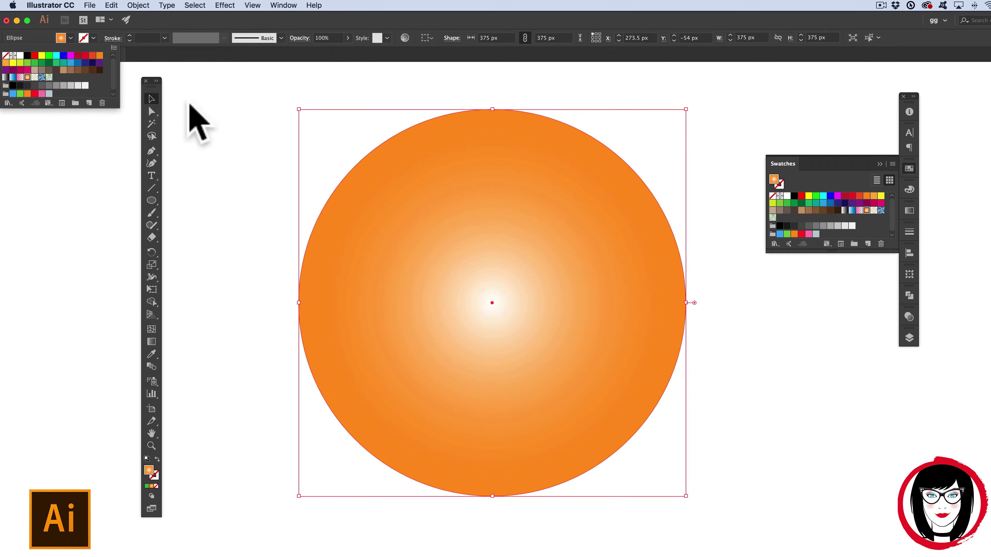
Step: Show the circle's gradient settings and move the white stop to about 22.75% and the orange stop to about 77.18%
{"action": "left_click", "coordinate": [910, 212]}
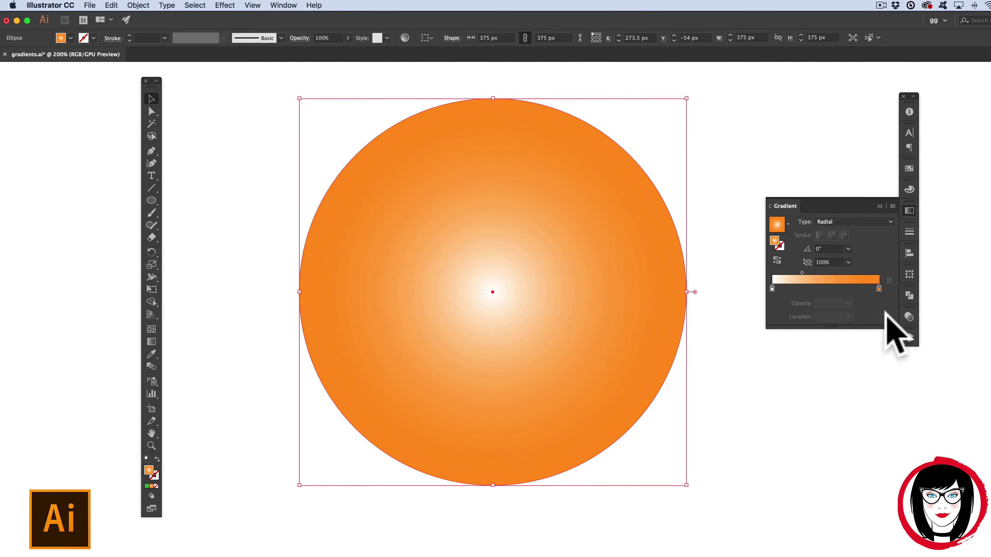
{"action": "left_click", "coordinate": [771, 288]}
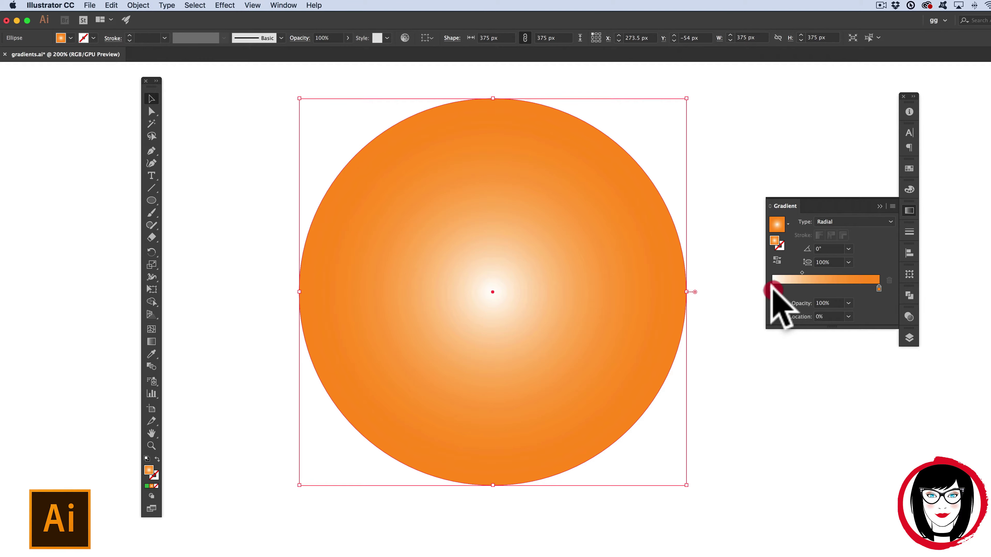
{"action": "left_click_drag", "start_coordinate": [772, 287], "coordinate": [790, 288]}
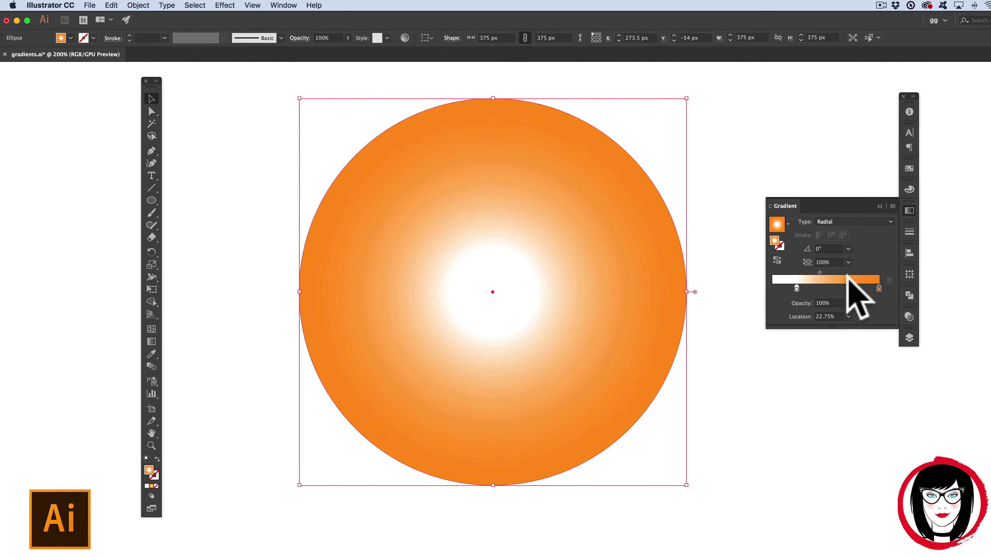
{"action": "left_click", "coordinate": [878, 288]}
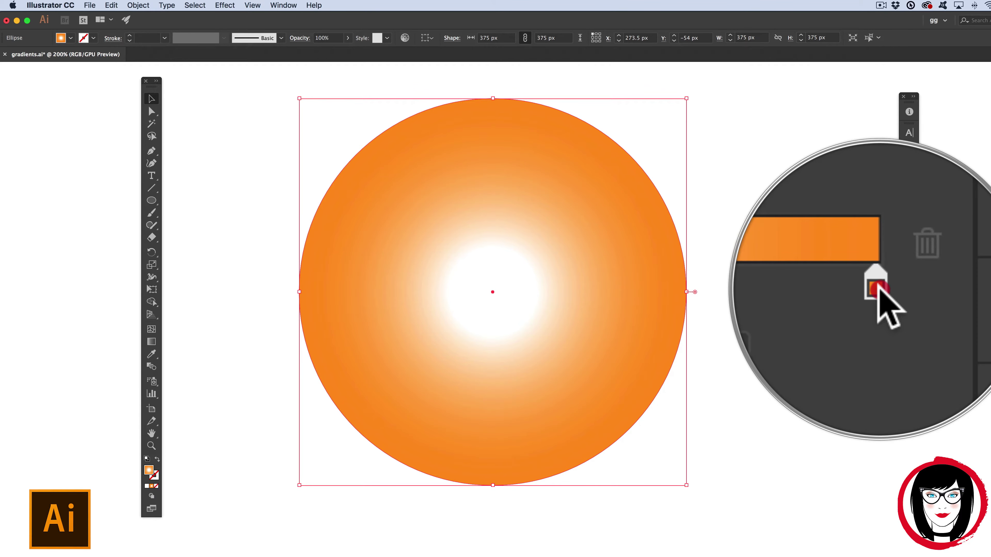
{"action": "left_click_drag", "start_coordinate": [878, 288], "coordinate": [854, 288]}
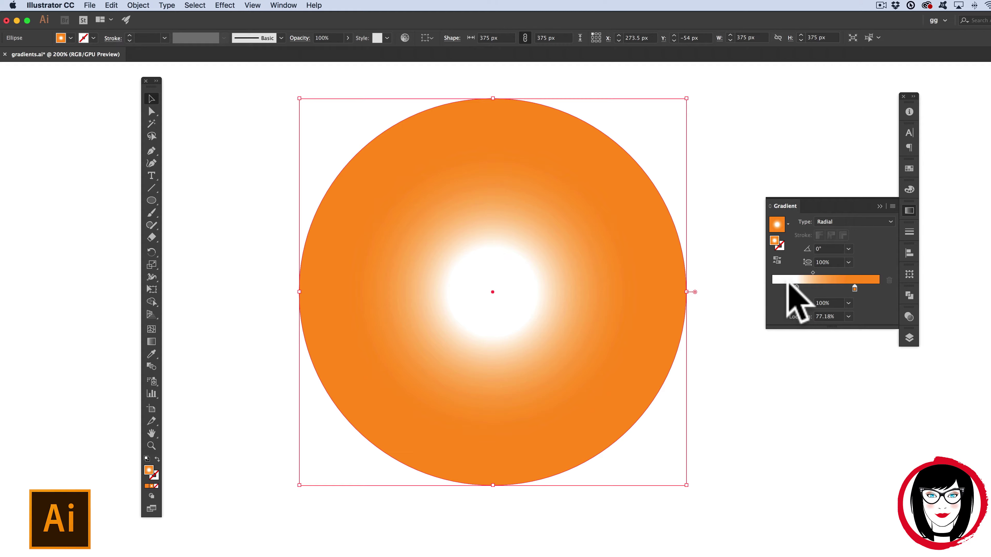
Step: Move the white stop to 0% and the orange stop to 100%, and shift the gradient midpoint toward the orange end
{"action": "left_click", "coordinate": [795, 289]}
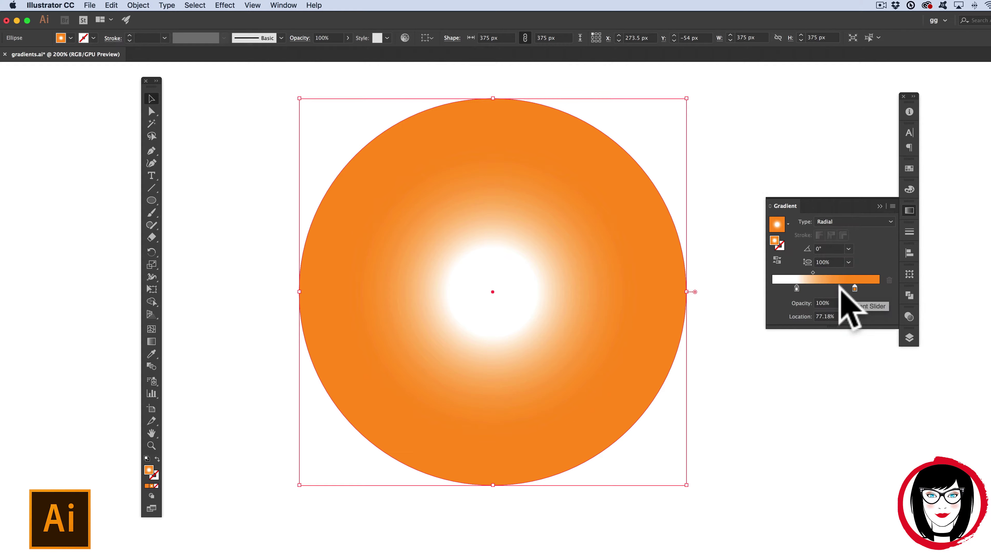
{"action": "left_click_drag", "start_coordinate": [794, 286], "coordinate": [787, 285]}
{"action": "left_click_drag", "start_coordinate": [854, 288], "coordinate": [864, 289]}
{"action": "left_click_drag", "start_coordinate": [809, 274], "coordinate": [830, 273]}
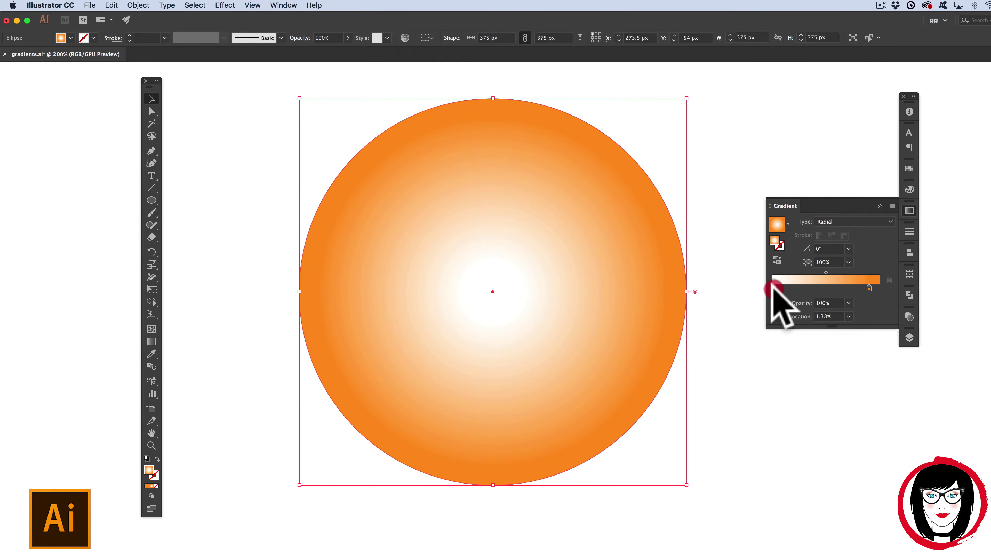
{"action": "left_click", "coordinate": [772, 288]}
{"action": "left_click_drag", "start_coordinate": [869, 288], "coordinate": [887, 284]}
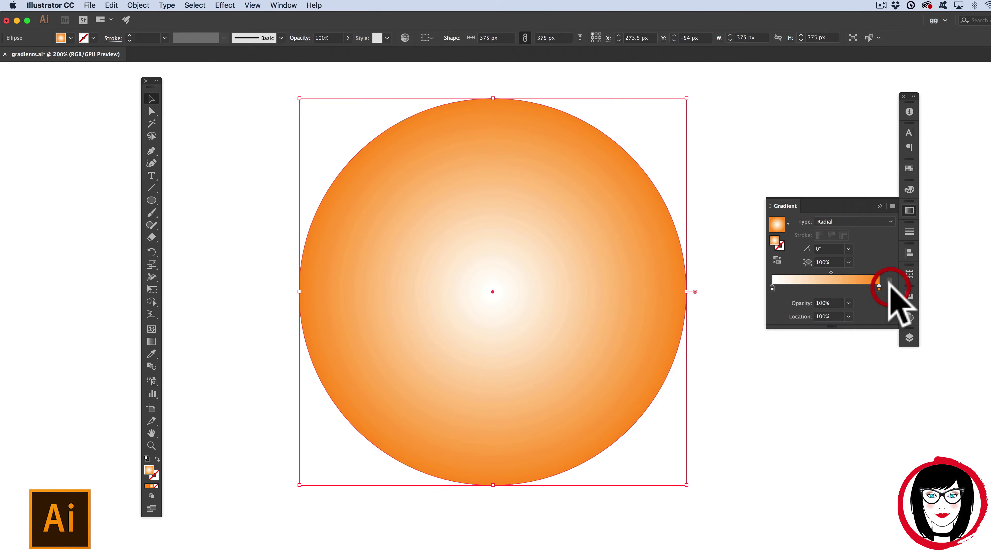
Step: Try the gradient midpoint close to the white stop, at 87% near the orange stop, and at about 56%
{"action": "left_click_drag", "start_coordinate": [827, 273], "coordinate": [785, 273]}
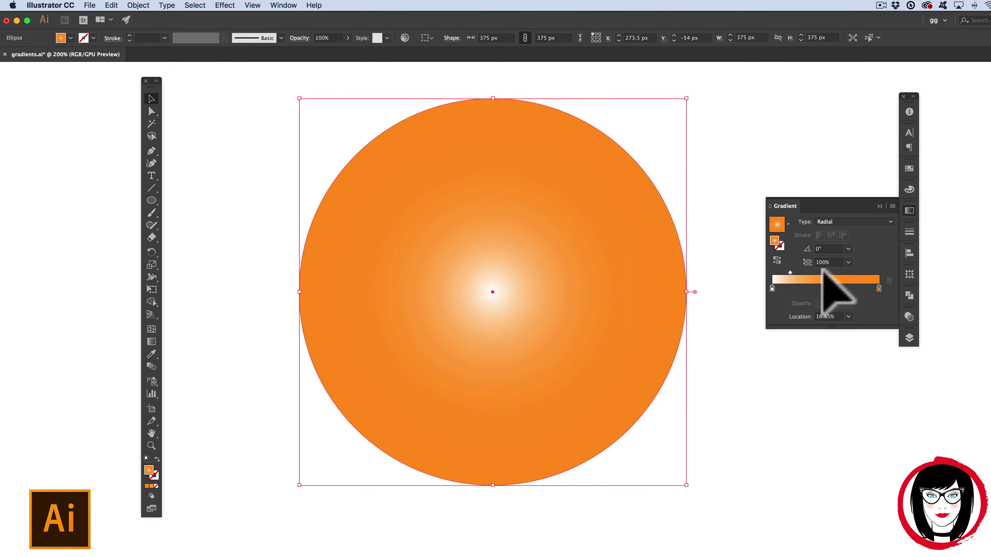
{"action": "left_click_drag", "start_coordinate": [790, 272], "coordinate": [865, 273]}
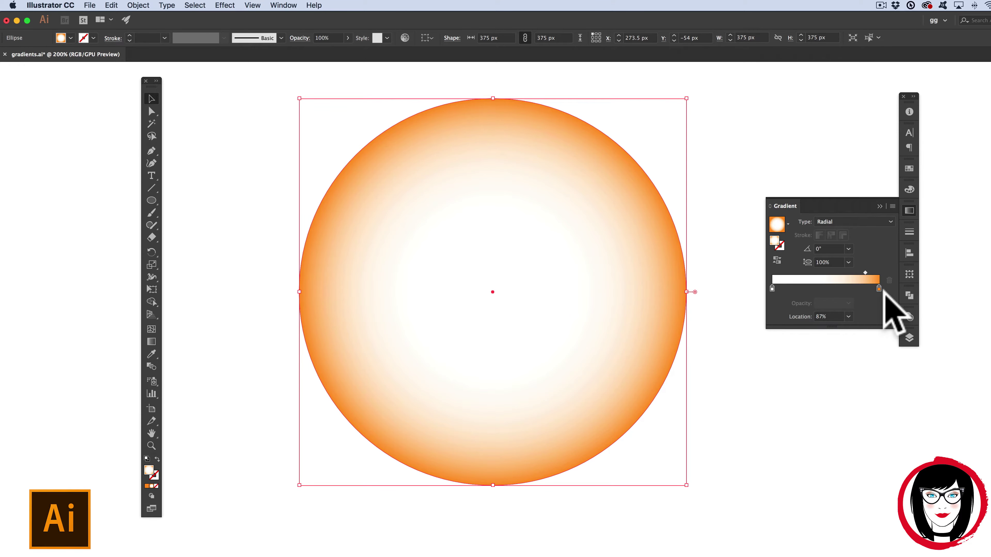
{"action": "left_click_drag", "start_coordinate": [864, 272], "coordinate": [830, 273]}
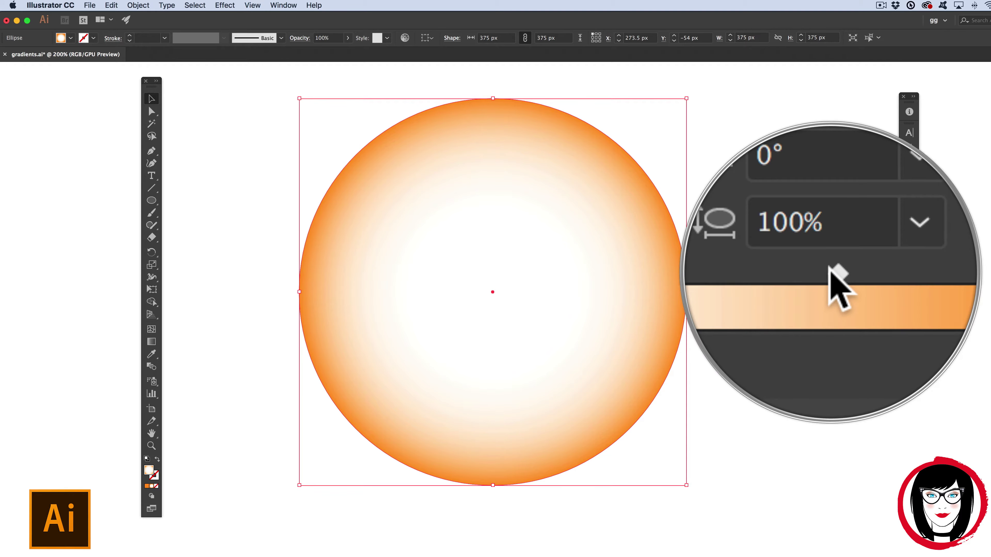
{"action": "left_click_drag", "start_coordinate": [831, 273], "coordinate": [829, 272]}
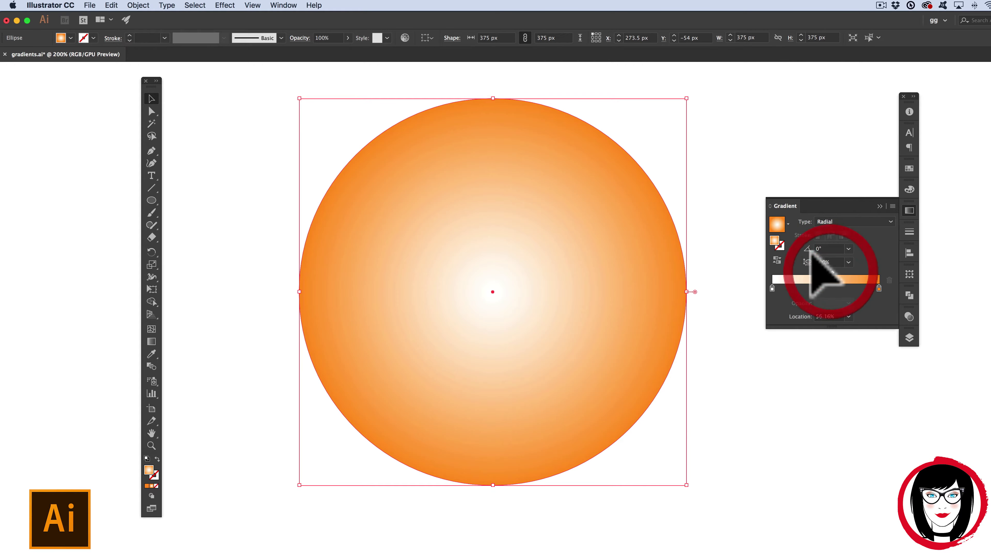
Step: Set the location of the gradient midpoint between the white and orange stops to 50%
{"action": "left_click", "coordinate": [822, 317]}
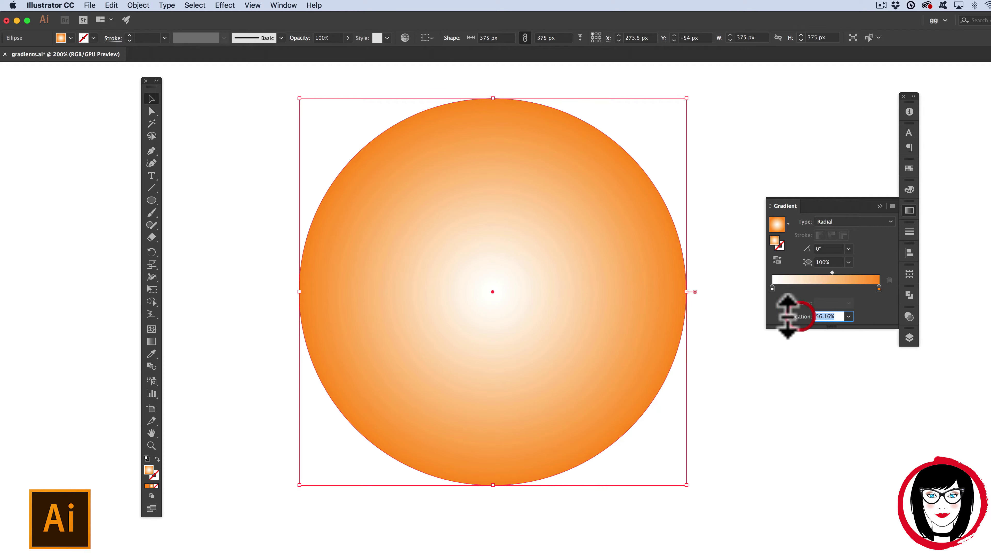
{"action": "type", "text": "50"}
{"action": "key", "text": "Return"}
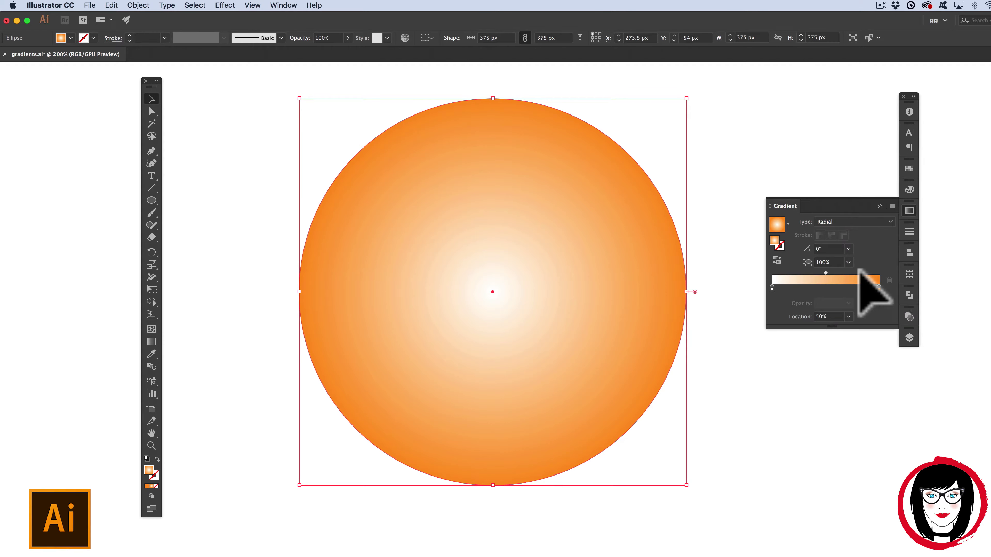
Step: Recolour the radial gradient's orange stop to black and its white stop to light grey
{"action": "double_click", "coordinate": [878, 288]}
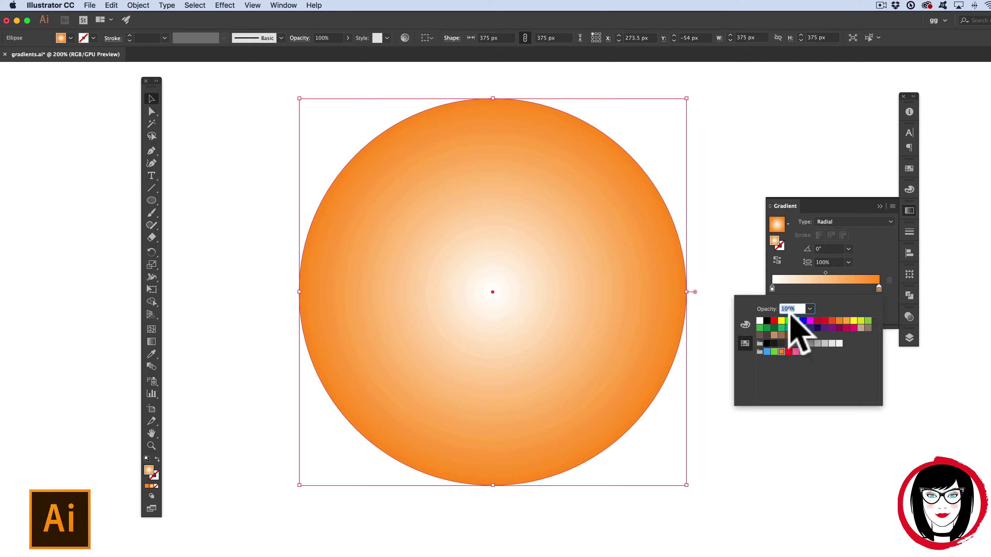
{"action": "left_click", "coordinate": [766, 320]}
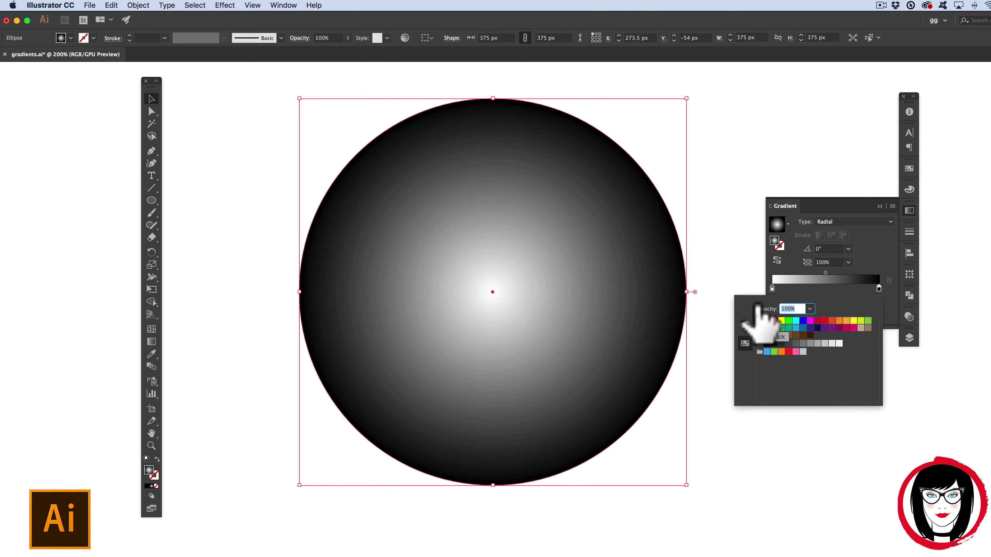
{"action": "left_click", "coordinate": [889, 290]}
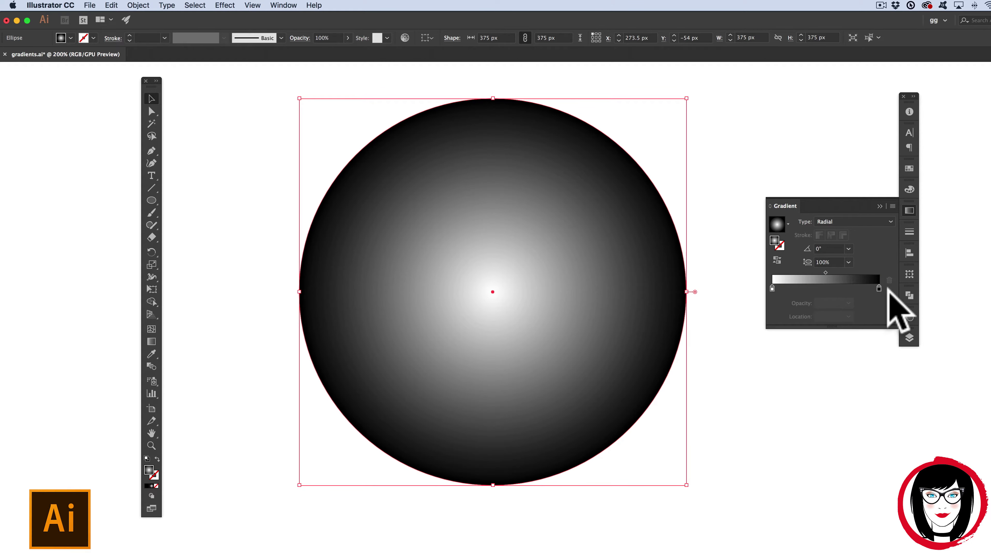
{"action": "double_click", "coordinate": [771, 286]}
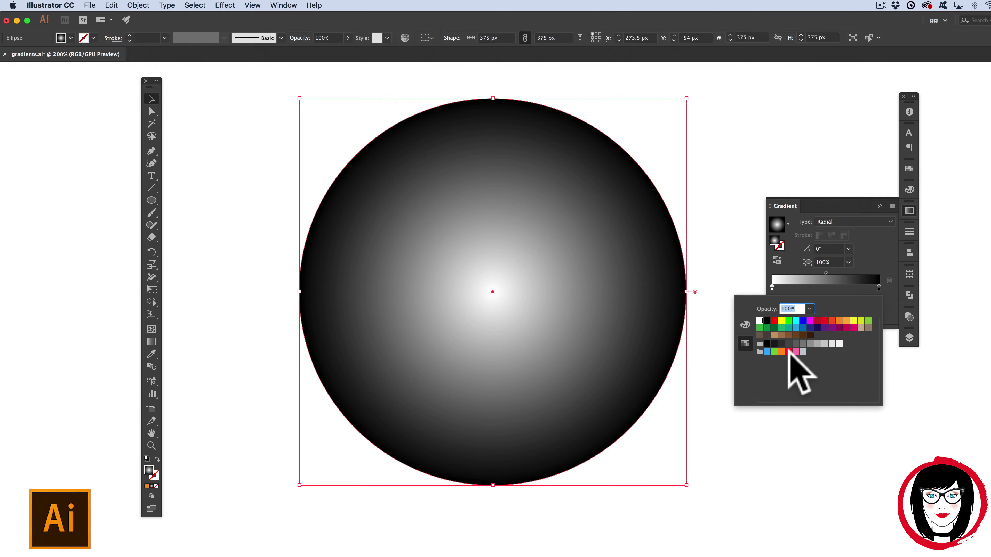
{"action": "left_click", "coordinate": [818, 339]}
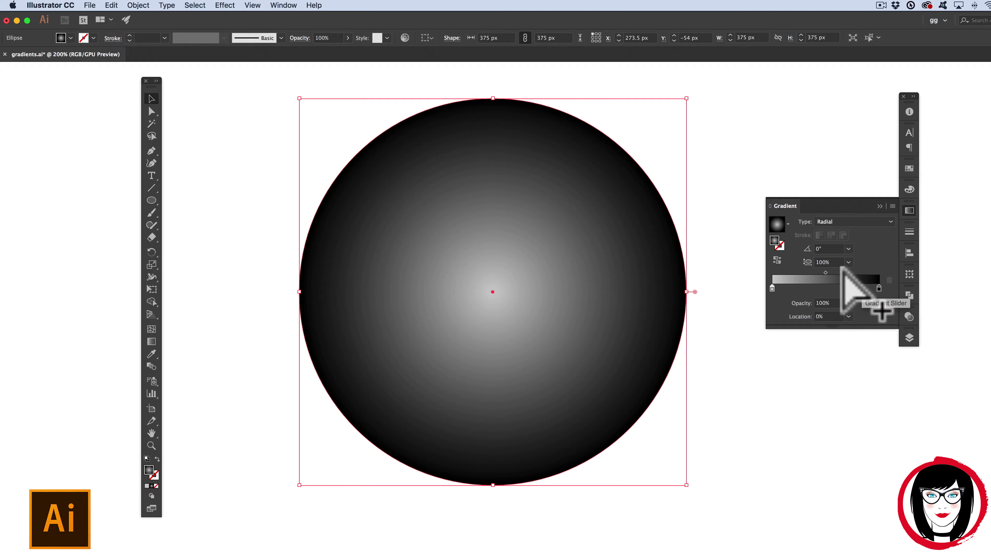
Step: Replace the circle with the copied multicolour-gradient rectangle and enlarge it to about 399 × 182 px
{"action": "key", "text": "Delete"}
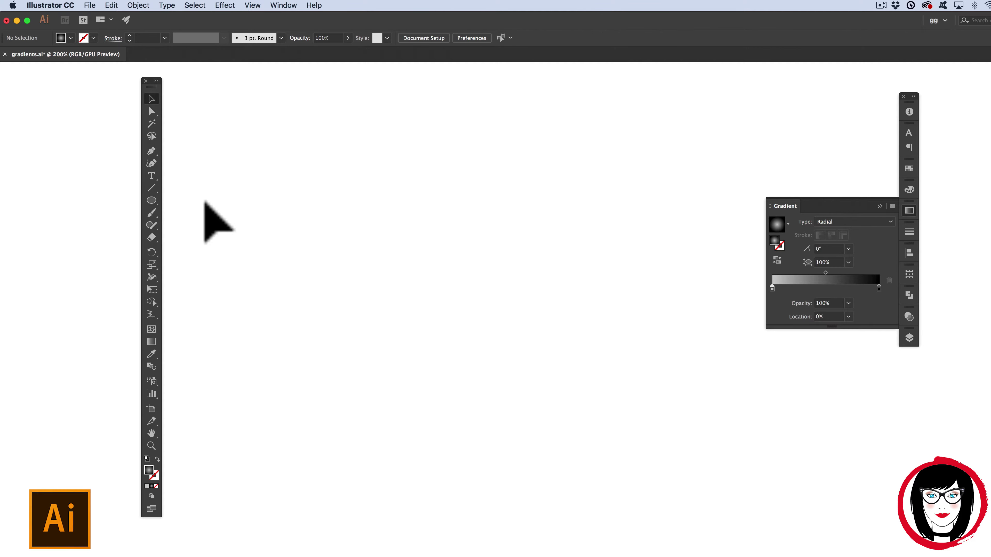
{"action": "key", "text": "cmd+v"}
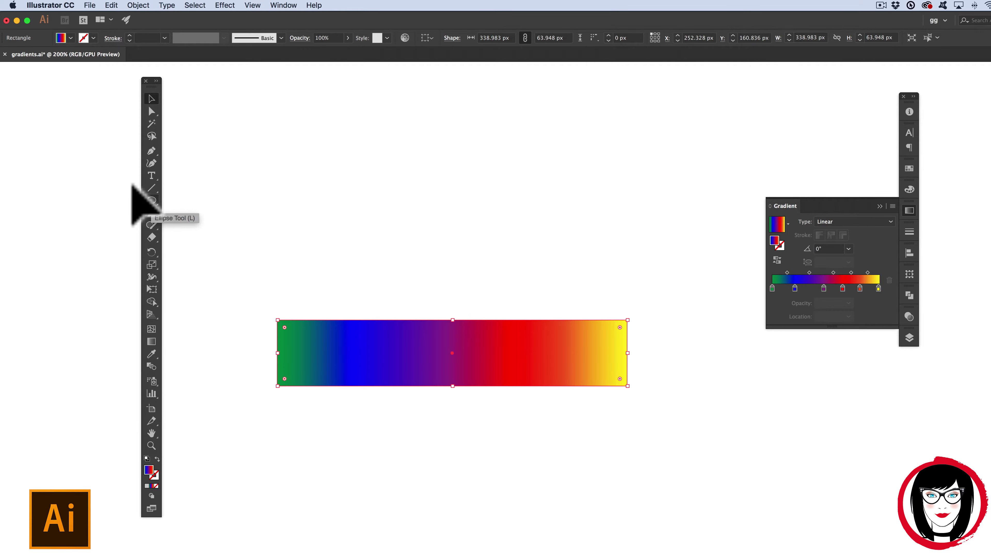
{"action": "left_click_drag", "start_coordinate": [484, 324], "coordinate": [519, 187]}
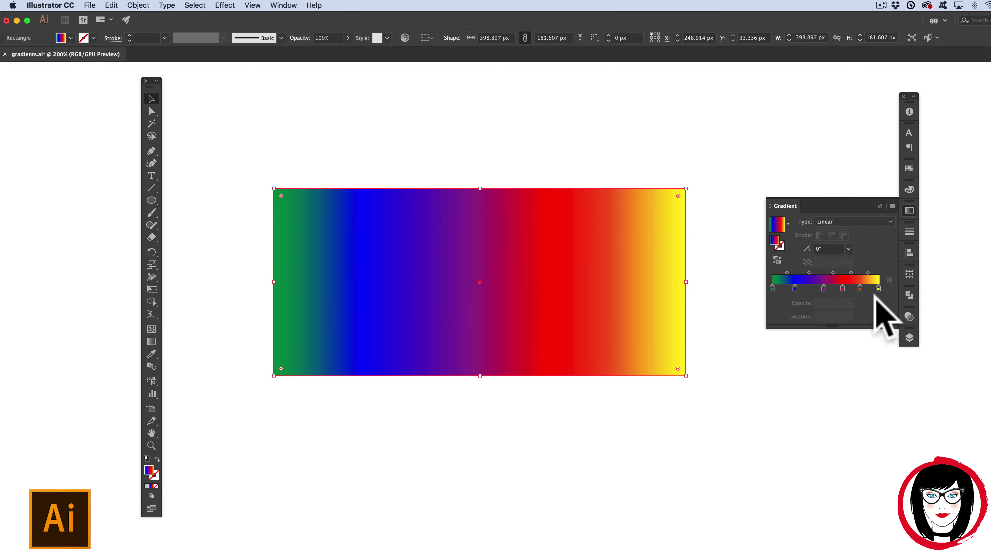
Step: Shift the purple, red, orange and yellow gradient stops towards the blue one, placing purple at about 40.91% and yellow at about 82.2%
{"action": "left_click", "coordinate": [909, 169]}
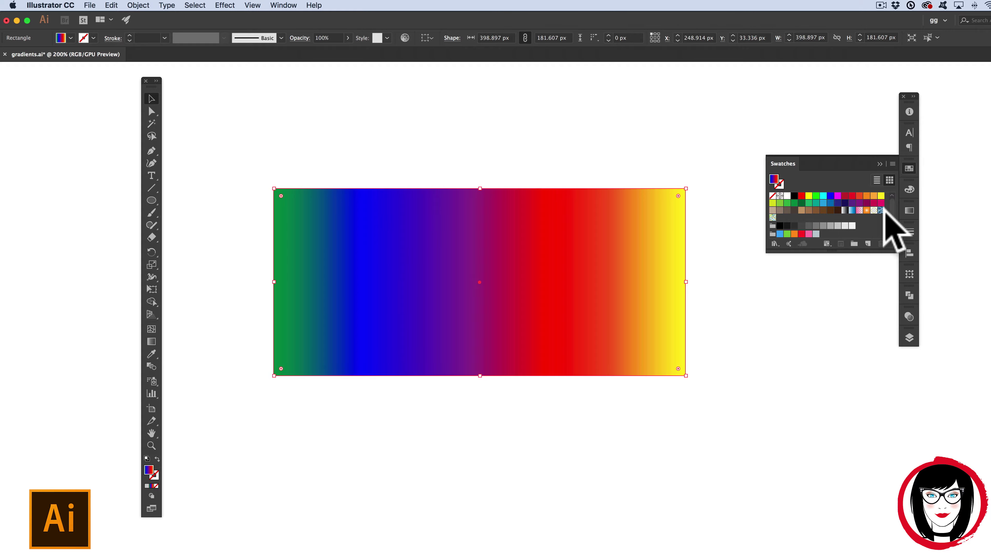
{"action": "left_click", "coordinate": [909, 210]}
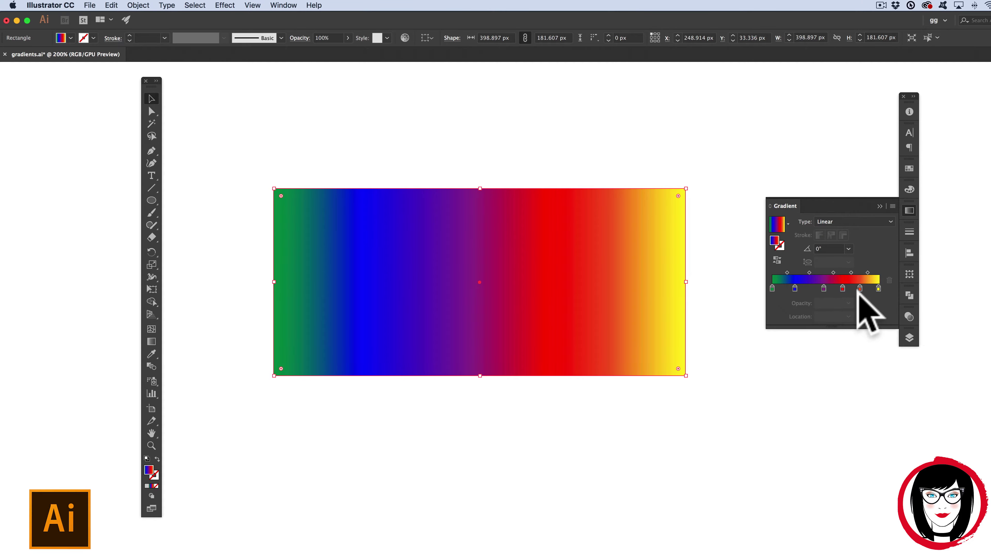
{"action": "left_click_drag", "start_coordinate": [823, 288], "coordinate": [815, 288]}
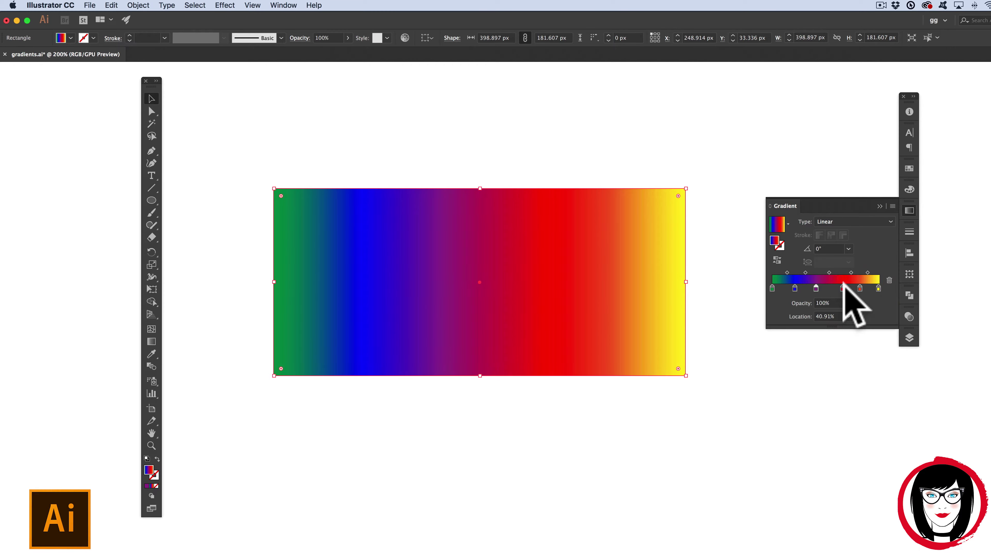
{"action": "left_click", "coordinate": [860, 288]}
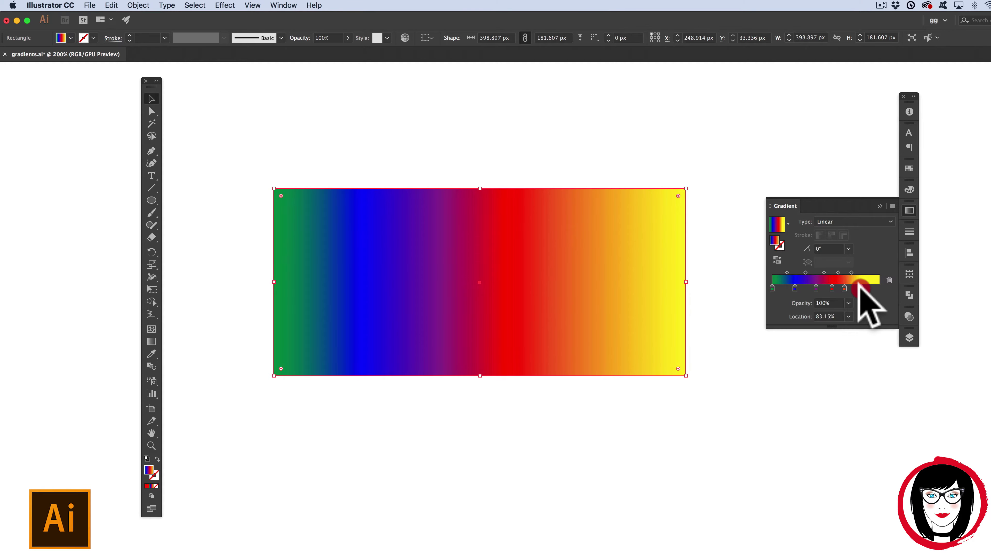
{"action": "left_click_drag", "start_coordinate": [860, 288], "coordinate": [860, 287]}
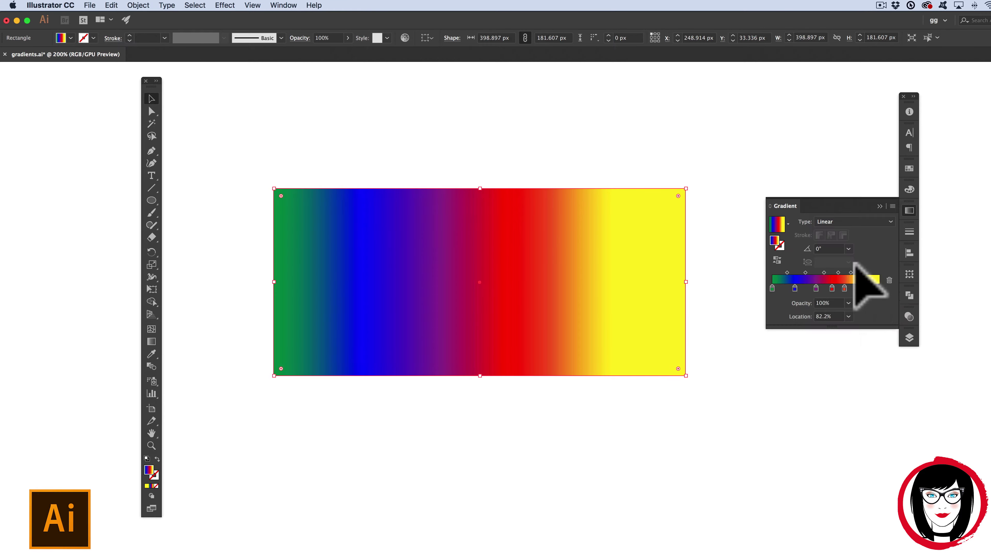
Step: Add a colour stop at about 95.42% beyond the yellow stop and remove it from the gradient again
{"action": "left_click", "coordinate": [872, 287]}
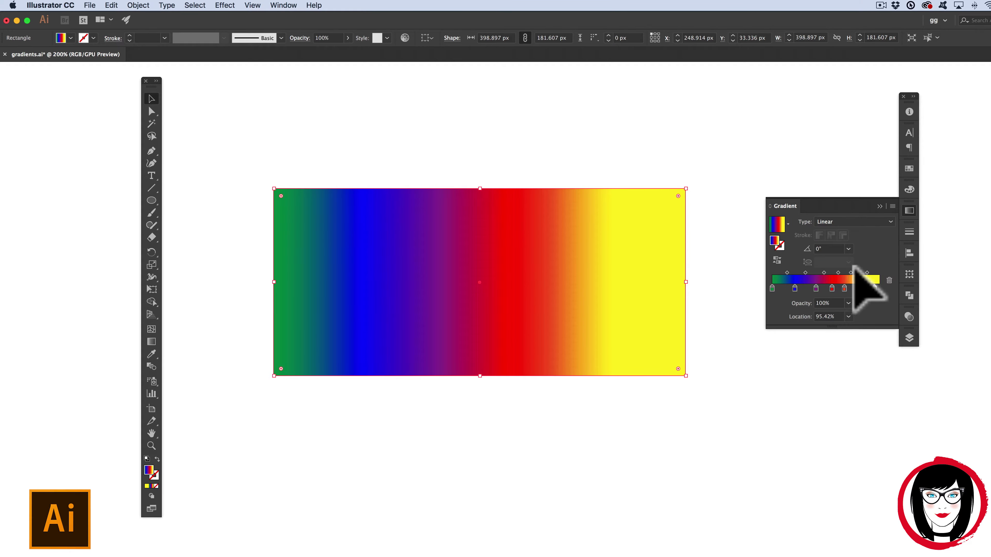
{"action": "left_click", "coordinate": [873, 286]}
{"action": "left_click_drag", "start_coordinate": [873, 285], "coordinate": [879, 373]}
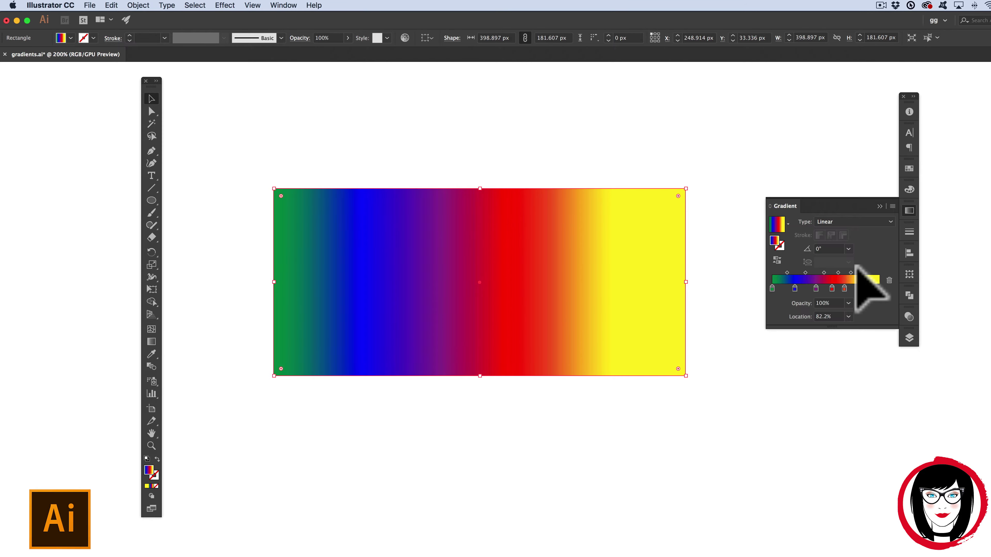
Step: Add a colour stop at about 96.62% near the gradient's end and recolour it to magenta pink after trying white
{"action": "left_click", "coordinate": [875, 285]}
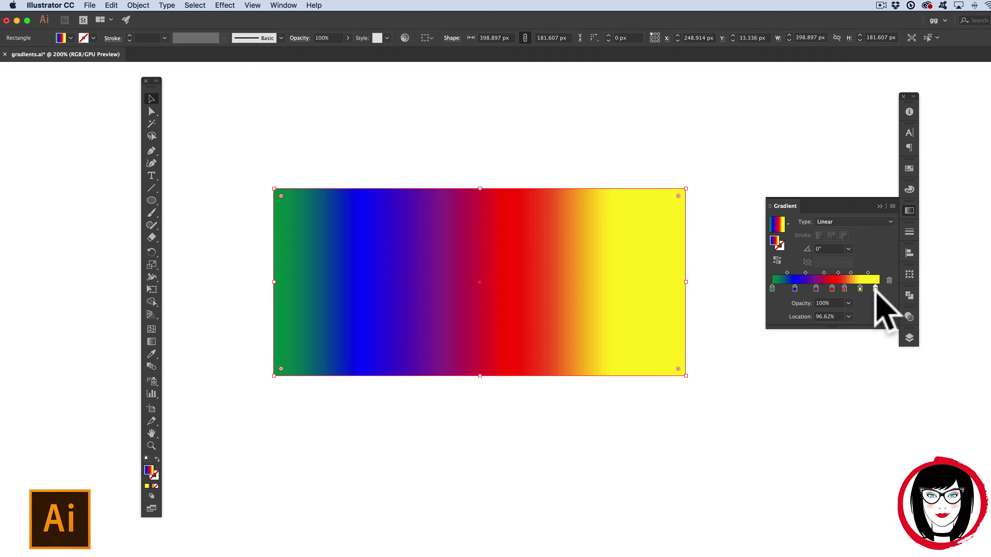
{"action": "double_click", "coordinate": [875, 289]}
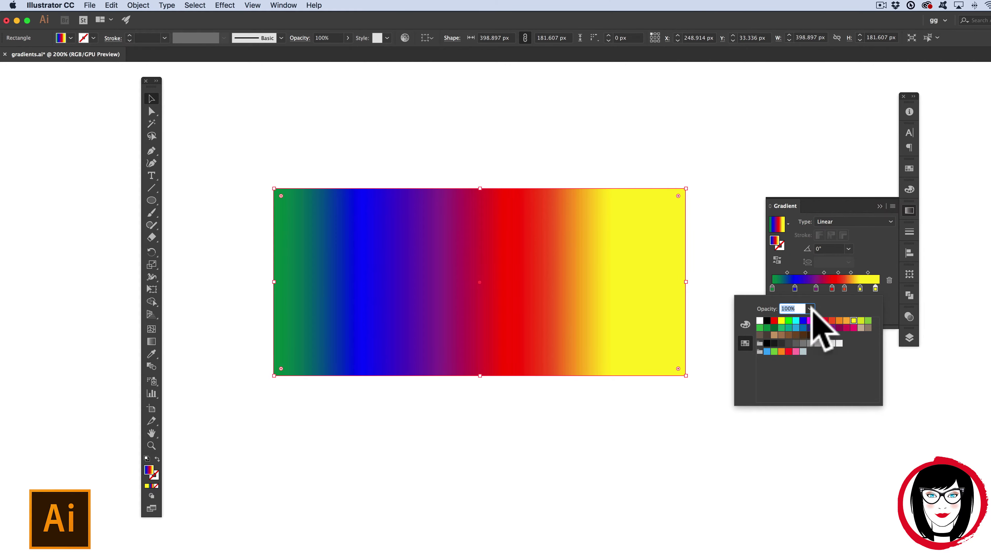
{"action": "left_click", "coordinate": [759, 319]}
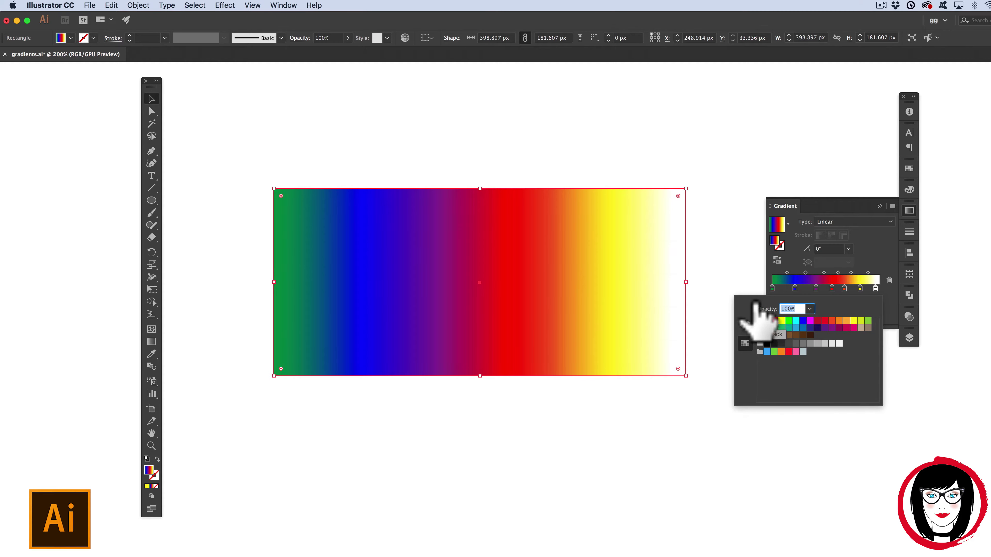
{"action": "left_click", "coordinate": [847, 326]}
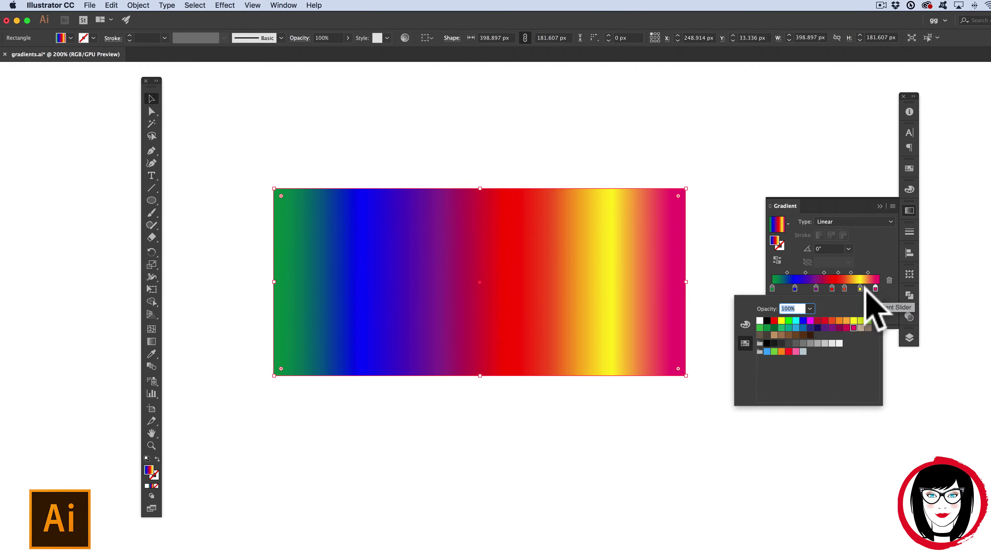
Step: Remove the purple stop, respace the remaining inner stops along the gradient and shift the midpoint between orange and yellow towards orange
{"action": "left_click", "coordinate": [796, 288]}
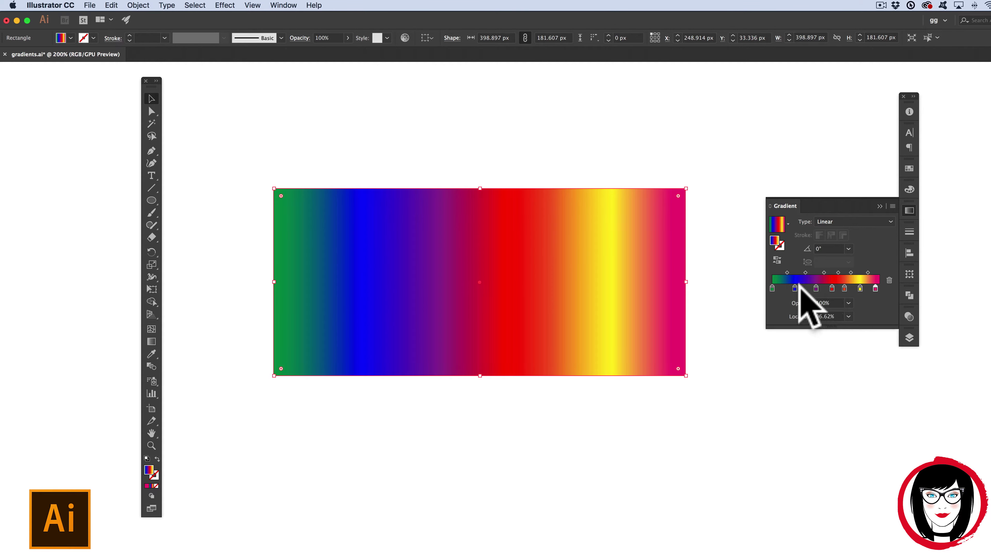
{"action": "left_click_drag", "start_coordinate": [793, 288], "coordinate": [835, 288]}
{"action": "left_click", "coordinate": [844, 272]}
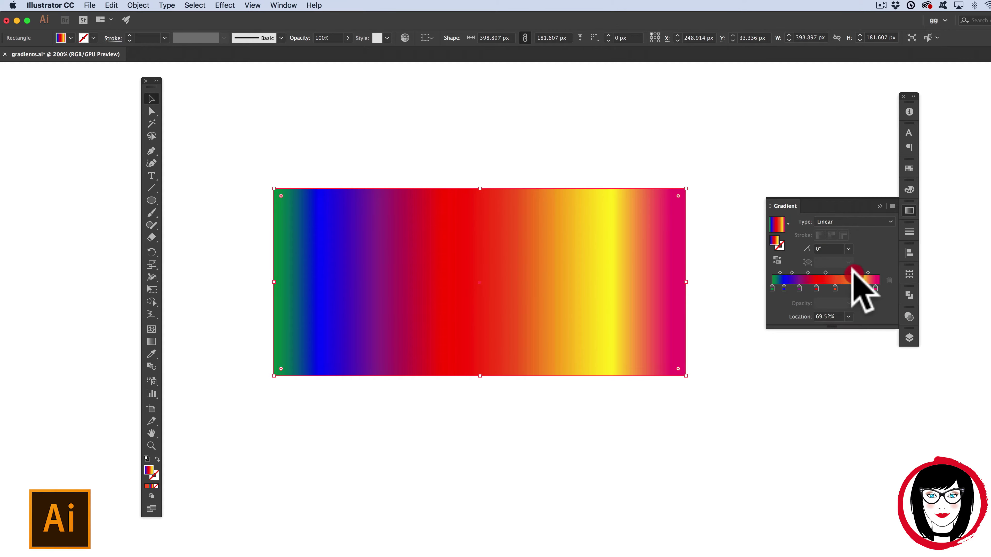
{"action": "left_click_drag", "start_coordinate": [850, 273], "coordinate": [841, 272]}
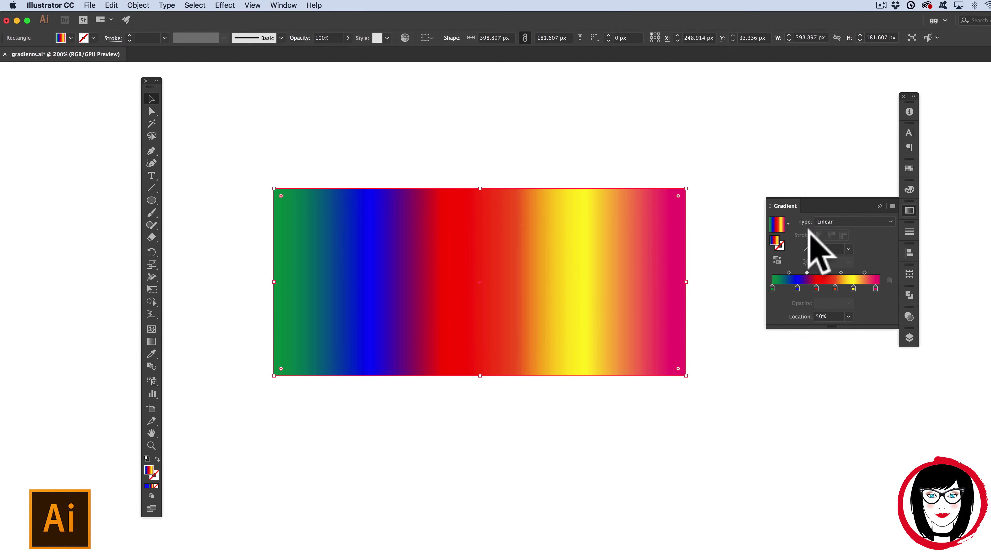
Step: Save the rectangle's multicolour gradient fill as a new swatch
{"action": "left_click", "coordinate": [909, 168]}
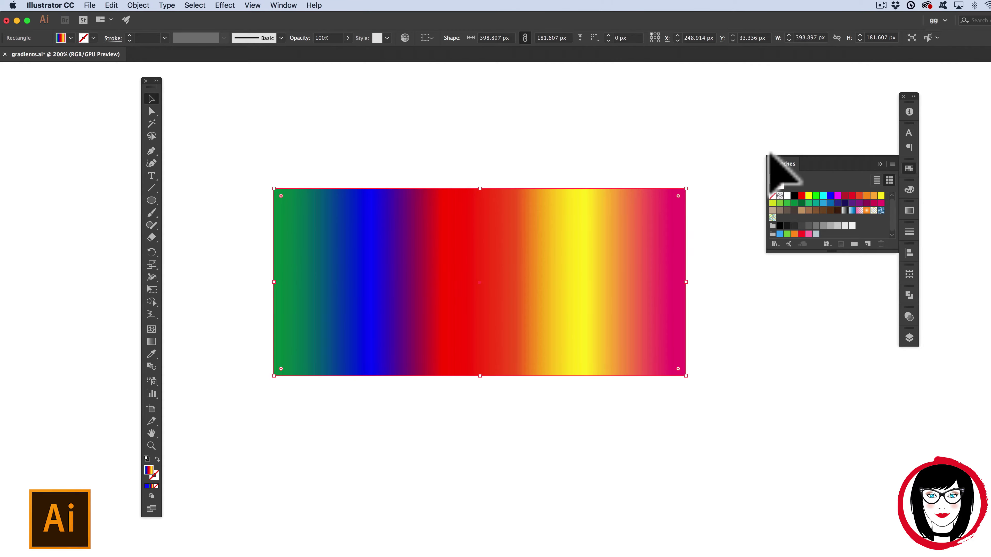
{"action": "left_click_drag", "start_coordinate": [773, 180], "coordinate": [310, 261]}
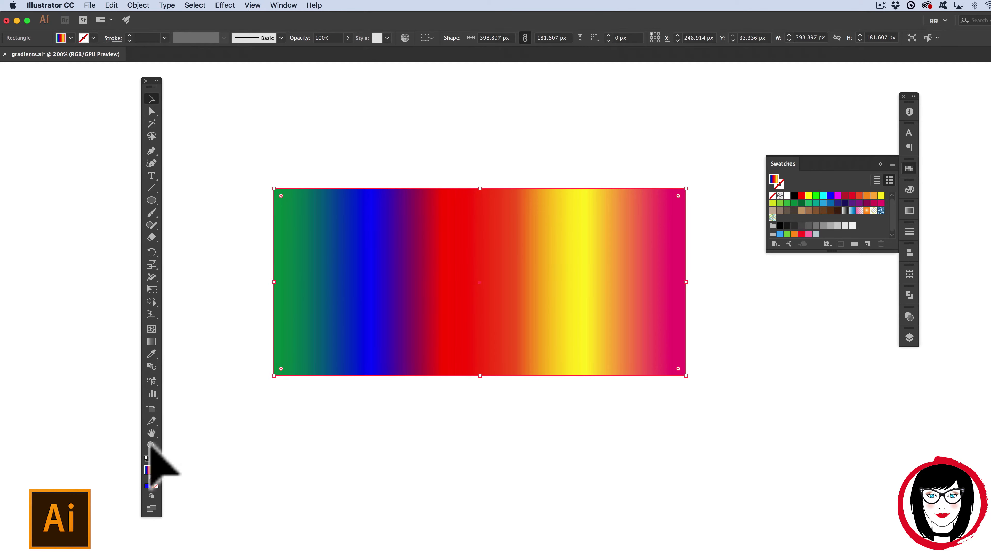
{"action": "left_click_drag", "start_coordinate": [149, 470], "coordinate": [858, 226]}
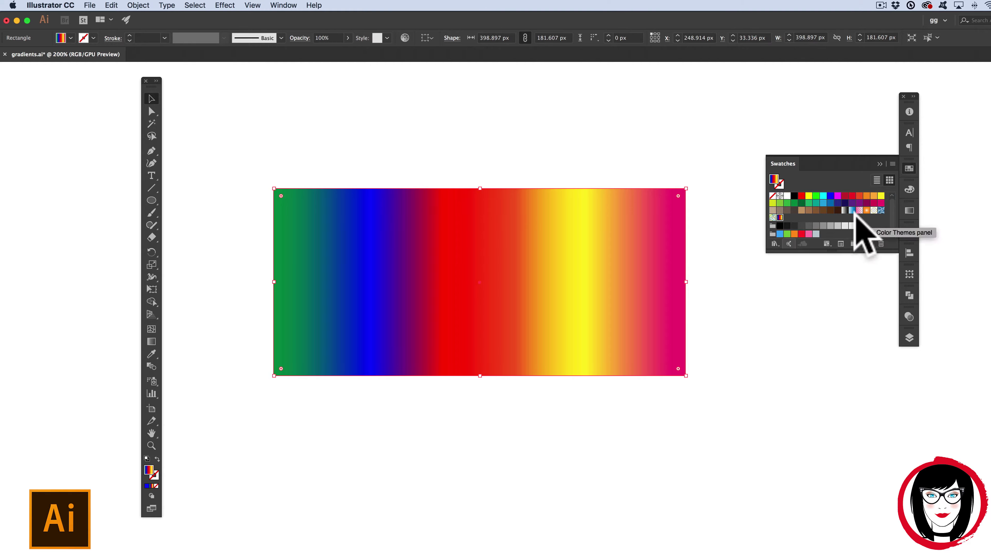
{"action": "left_click_drag", "start_coordinate": [765, 201], "coordinate": [702, 195]}
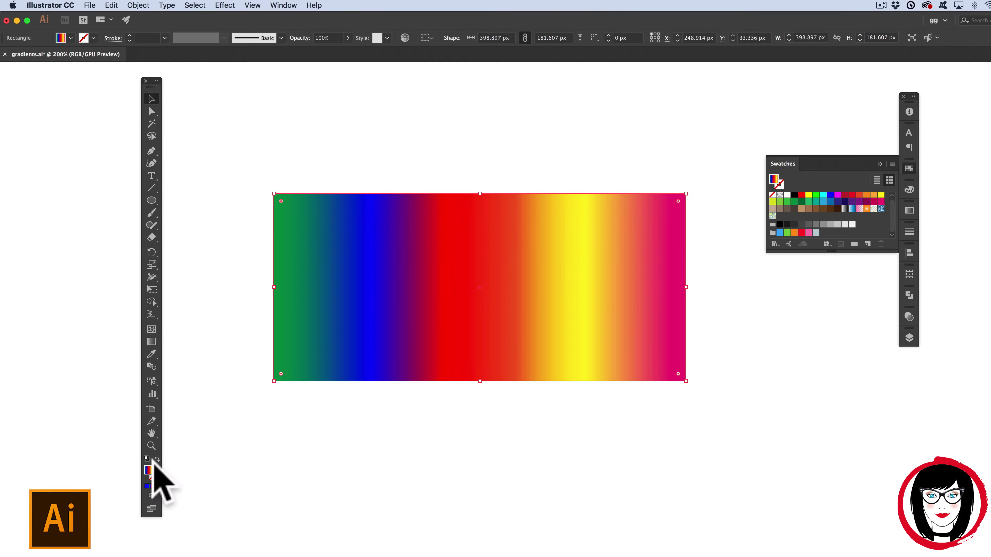
{"action": "left_click_drag", "start_coordinate": [150, 472], "coordinate": [784, 221]}
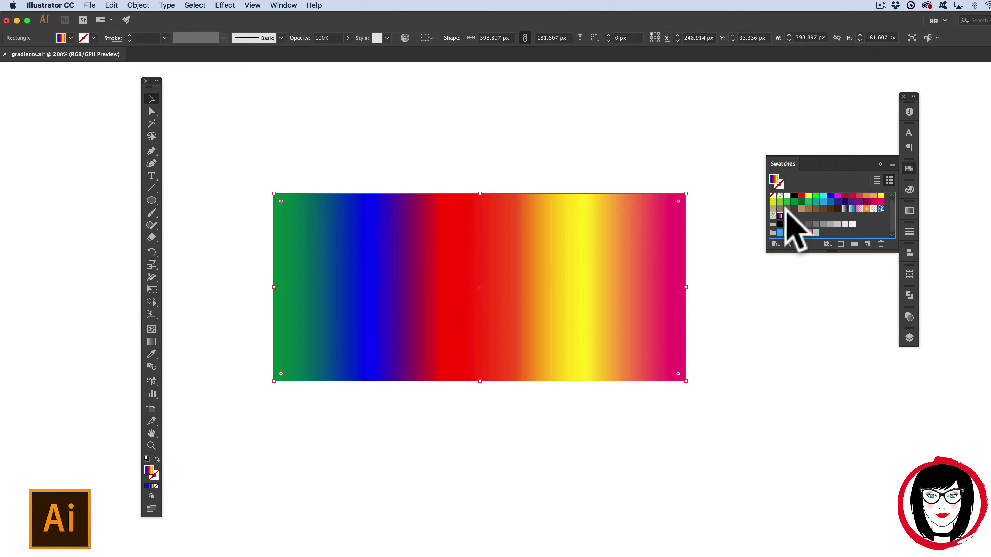
Step: Show only the gradient swatches in an enlarged swatch list and return to showing all swatches
{"action": "scroll", "coordinate": [702, 188], "scroll_direction": "up", "scroll_amount": 1}
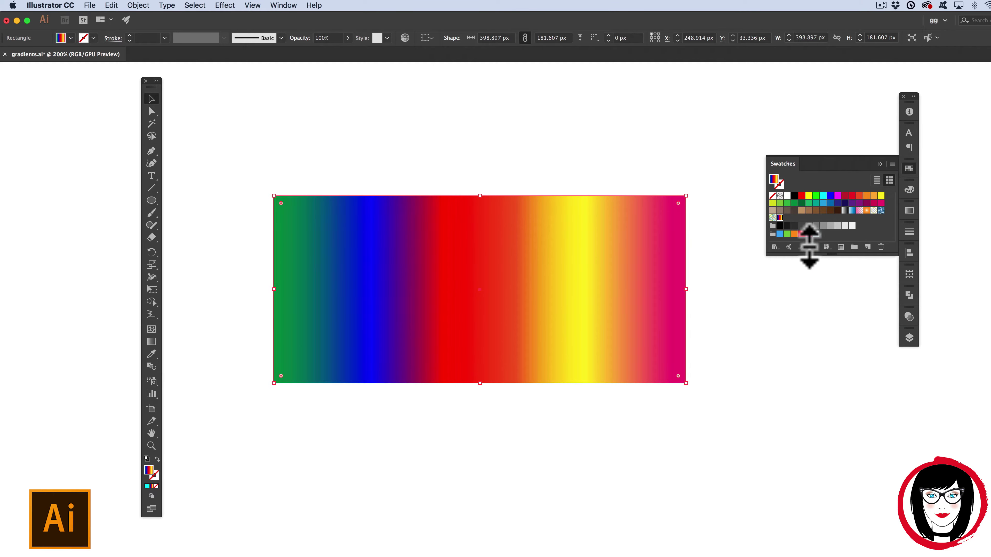
{"action": "left_click_drag", "start_coordinate": [809, 250], "coordinate": [811, 316]}
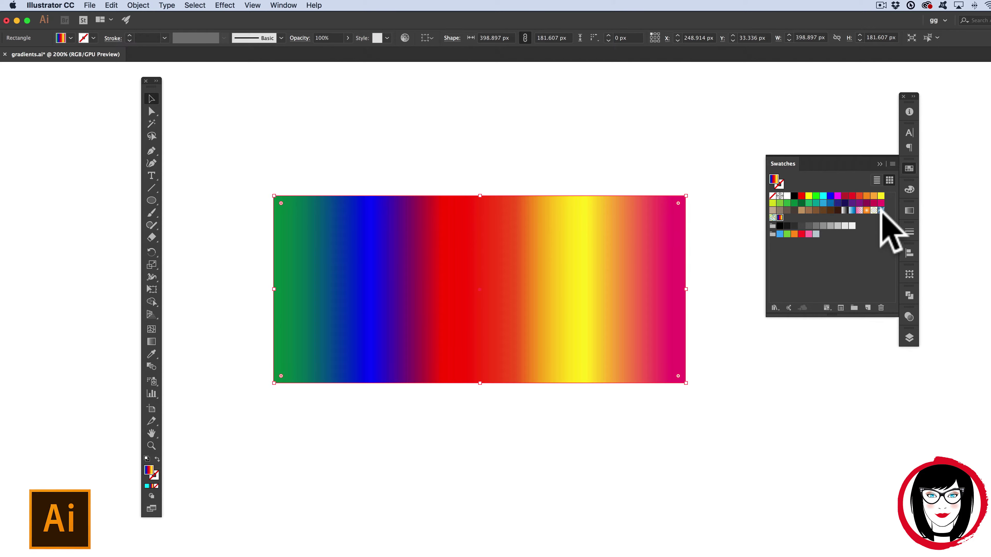
{"action": "left_click", "coordinate": [826, 307]}
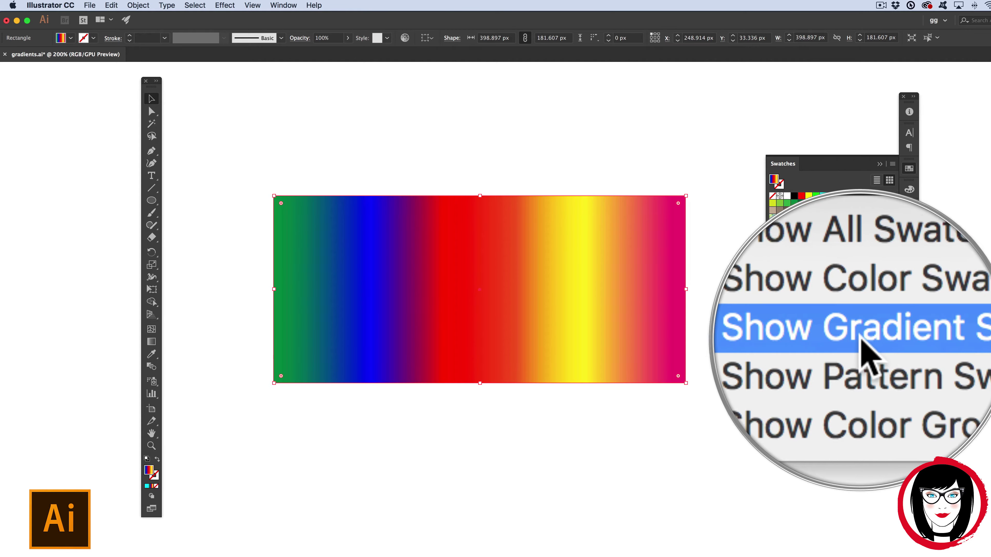
{"action": "left_click", "coordinate": [868, 339]}
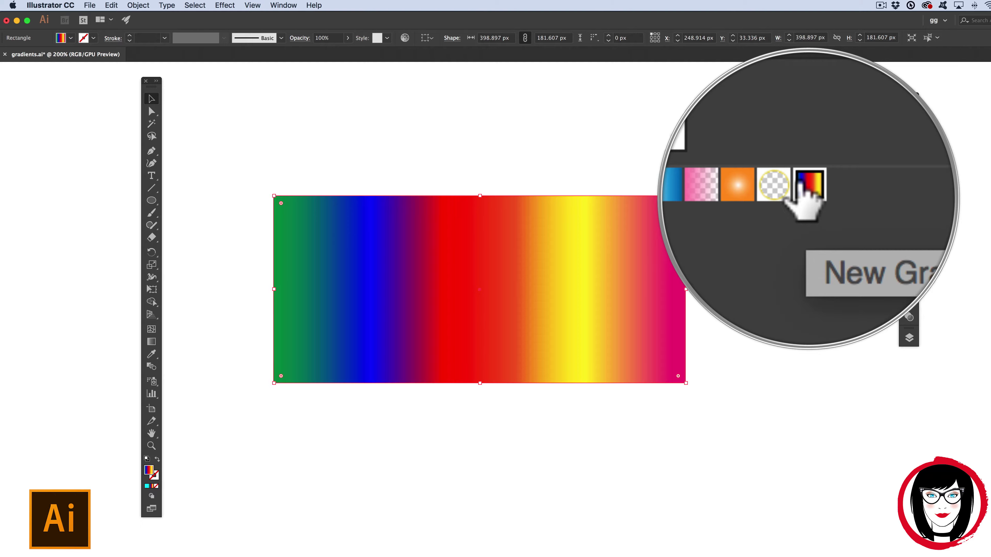
{"action": "left_click", "coordinate": [826, 308]}
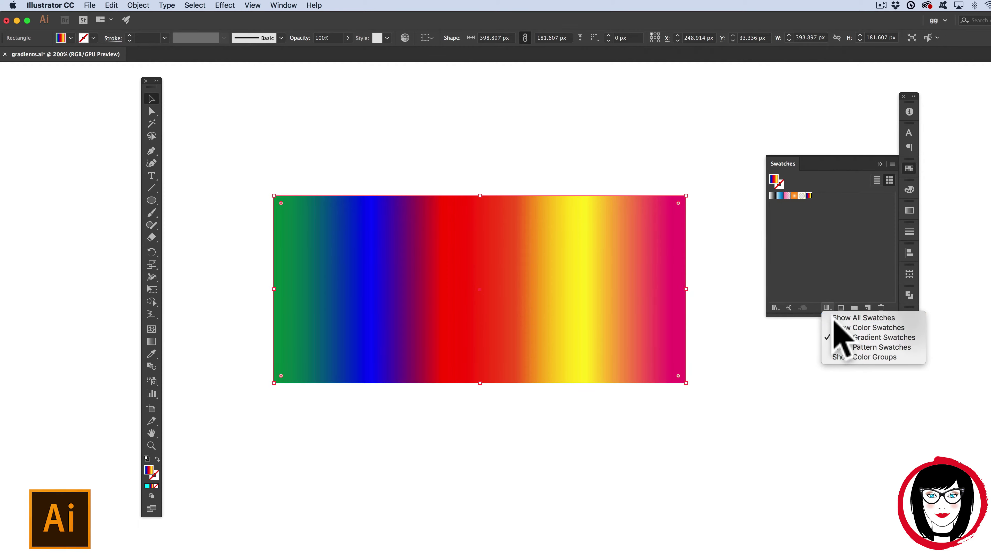
{"action": "left_click", "coordinate": [842, 318]}
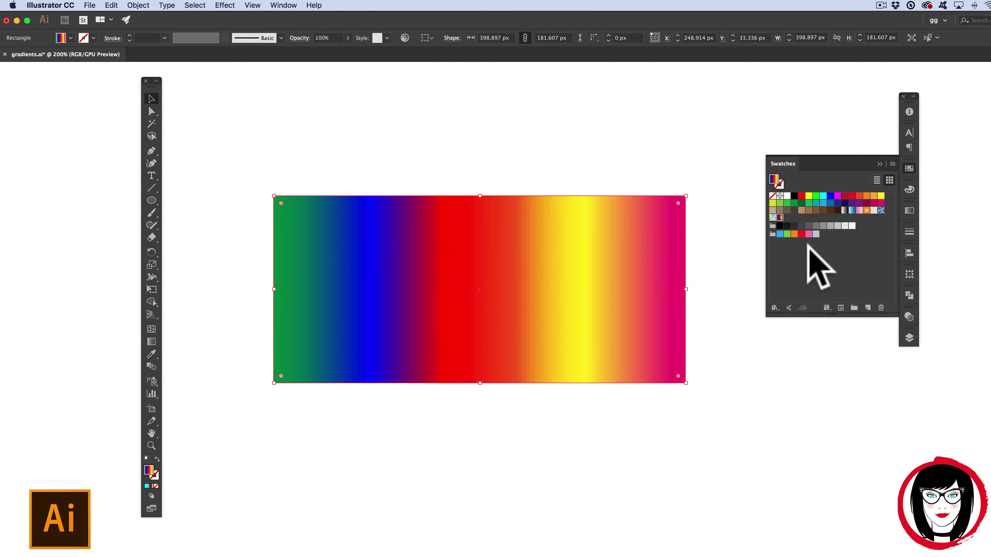
Step: Create a new 960 × 560 px RGB document from the recent Web preset and try pasting the copied artwork into it
{"action": "left_click_drag", "start_coordinate": [794, 234], "coordinate": [497, 137]}
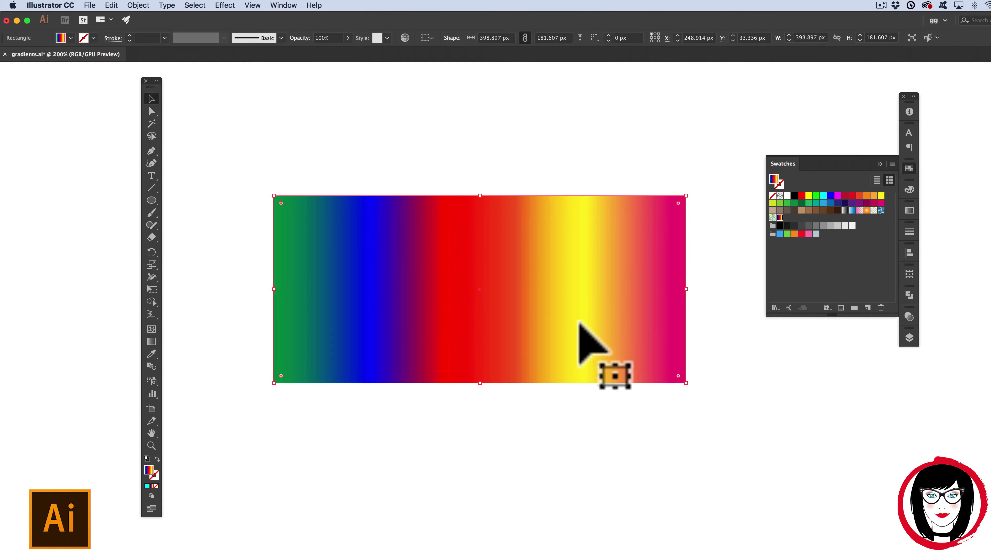
{"action": "left_click", "coordinate": [92, 5]}
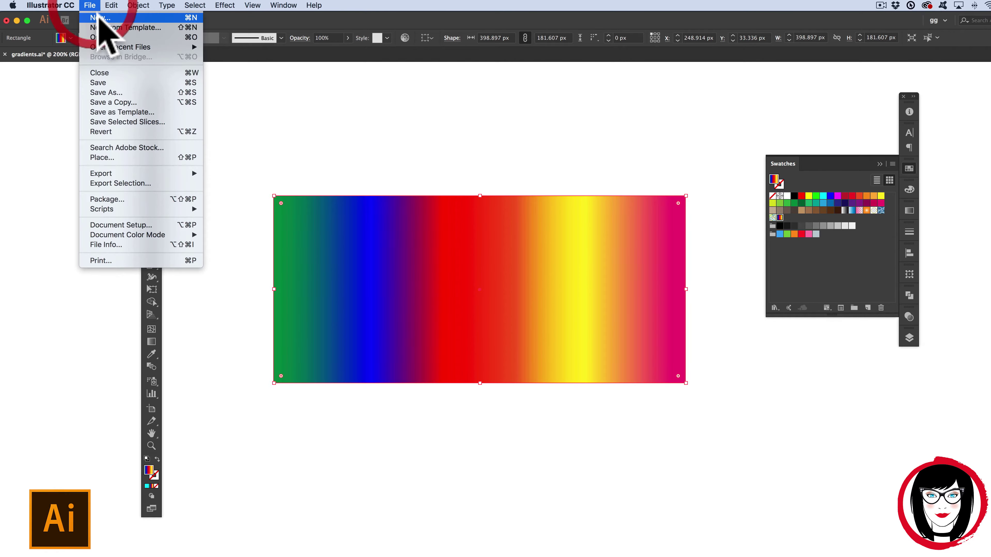
{"action": "key", "text": "super+n"}
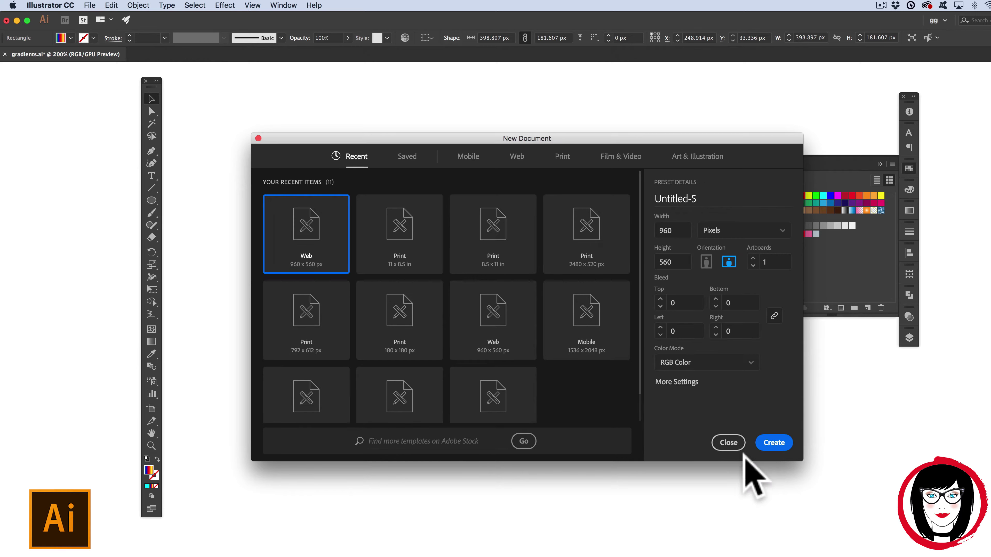
{"action": "left_click", "coordinate": [757, 441]}
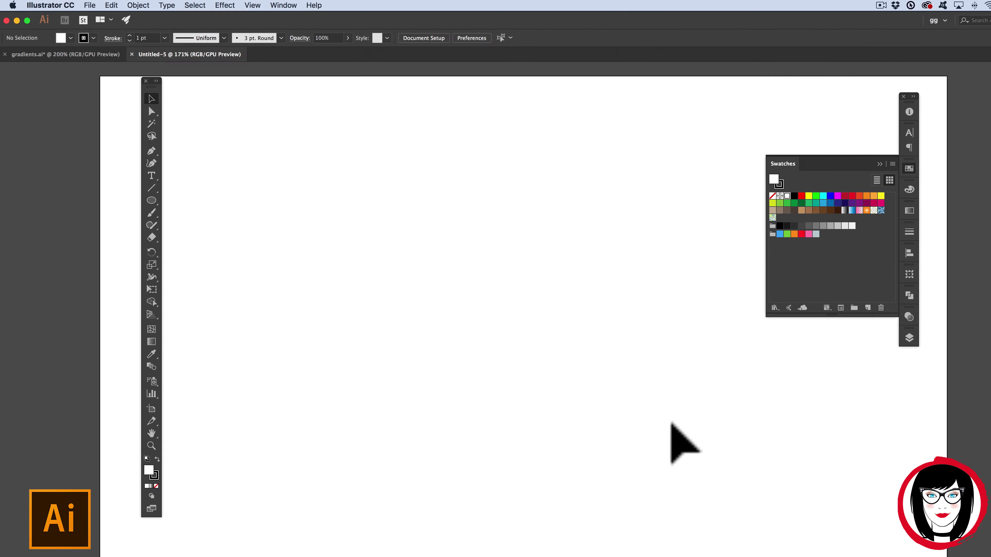
{"action": "left_click", "coordinate": [671, 423]}
{"action": "key", "text": "super+v"}
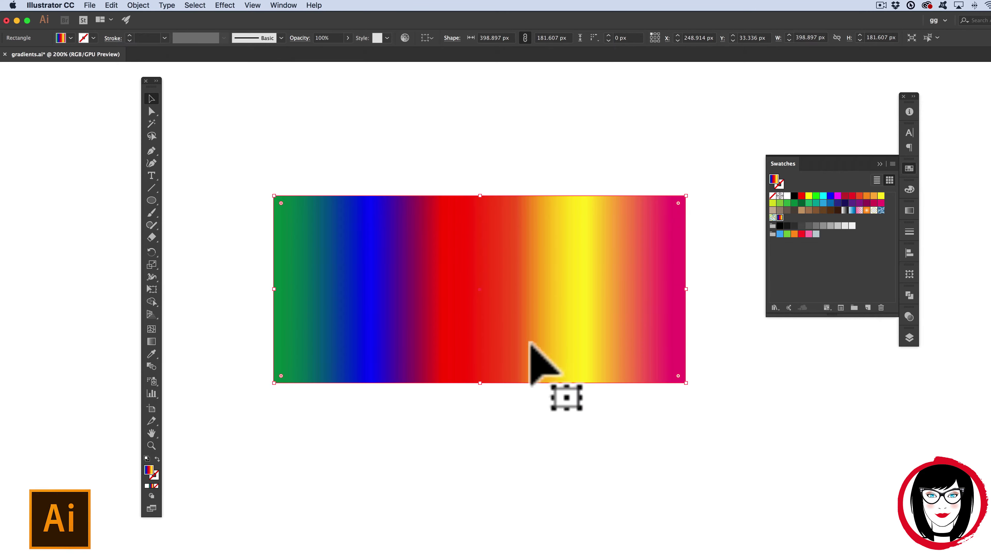
Step: Fill the rectangle with the Orchid gradient swatch, which fades from pink to transparent, and deselect it
{"action": "left_click_drag", "start_coordinate": [607, 171], "coordinate": [649, 296]}
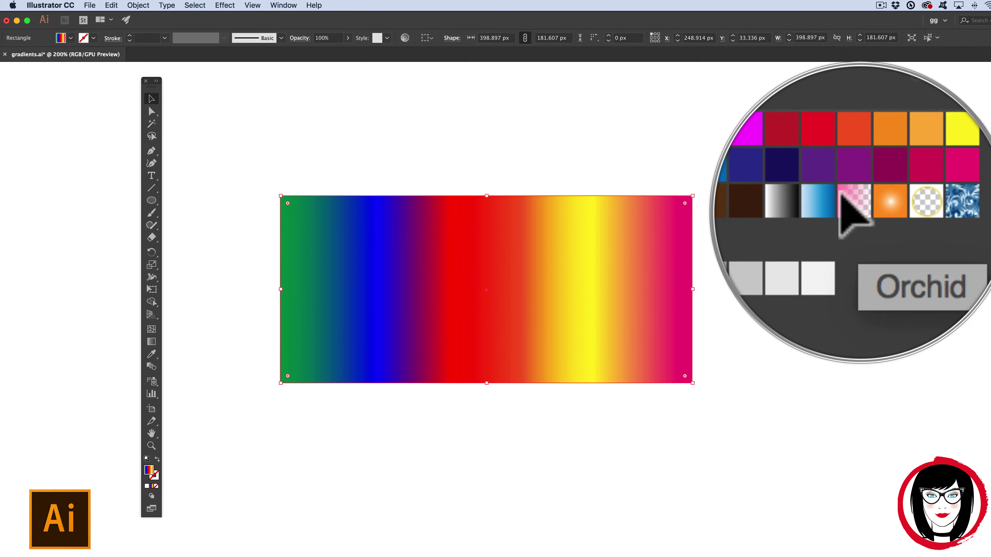
{"action": "left_click_drag", "start_coordinate": [858, 210], "coordinate": [573, 343]}
{"action": "left_click", "coordinate": [529, 441]}
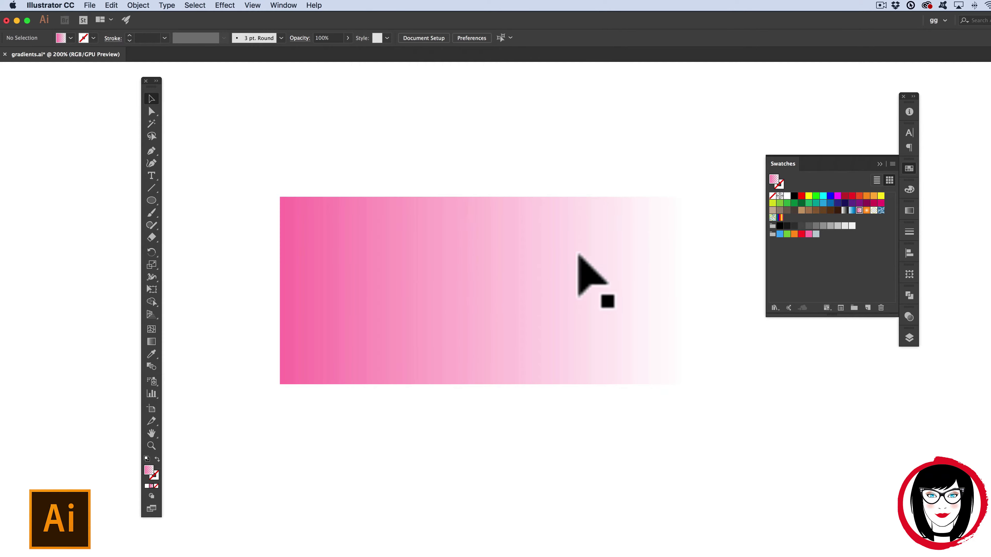
Step: Draw a rectangle about 201.5 × 328 px overlapping the transparent end of the pink rectangle and fill it with black
{"action": "left_click_drag", "start_coordinate": [152, 194], "coordinate": [247, 200]}
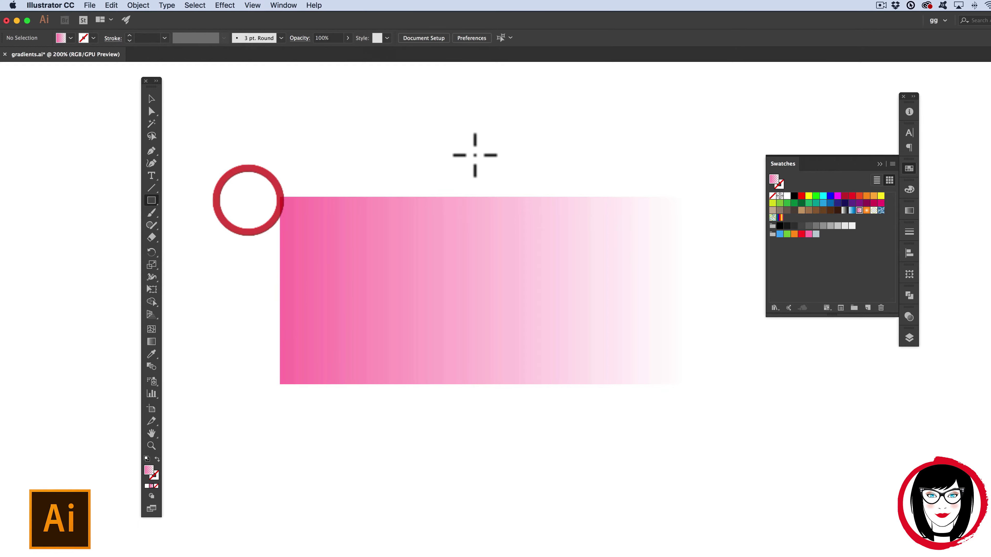
{"action": "left_click_drag", "start_coordinate": [530, 131], "coordinate": [738, 469]}
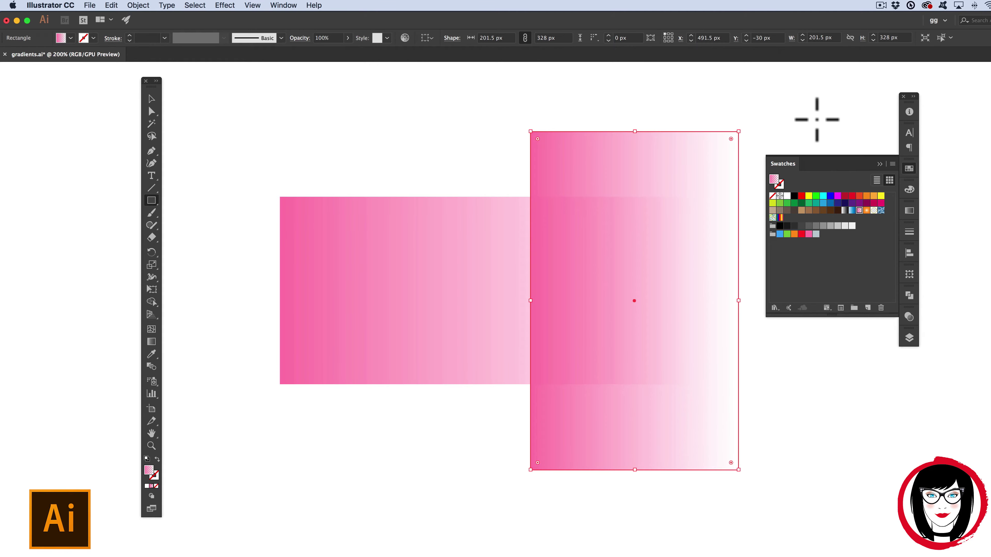
{"action": "left_click", "coordinate": [794, 195]}
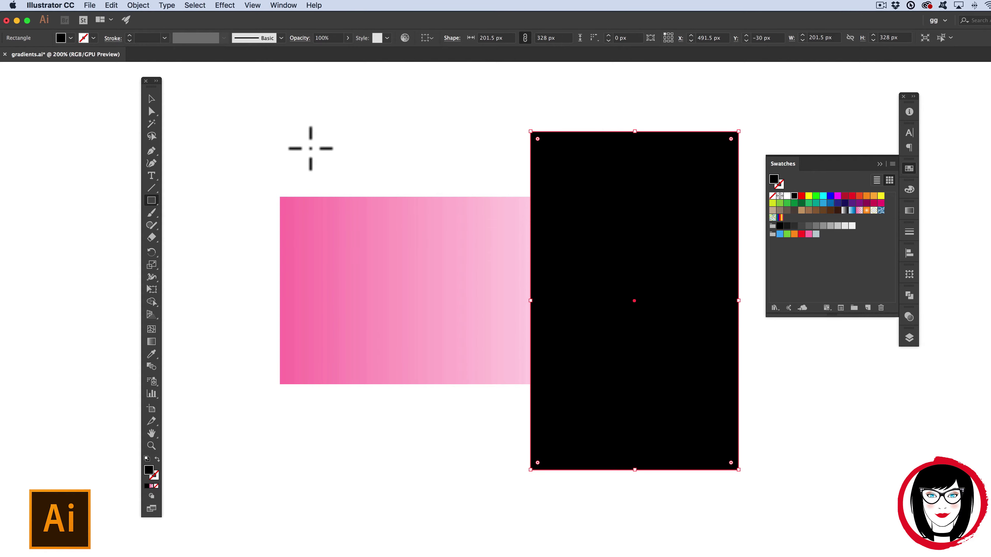
Step: Send the black rectangle behind the pink gradient rectangle and deselect it
{"action": "left_click", "coordinate": [151, 99]}
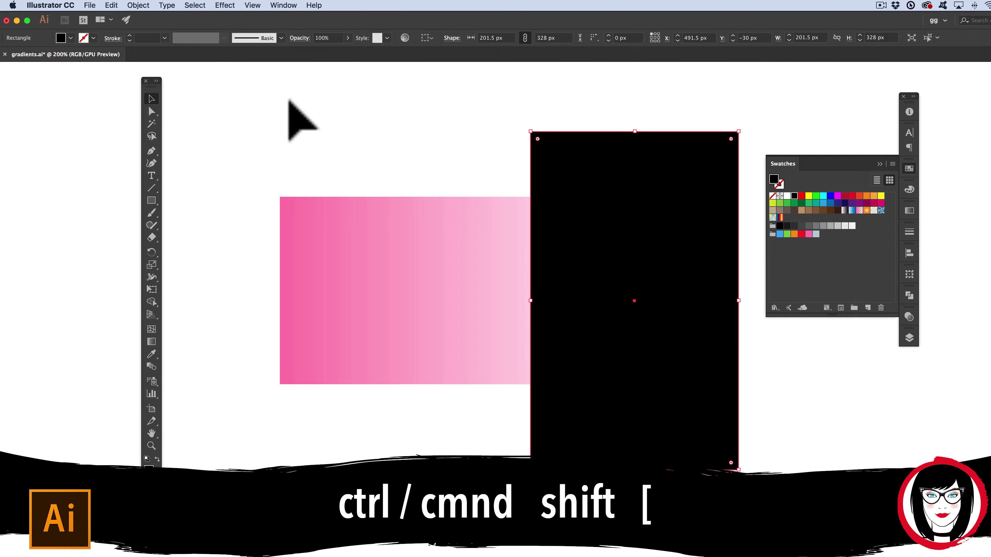
{"action": "key", "text": "super+shift+bracketleft"}
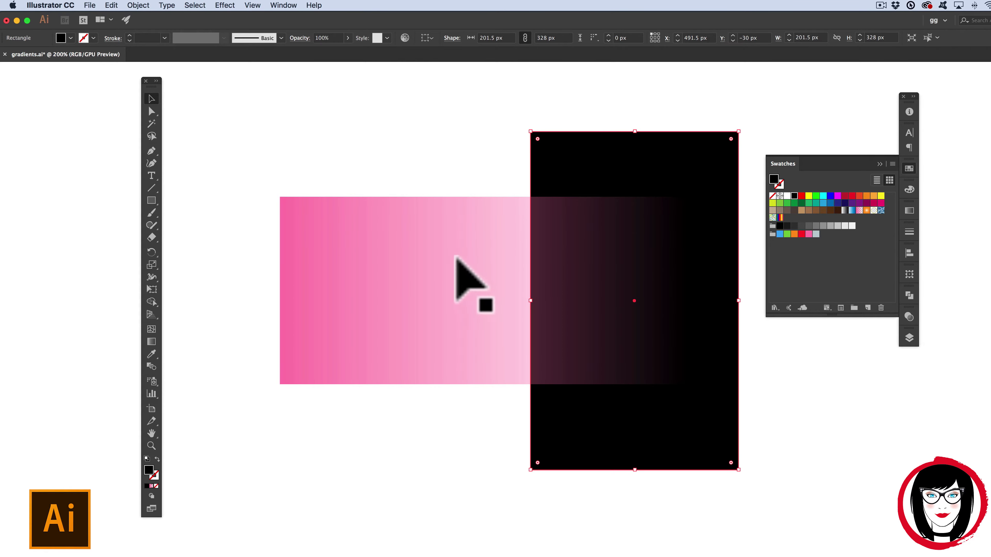
{"action": "left_click", "coordinate": [468, 181]}
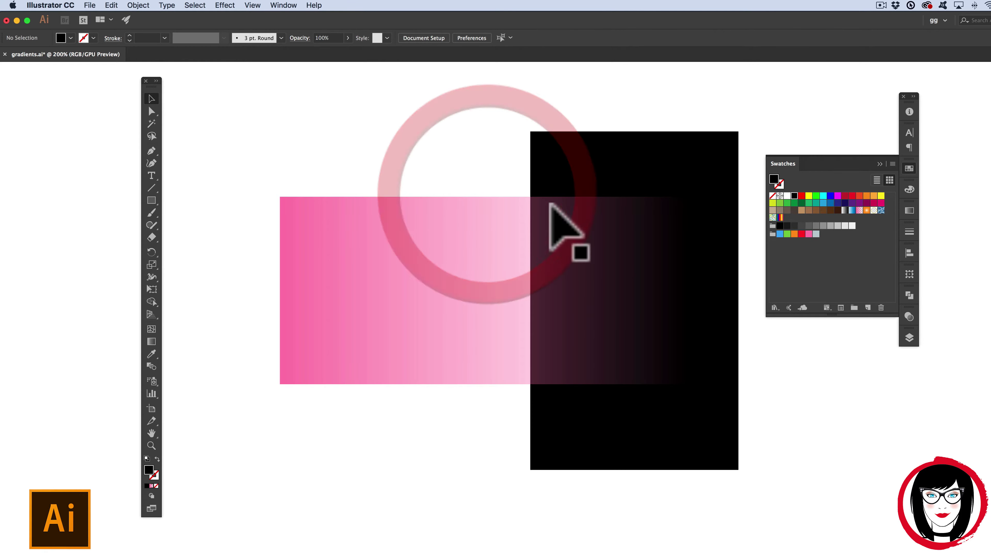
{"action": "left_click", "coordinate": [497, 209]}
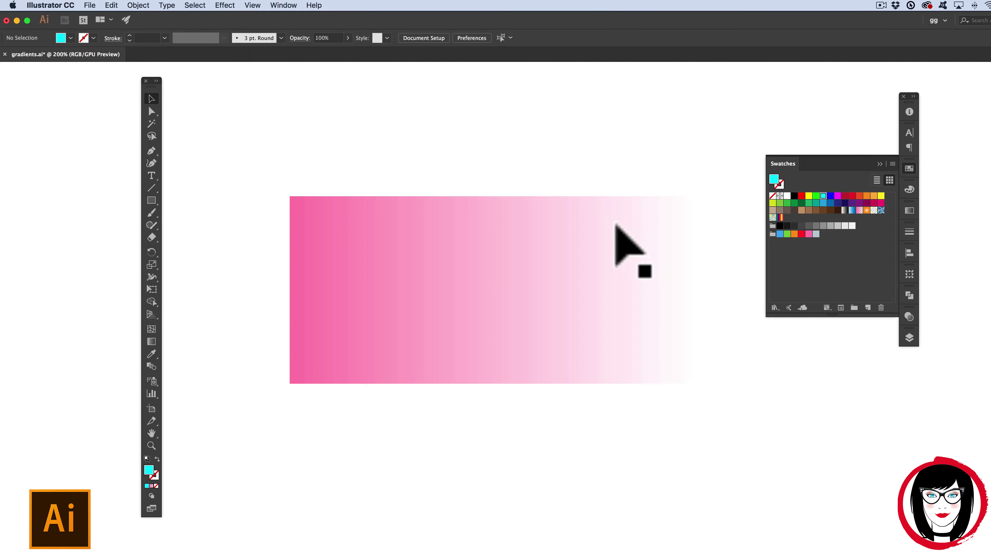
Step: Try 50% opacity on the transparent end stop of the pink rectangle's gradient and return it to 0%
{"action": "left_click", "coordinate": [629, 243]}
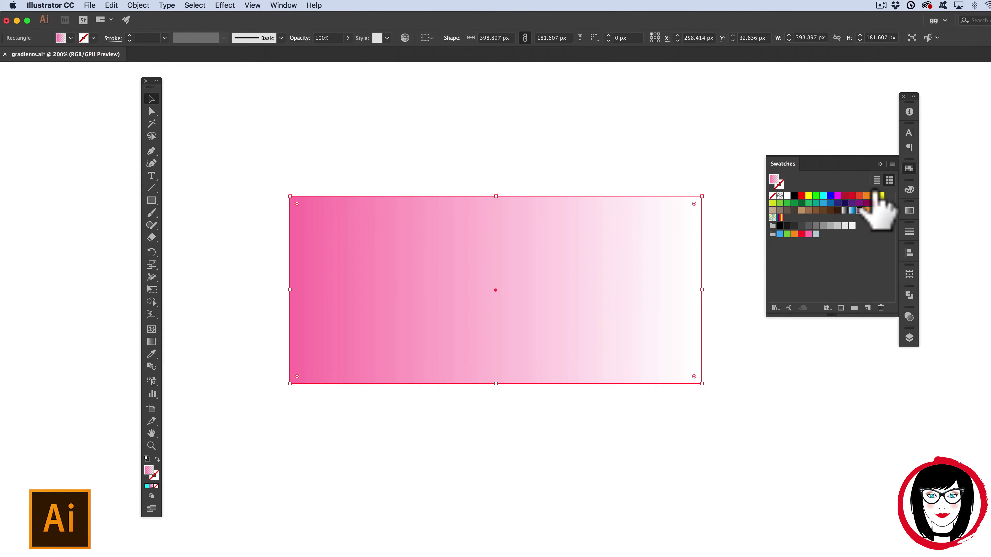
{"action": "left_click", "coordinate": [909, 211]}
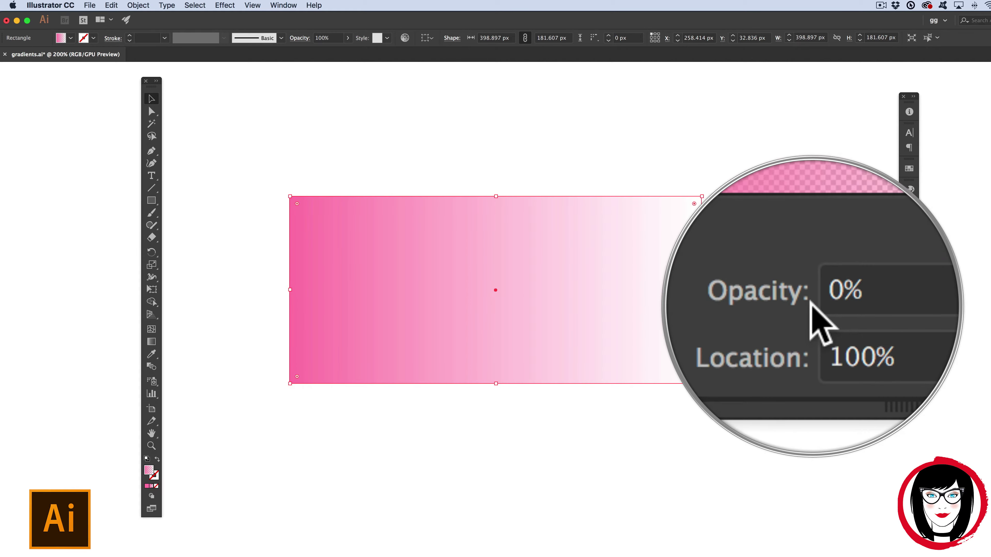
{"action": "type", "text": "50"}
{"action": "key", "text": "Return"}
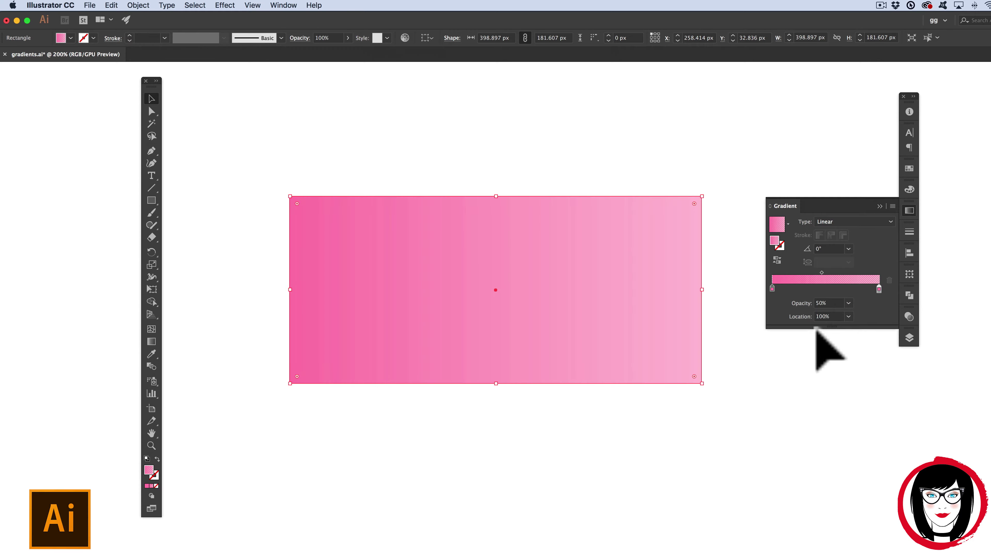
{"action": "left_click_drag", "start_coordinate": [827, 301], "coordinate": [791, 296]}
{"action": "type", "text": "0"}
{"action": "key", "text": "Return"}
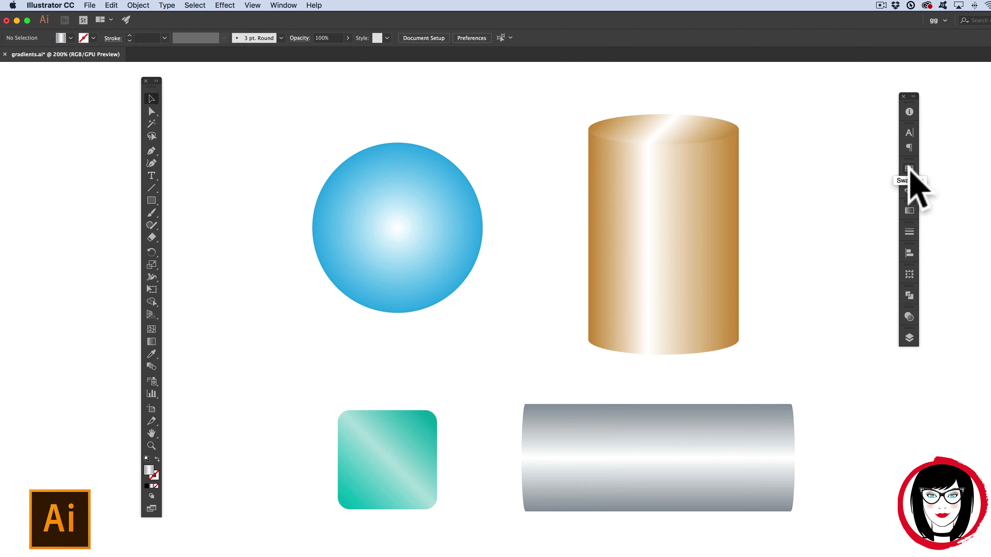
Step: Change the outer colour of the blue circle's radial gradient to black and move the gradient midpoint to 13%
{"action": "left_click", "coordinate": [909, 167]}
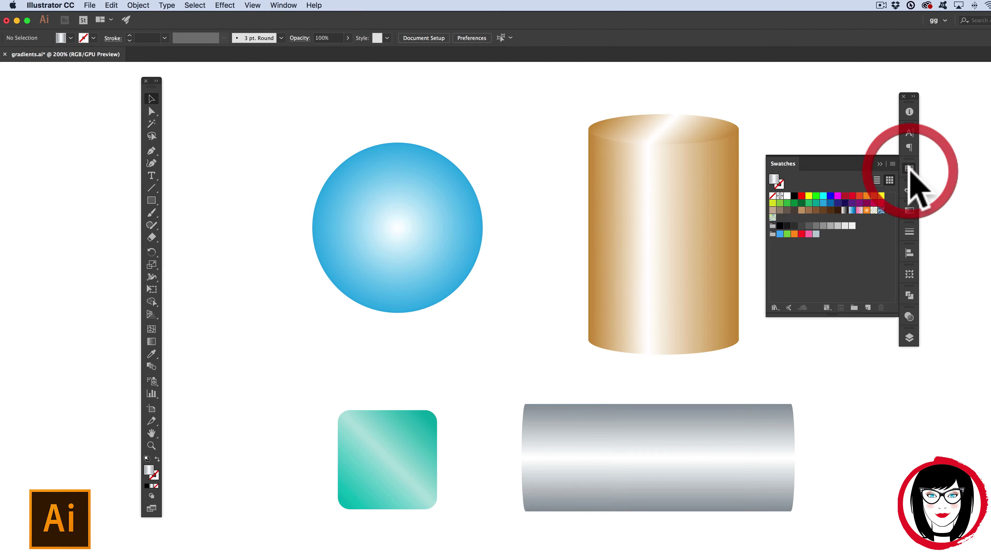
{"action": "left_click", "coordinate": [907, 211]}
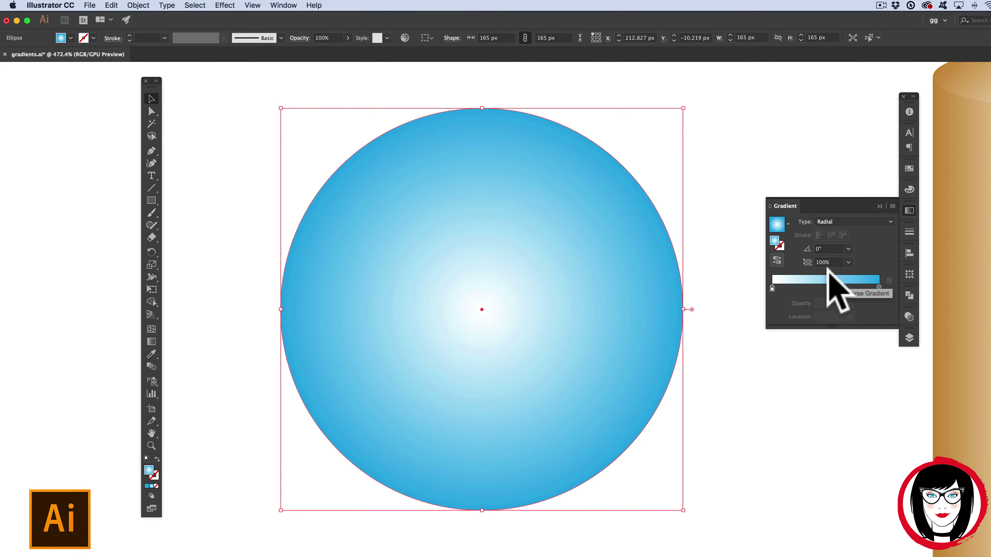
{"action": "left_click_drag", "start_coordinate": [820, 272], "coordinate": [794, 273]}
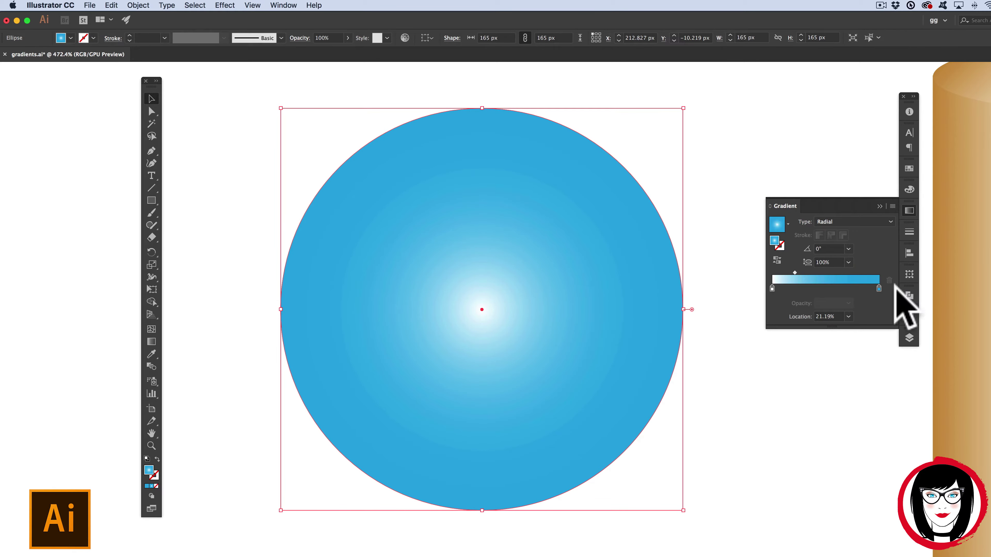
{"action": "double_click", "coordinate": [878, 288]}
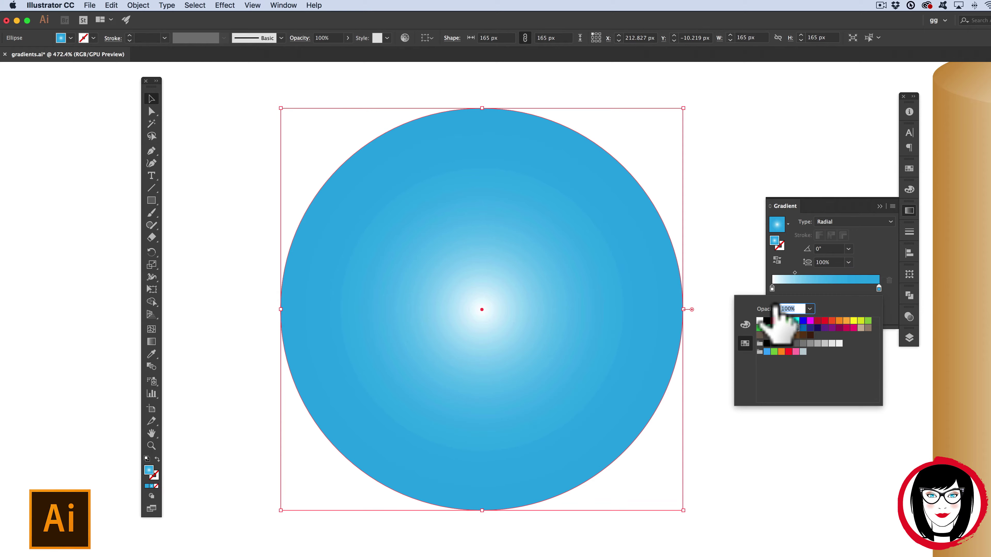
{"action": "left_click", "coordinate": [764, 321]}
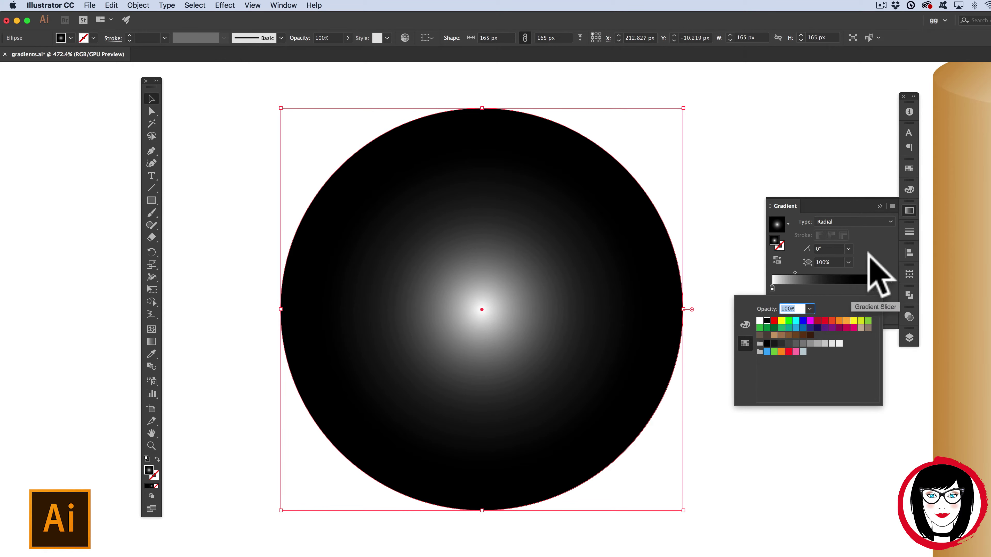
{"action": "left_click_drag", "start_coordinate": [794, 272], "coordinate": [787, 273]}
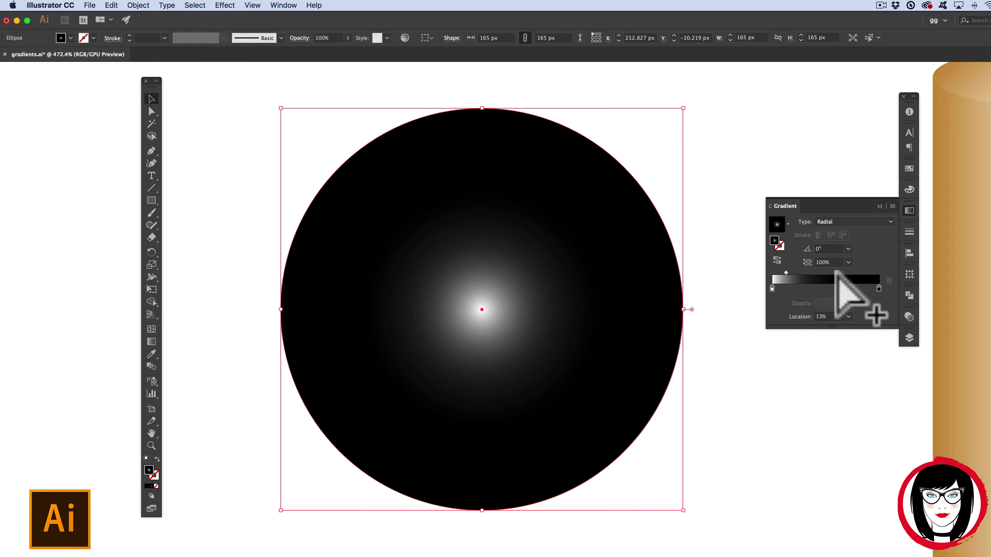
Step: Try several positions and sizes for the black circle's radial highlight with the Gradient tool, ending with a small spot at its upper right
{"action": "left_click", "coordinate": [151, 341]}
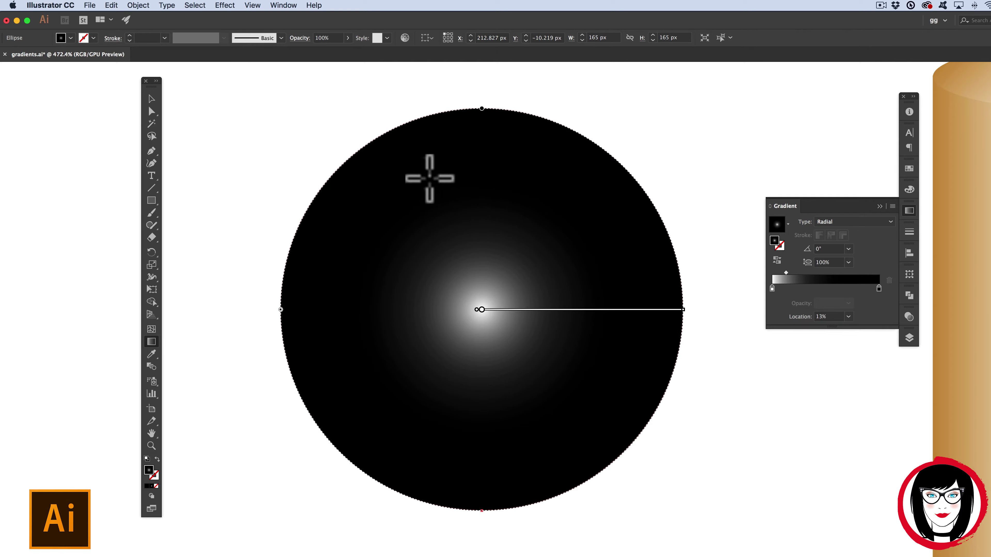
{"action": "left_click_drag", "start_coordinate": [429, 184], "coordinate": [445, 179]}
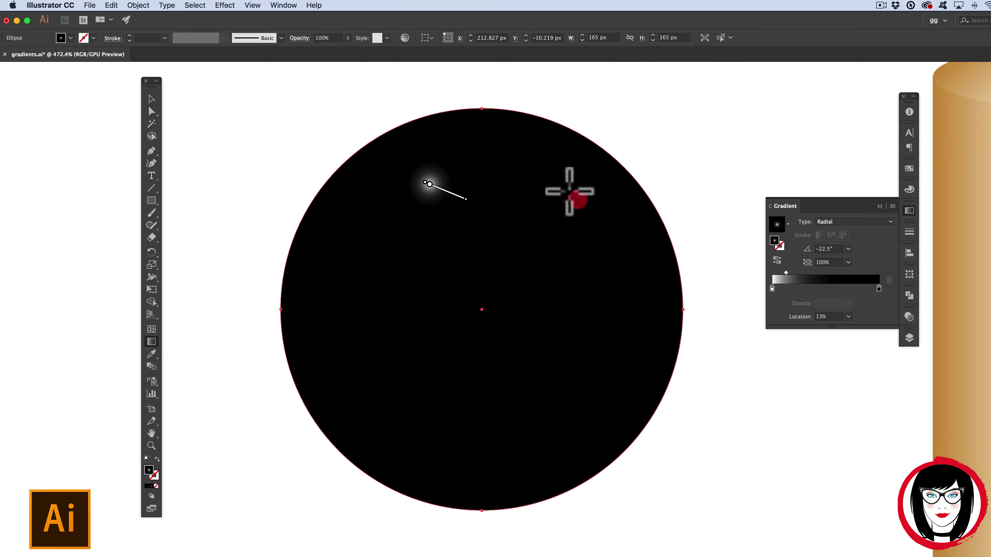
{"action": "left_click_drag", "start_coordinate": [578, 199], "coordinate": [546, 213]}
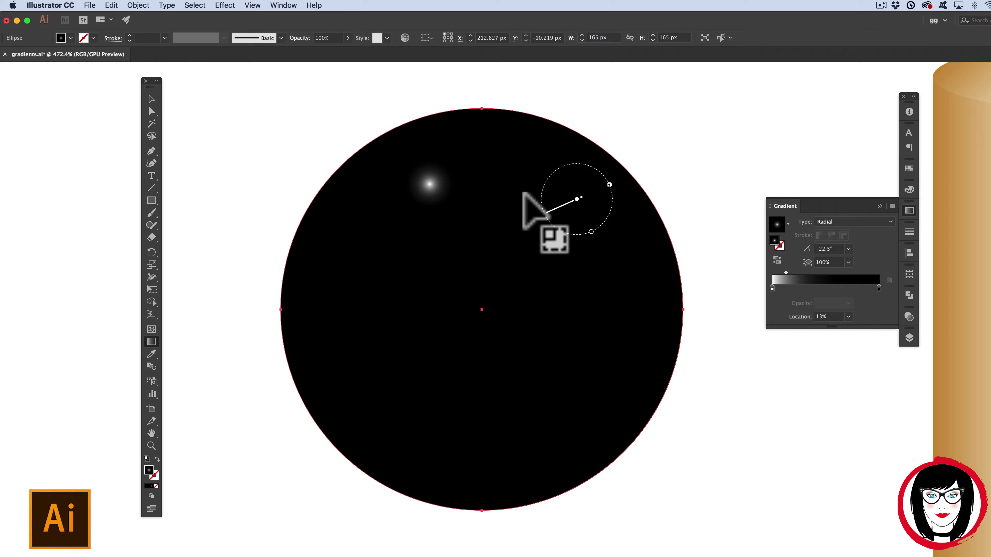
{"action": "mouse_move", "coordinate": [546, 213]}
{"action": "left_mouse_down"}
{"action": "mouse_move", "coordinate": [427, 239]}
{"action": "mouse_move", "coordinate": [348, 284]}
{"action": "left_mouse_up"}
{"action": "left_click", "coordinate": [553, 186]}
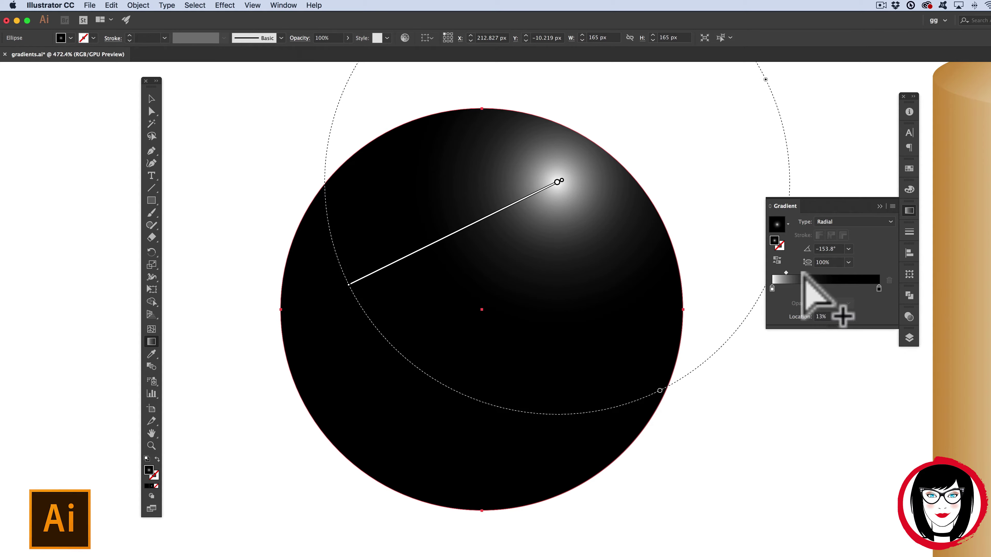
{"action": "left_click_drag", "start_coordinate": [581, 220], "coordinate": [590, 238]}
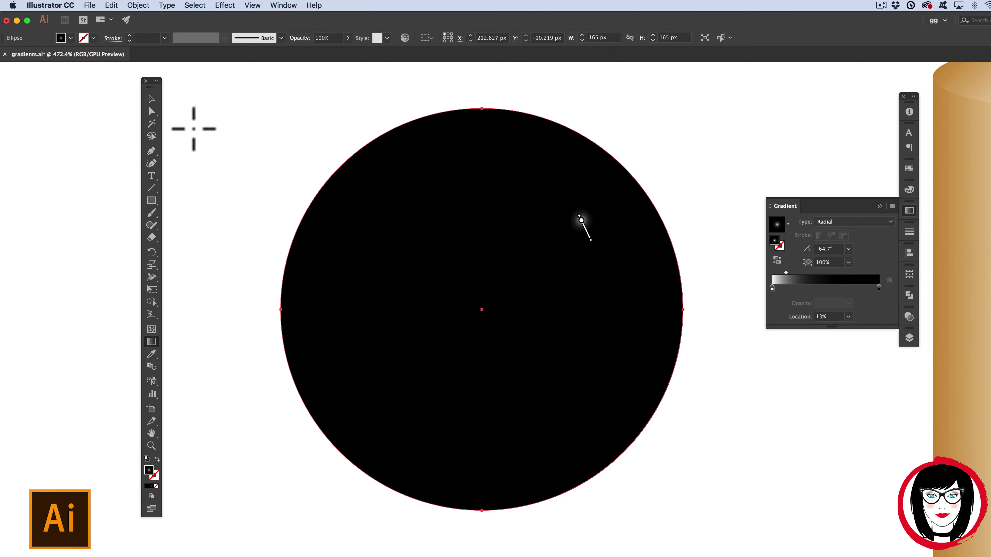
Step: Place a copy of the black circle behind it, enlarge the copy to about 193 px and fill it with the light blue swatch
{"action": "left_click", "coordinate": [152, 99]}
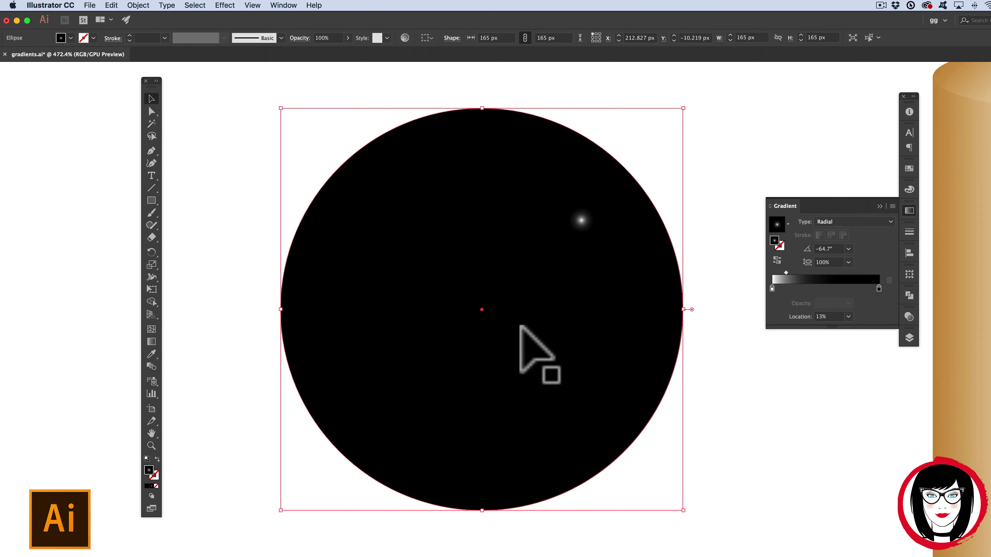
{"action": "left_click_drag", "start_coordinate": [676, 505], "coordinate": [749, 556]}
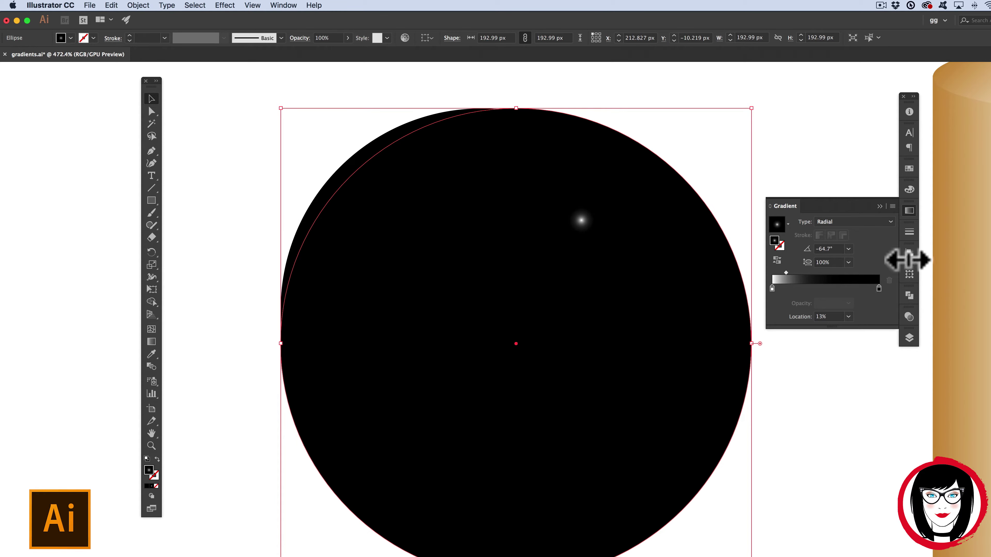
{"action": "left_click", "coordinate": [907, 170]}
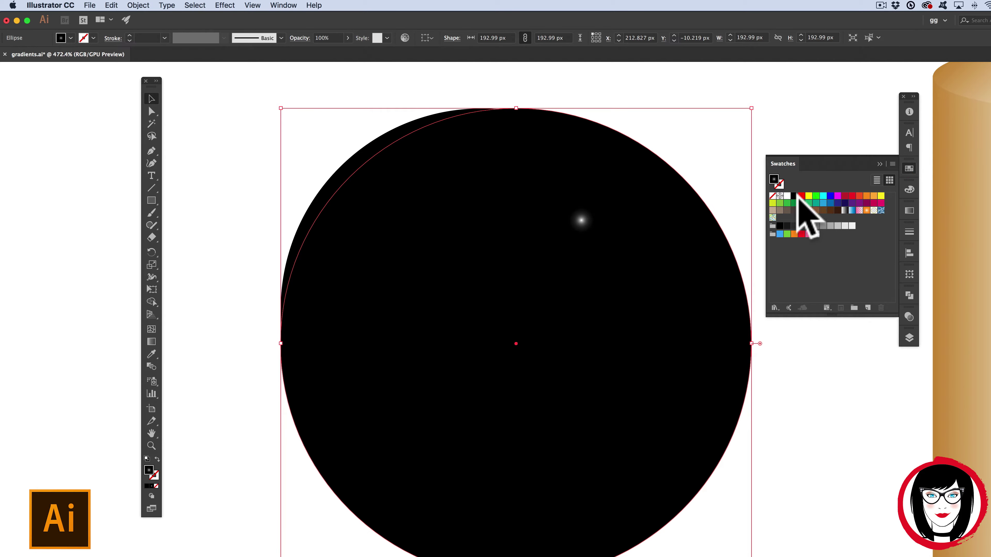
{"action": "left_click", "coordinate": [780, 234]}
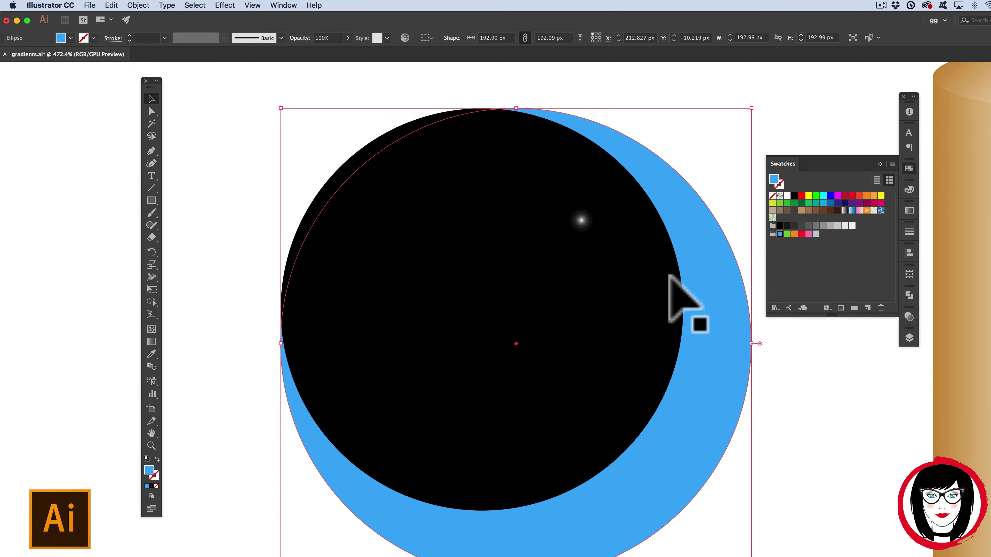
Step: Centre the black and blue circles on each other horizontally and vertically and shift both slightly up and to the left
{"action": "left_click", "coordinate": [594, 340], "text": "shift"}
{"action": "left_click", "coordinate": [905, 253]}
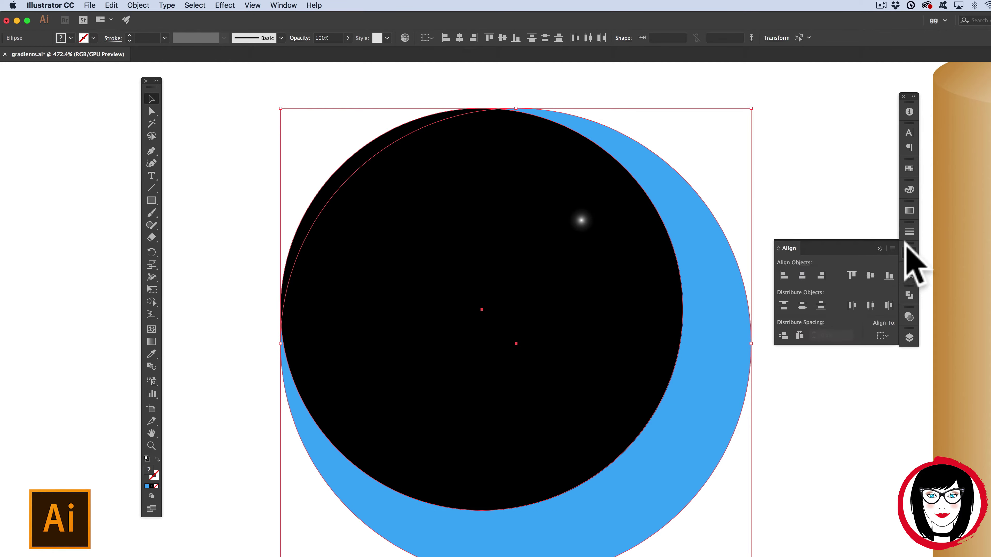
{"action": "left_click", "coordinate": [890, 336]}
{"action": "left_click", "coordinate": [803, 275]}
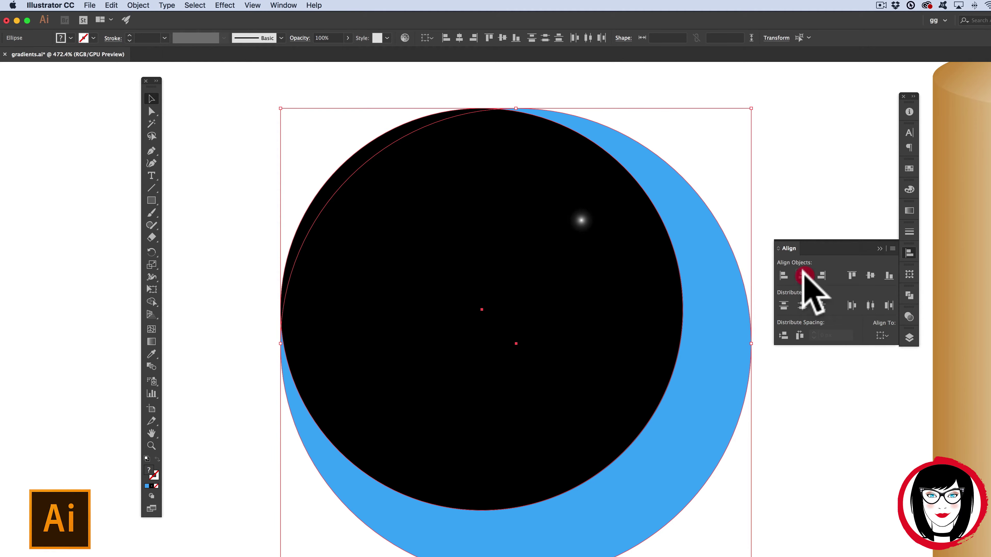
{"action": "left_click", "coordinate": [870, 275]}
{"action": "left_click_drag", "start_coordinate": [551, 279], "coordinate": [541, 272]}
{"action": "left_click", "coordinate": [758, 177]}
Step: Shrink the black circle to about 144.7 px and centre it on the blue circle horizontally and vertically
{"action": "left_click", "coordinate": [532, 324]}
{"action": "left_click_drag", "start_coordinate": [681, 513], "coordinate": [635, 470]}
{"action": "left_click", "coordinate": [670, 369], "text": "shift"}
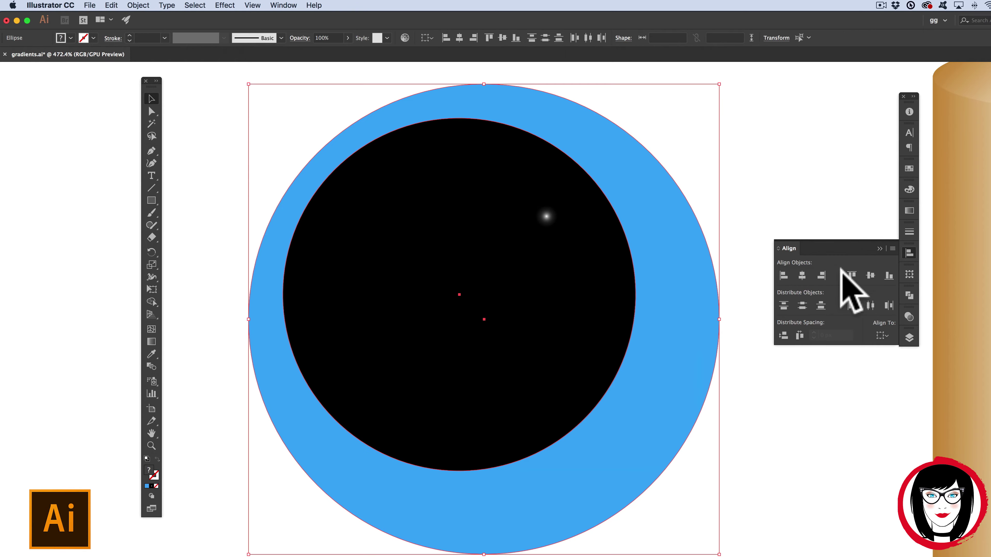
{"action": "left_click", "coordinate": [801, 275]}
{"action": "left_click", "coordinate": [870, 275]}
{"action": "left_click", "coordinate": [808, 176]}
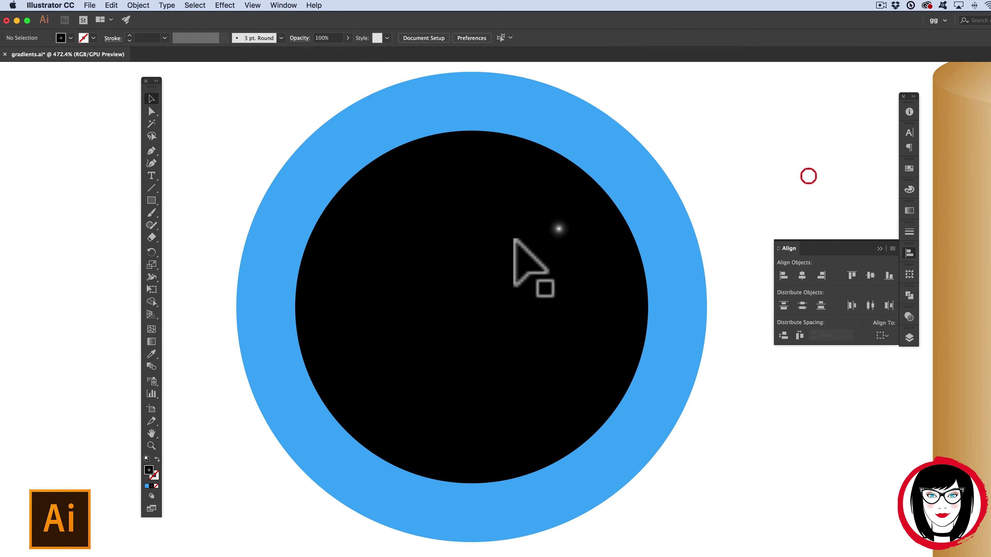
Step: Redraw the black circle's radial gradient with the Gradient tool from its upper left toward the centre at about -30.5°
{"action": "left_click", "coordinate": [514, 241]}
{"action": "left_click", "coordinate": [746, 404]}
{"action": "left_click", "coordinate": [649, 349]}
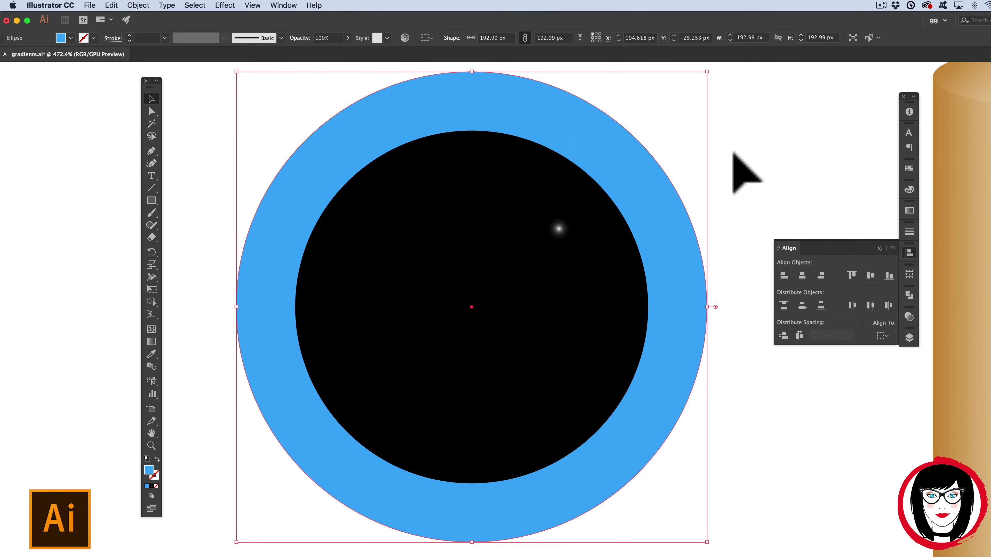
{"action": "left_click", "coordinate": [422, 223]}
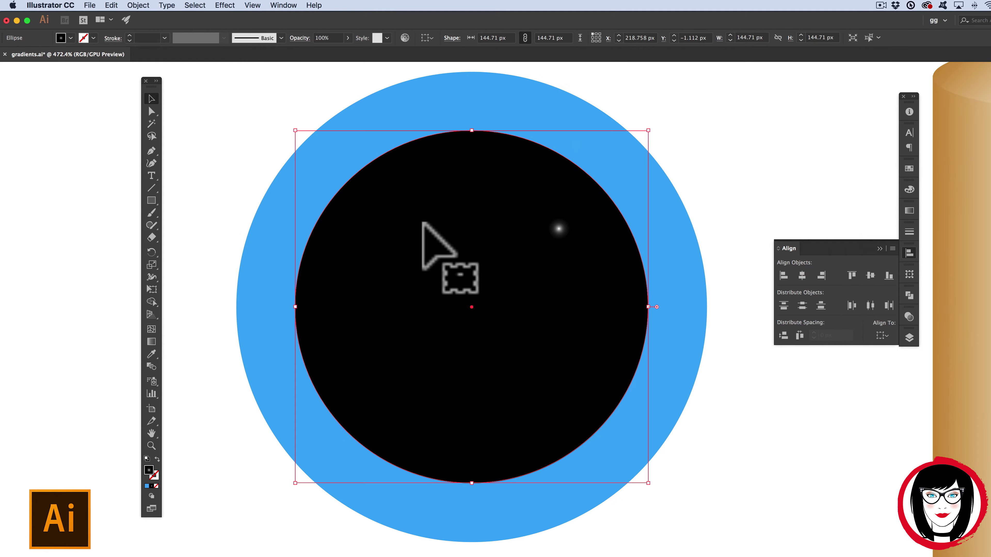
{"action": "left_click", "coordinate": [909, 210]}
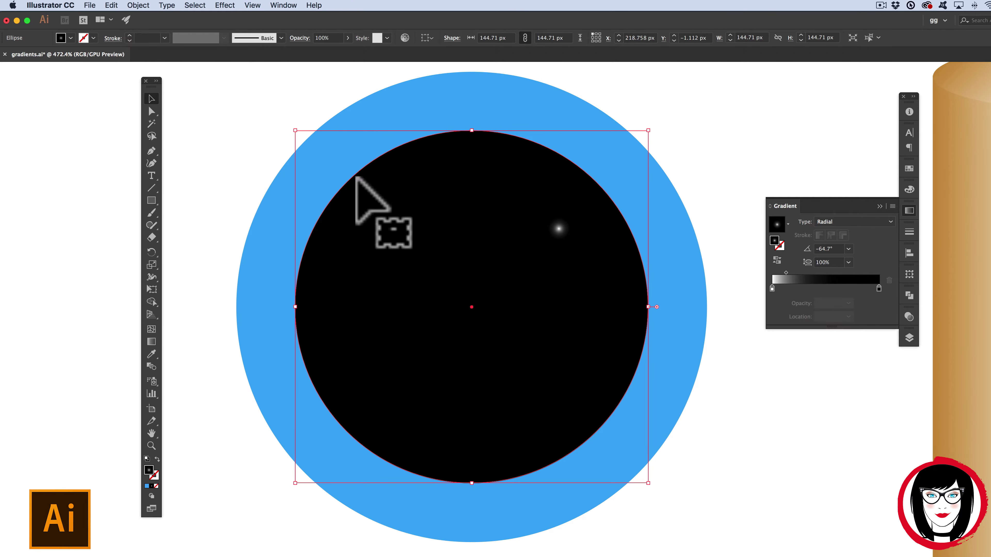
{"action": "left_click", "coordinate": [152, 343]}
{"action": "left_click_drag", "start_coordinate": [402, 221], "coordinate": [431, 232]}
{"action": "left_click_drag", "start_coordinate": [427, 195], "coordinate": [529, 255]}
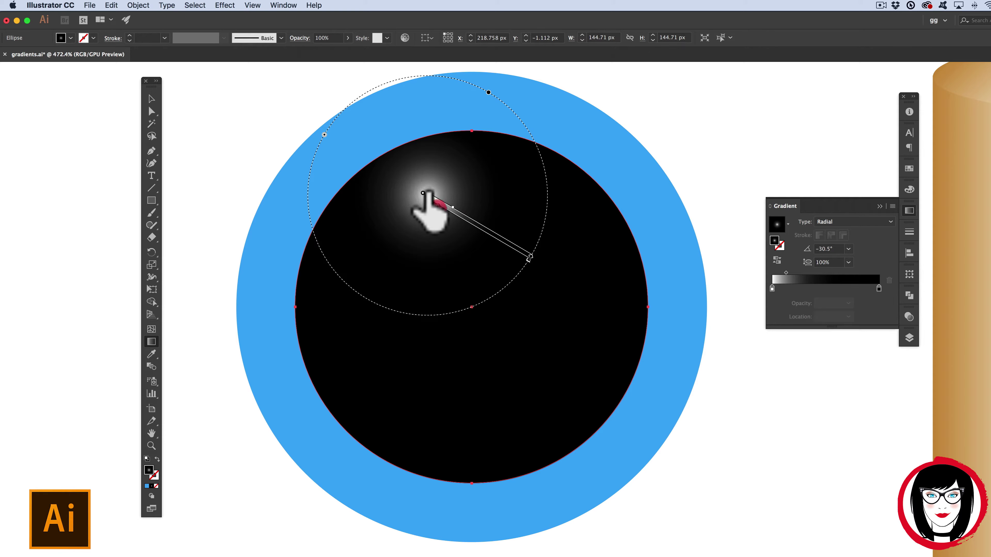
Step: Move the white stop outward, the black stop inward and the midpoint farther from the highlight on the black circle's gradient
{"action": "left_click_drag", "start_coordinate": [429, 192], "coordinate": [436, 199]}
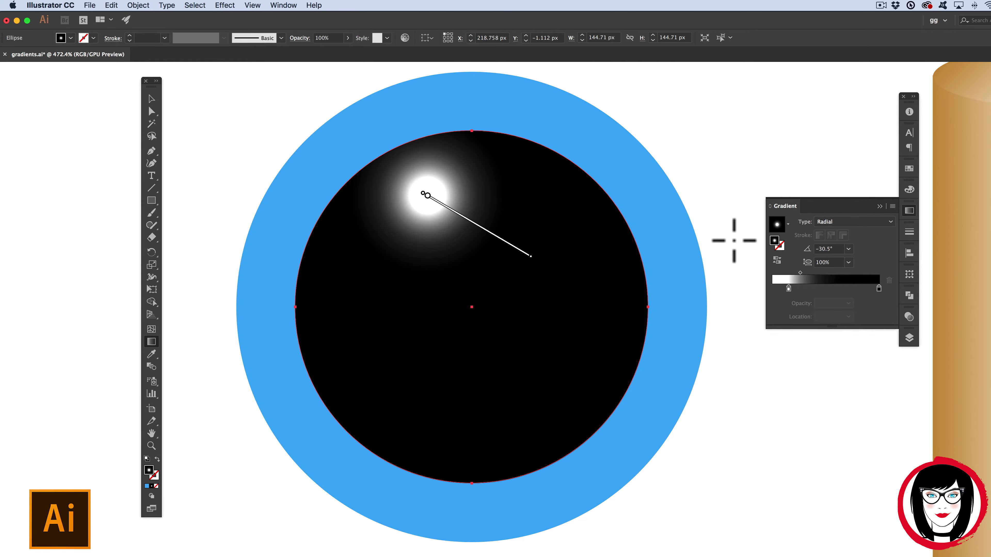
{"action": "mouse_move", "coordinate": [506, 238]}
{"action": "left_click_drag", "start_coordinate": [507, 236], "coordinate": [514, 251]}
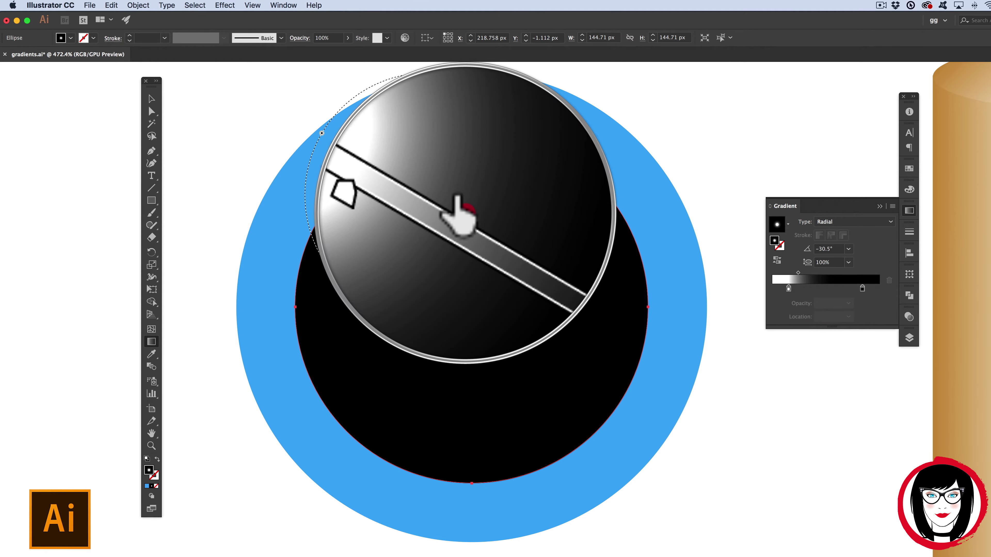
{"action": "left_click_drag", "start_coordinate": [456, 209], "coordinate": [471, 222]}
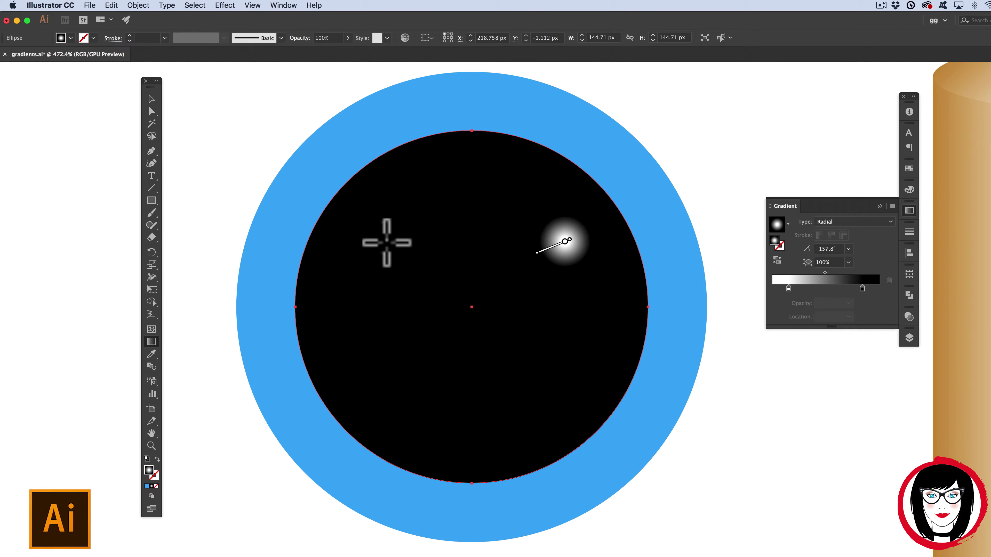
Step: Redraw the black circle's radial gradient from its upper-right area outward beyond the blue circle at about 26.6°
{"action": "mouse_move", "coordinate": [362, 245]}
{"action": "left_mouse_down"}
{"action": "mouse_move", "coordinate": [506, 313]}
{"action": "mouse_move", "coordinate": [353, 240]}
{"action": "left_mouse_up"}
{"action": "left_click_drag", "start_coordinate": [541, 204], "coordinate": [701, 125]}
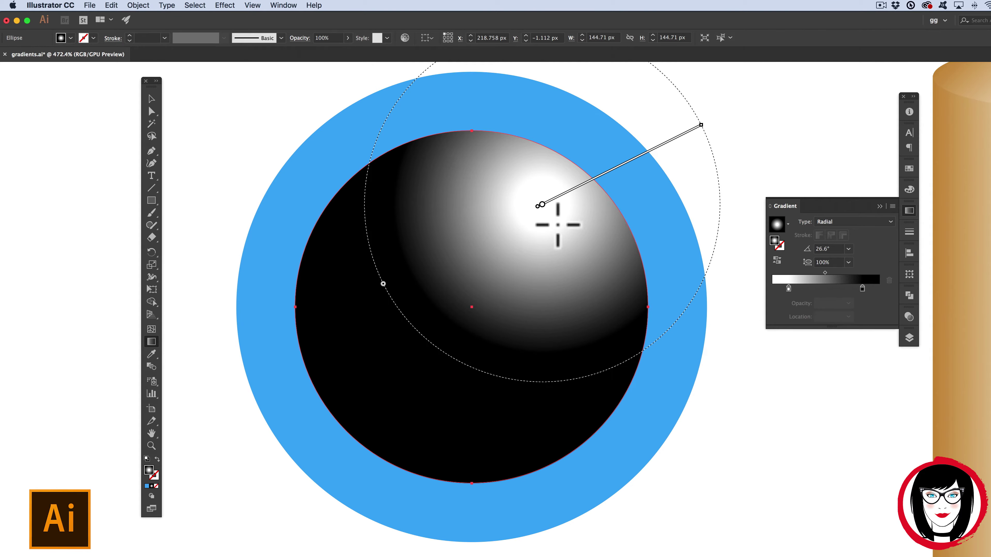
Step: Examine the gold cylinder's component shapes in outline view and the linear gradient stops of its top ellipse
{"action": "mouse_move", "coordinate": [523, 180]}
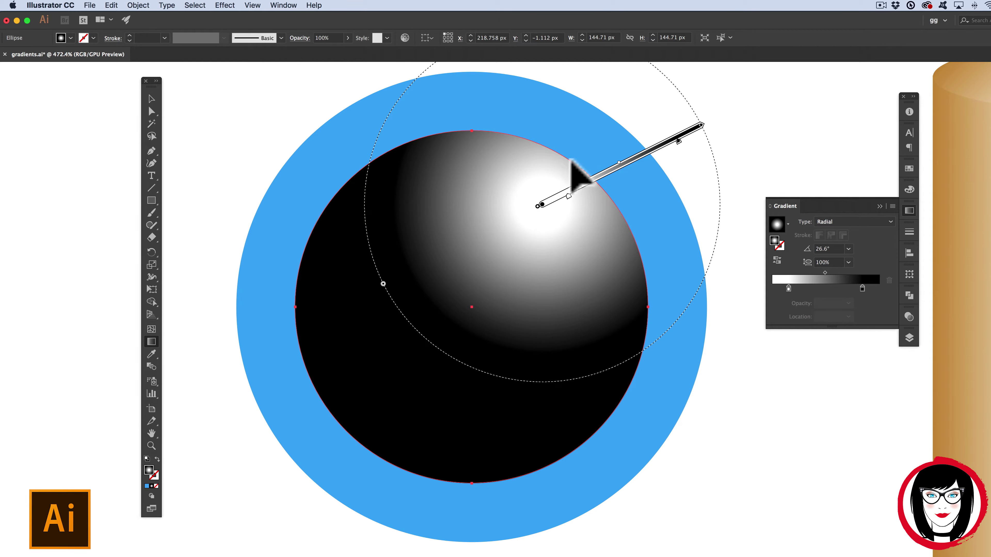
{"action": "left_click", "coordinate": [151, 98]}
{"action": "left_click", "coordinate": [183, 117]}
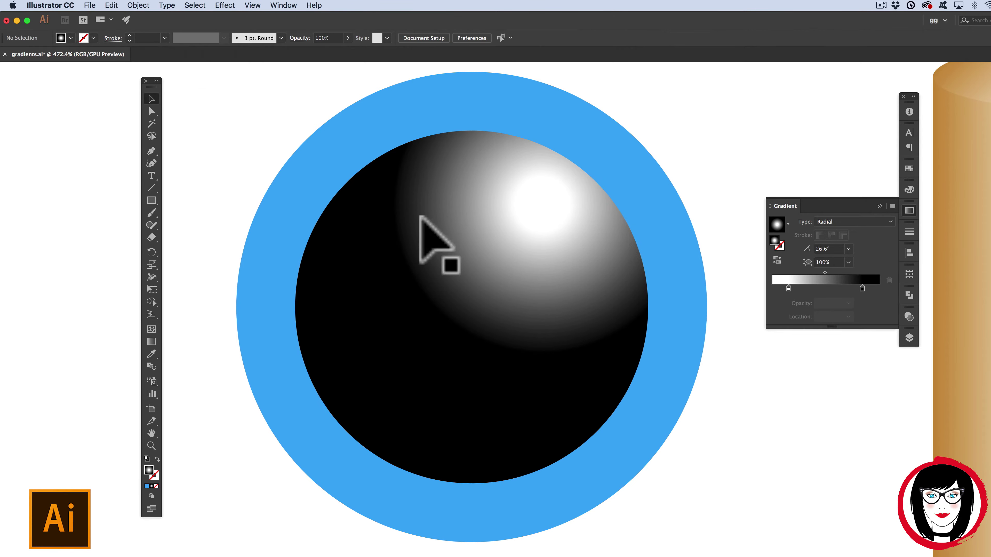
{"action": "left_click", "coordinate": [674, 336]}
{"action": "key", "text": "super+minus"}
{"action": "scroll", "coordinate": [425, 458], "scroll_direction": "right", "scroll_amount": 15}
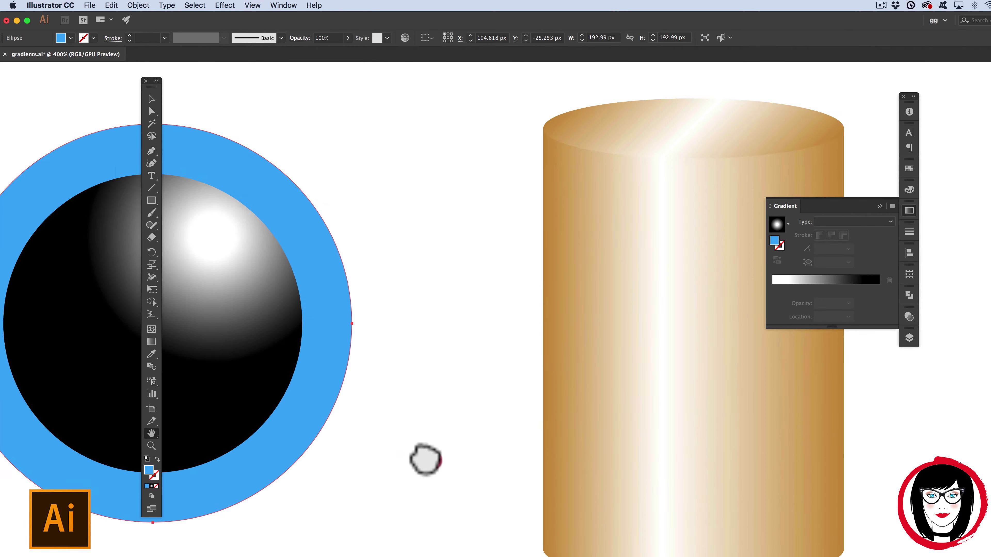
{"action": "left_click", "coordinate": [152, 99]}
{"action": "left_click", "coordinate": [629, 230]}
{"action": "scroll", "coordinate": [629, 231], "scroll_direction": "right", "scroll_amount": 3}
{"action": "left_click", "coordinate": [628, 231]}
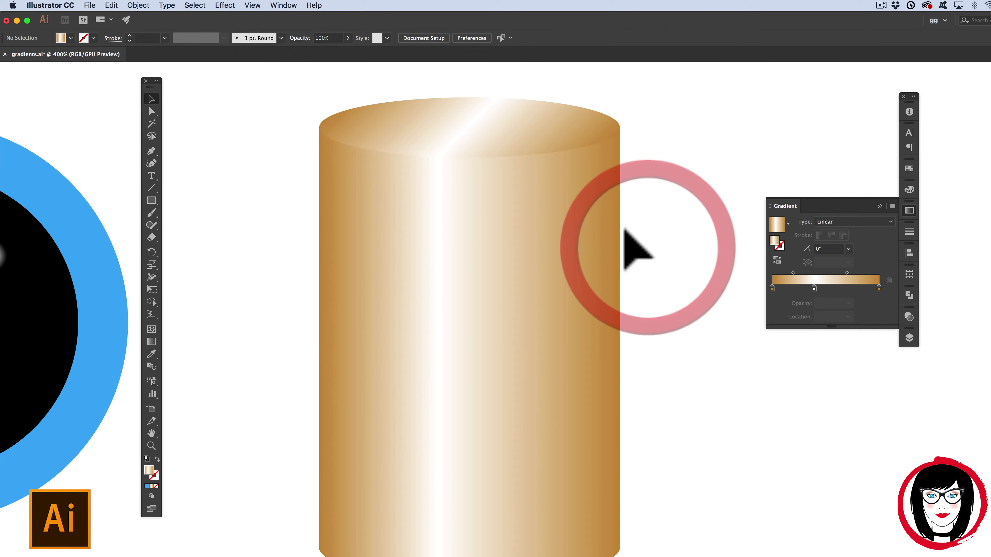
{"action": "key", "text": "super+y"}
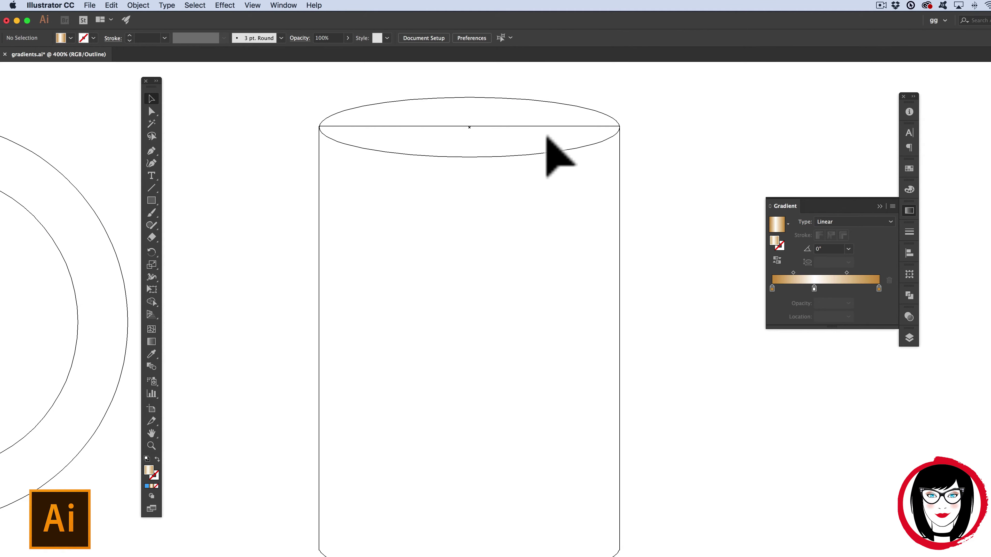
{"action": "key", "text": "super+y"}
{"action": "left_click", "coordinate": [501, 118]}
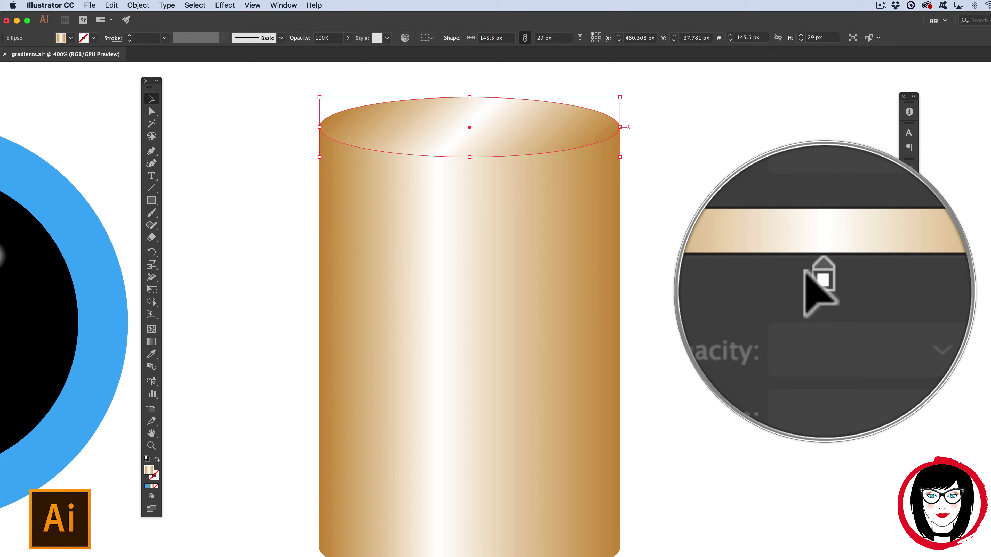
{"action": "left_click_drag", "start_coordinate": [815, 286], "coordinate": [227, 87]}
{"action": "left_click", "coordinate": [227, 86]}
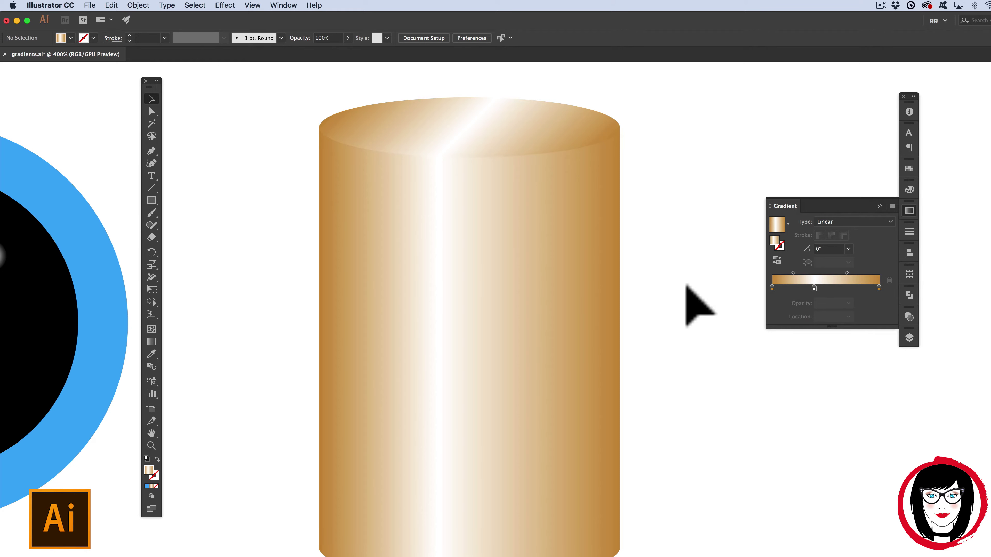
Step: Move the cylinder body's two outer gold gradient stops inward, shift the white stop to the middle and adjust the midpoint beside it
{"action": "left_click", "coordinate": [524, 239]}
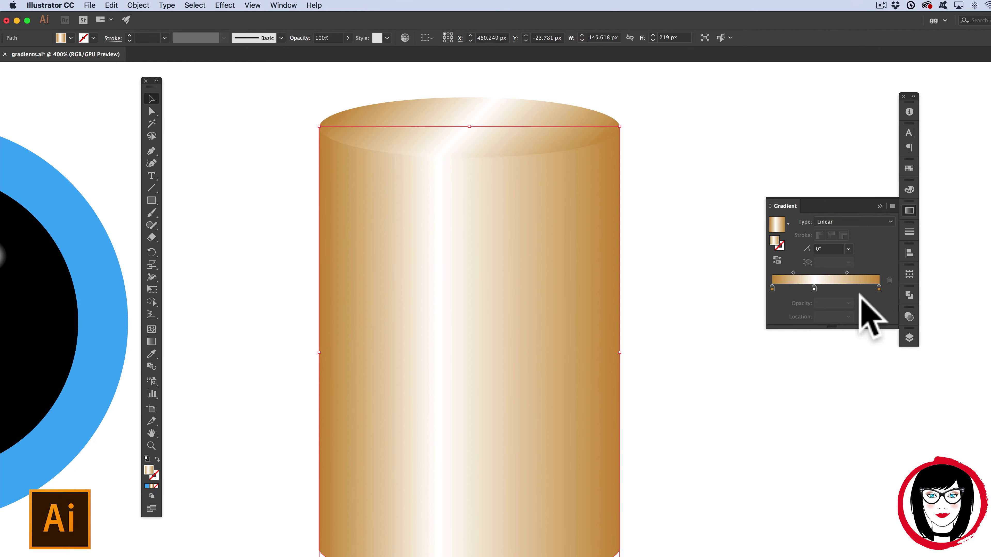
{"action": "left_click", "coordinate": [151, 340]}
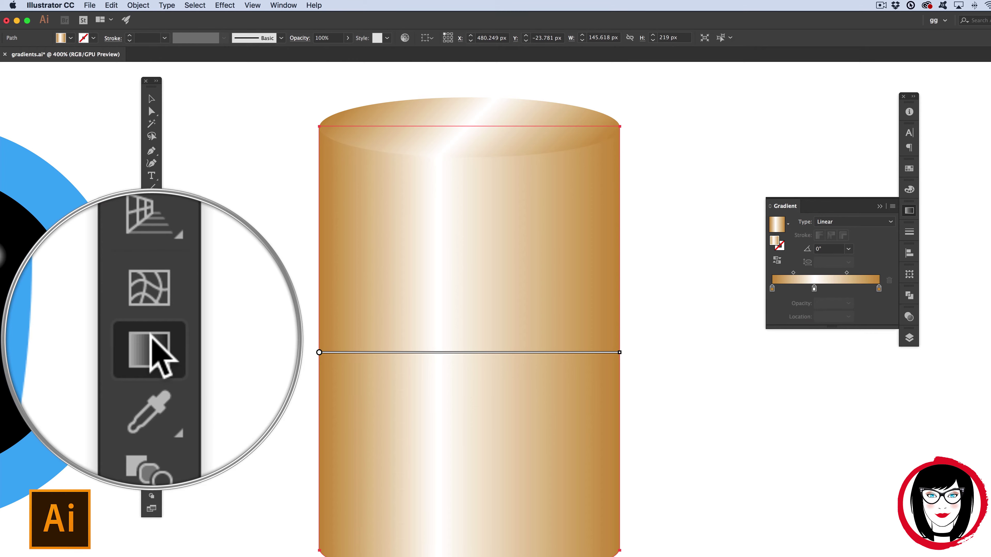
{"action": "mouse_move", "coordinate": [517, 329]}
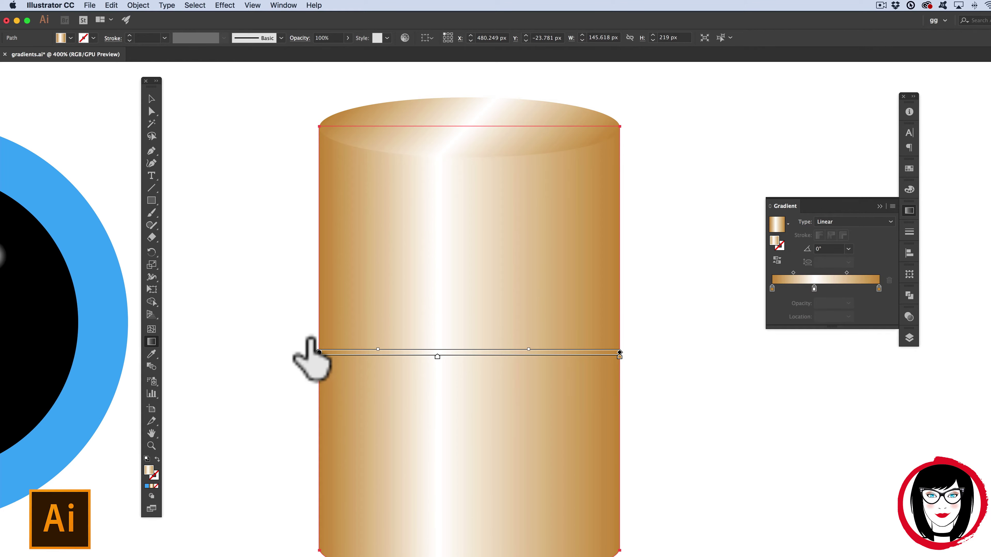
{"action": "left_click_drag", "start_coordinate": [319, 352], "coordinate": [352, 353]}
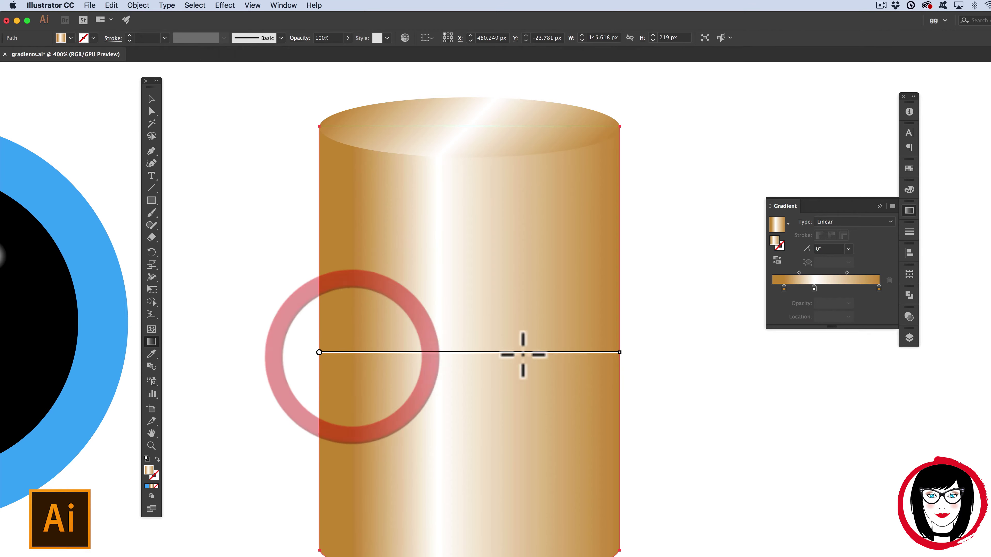
{"action": "left_click_drag", "start_coordinate": [609, 355], "coordinate": [572, 355]}
{"action": "left_click_drag", "start_coordinate": [428, 338], "coordinate": [463, 340]}
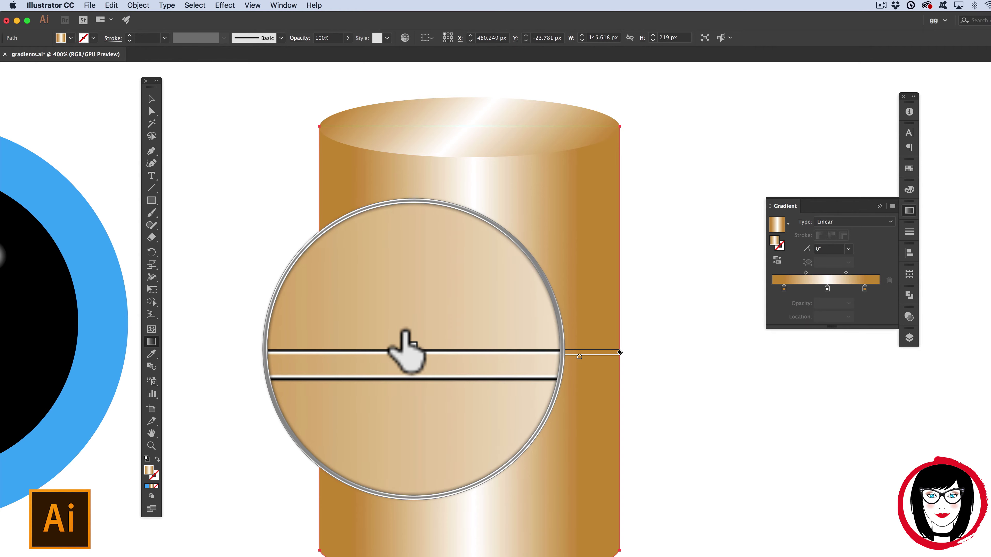
{"action": "left_click_drag", "start_coordinate": [404, 351], "coordinate": [398, 351]}
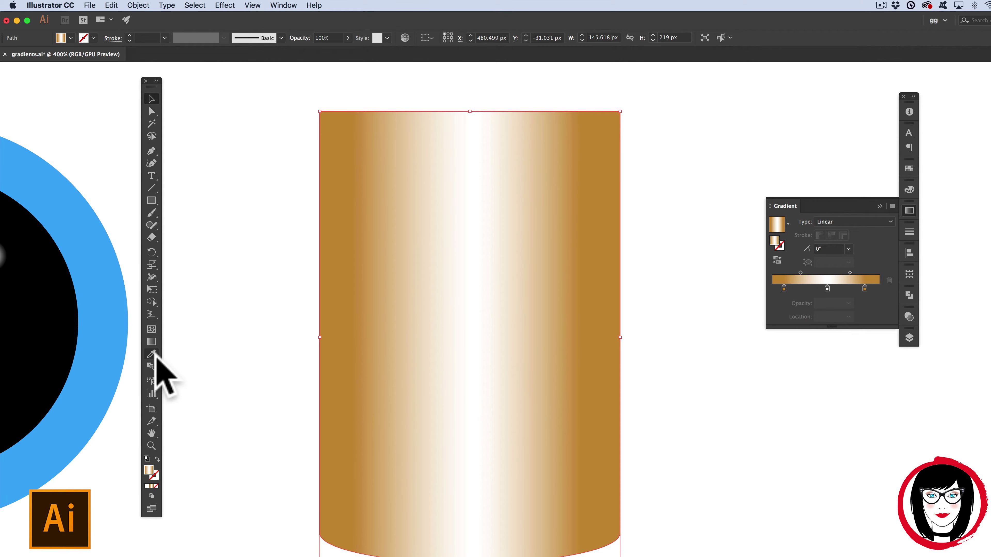
Step: Redraw the cylinder body's linear gradient with the Gradient tool at about 32.5°, about -33.1°, and corner to corner at about -54.6°
{"action": "left_click", "coordinate": [152, 342]}
{"action": "left_click_drag", "start_coordinate": [496, 307], "coordinate": [738, 154]}
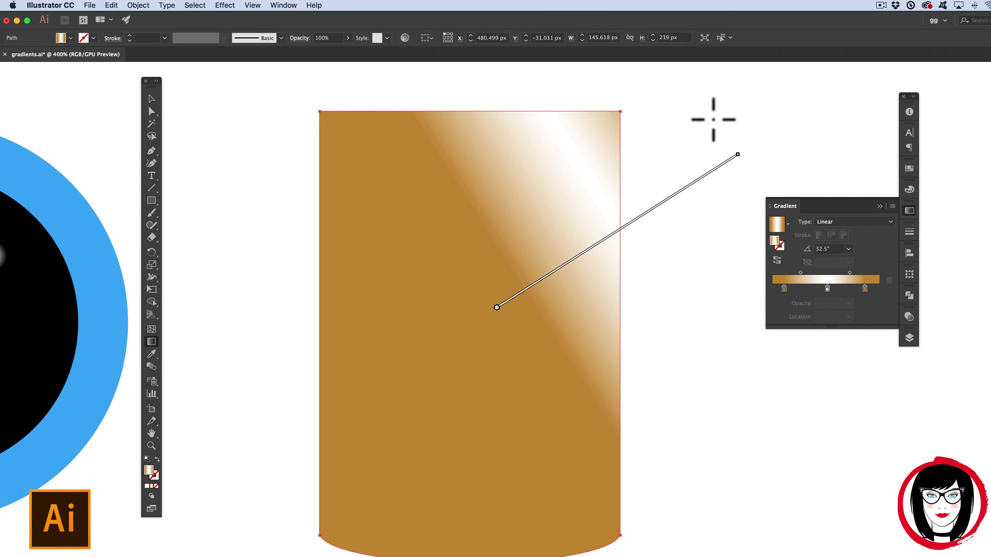
{"action": "mouse_move", "coordinate": [240, 175]}
{"action": "left_mouse_down"}
{"action": "mouse_move", "coordinate": [470, 285]}
{"action": "mouse_move", "coordinate": [628, 408]}
{"action": "mouse_move", "coordinate": [650, 442]}
{"action": "left_mouse_up"}
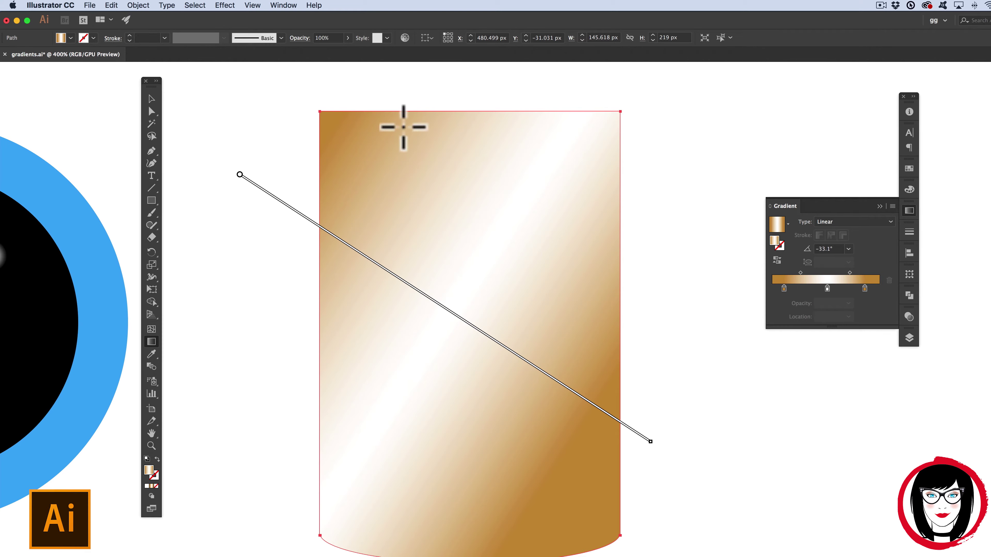
{"action": "left_click_drag", "start_coordinate": [319, 112], "coordinate": [620, 536]}
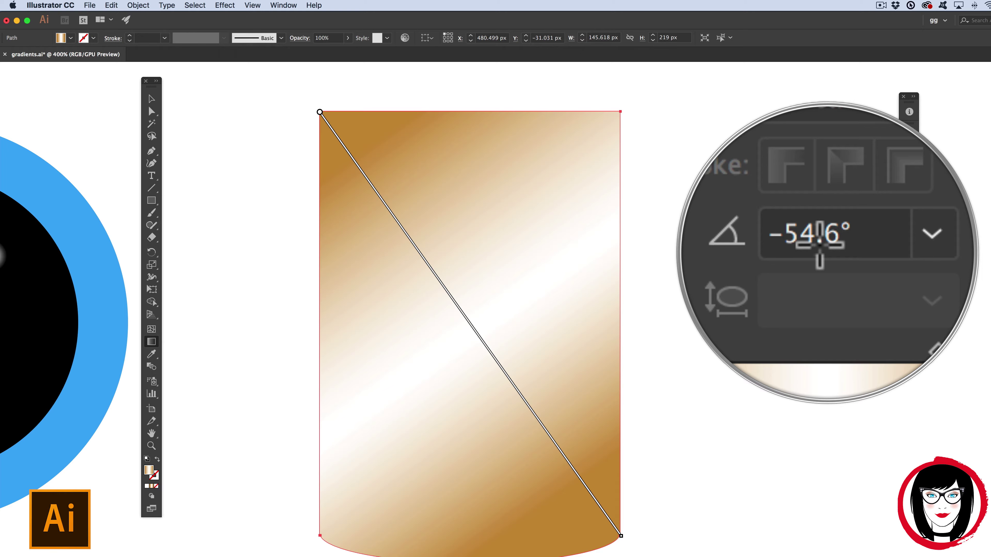
Step: Redraw the cylinder body's linear gradient in several more diagonal directions, including about -152.3° and about 27.4° past its edge
{"action": "mouse_move", "coordinate": [534, 145]}
{"action": "left_mouse_down"}
{"action": "mouse_move", "coordinate": [400, 400]}
{"action": "mouse_move", "coordinate": [420, 462]}
{"action": "left_mouse_up"}
{"action": "mouse_move", "coordinate": [376, 177]}
{"action": "left_mouse_down"}
{"action": "mouse_move", "coordinate": [433, 237]}
{"action": "mouse_move", "coordinate": [526, 413]}
{"action": "left_mouse_up"}
{"action": "mouse_move", "coordinate": [584, 263]}
{"action": "left_mouse_down"}
{"action": "mouse_move", "coordinate": [460, 297]}
{"action": "mouse_move", "coordinate": [404, 343]}
{"action": "mouse_move", "coordinate": [405, 357]}
{"action": "left_mouse_up"}
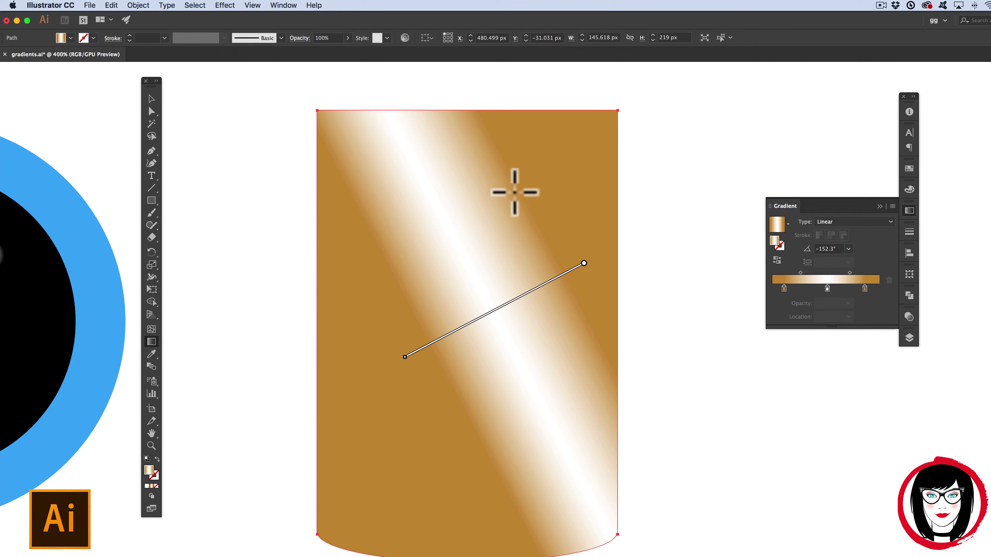
{"action": "mouse_move", "coordinate": [514, 191]}
{"action": "left_mouse_down"}
{"action": "mouse_move", "coordinate": [537, 157]}
{"action": "mouse_move", "coordinate": [672, 82]}
{"action": "mouse_move", "coordinate": [724, 67]}
{"action": "left_mouse_up"}
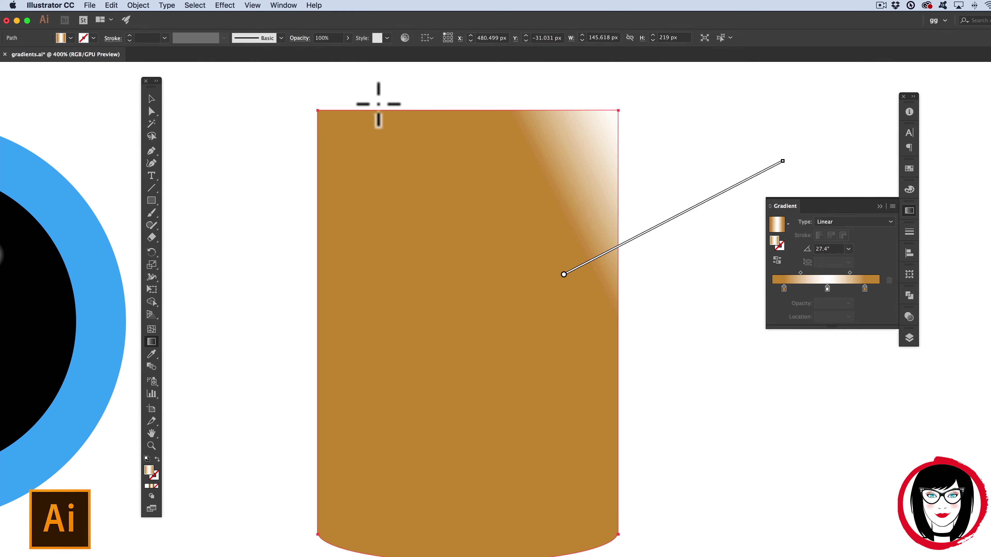
Step: Redraw the cylinder body's gradient constrained straight down at -90° and straight across its full width at 0°
{"action": "left_click_drag", "start_coordinate": [459, 111], "coordinate": [455, 548]}
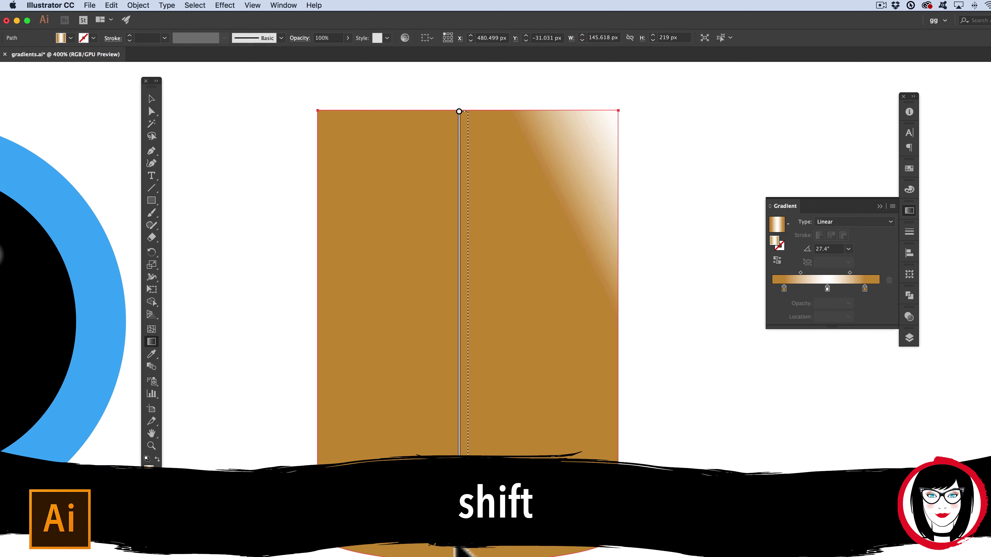
{"action": "left_click_drag", "start_coordinate": [456, 548], "coordinate": [456, 550]}
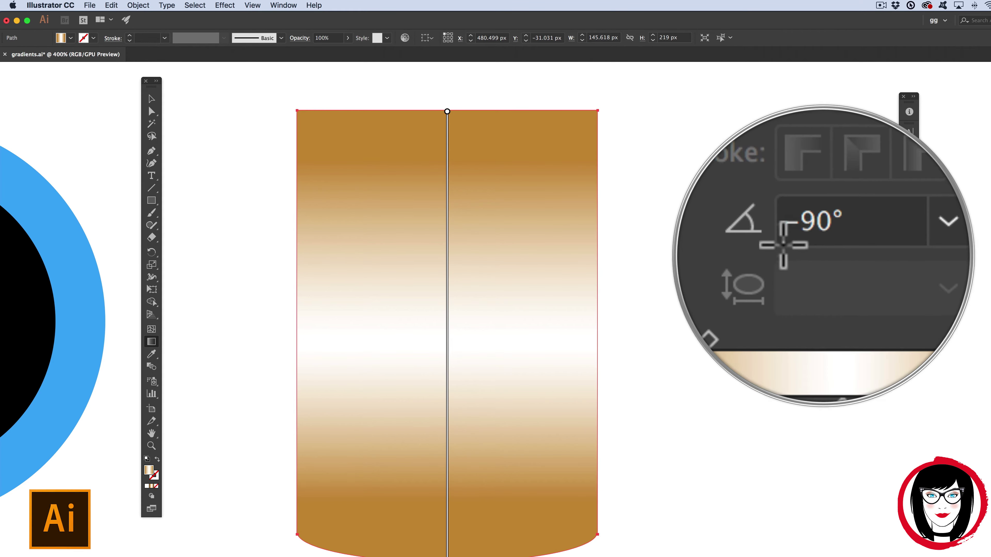
{"action": "left_click_drag", "start_coordinate": [297, 317], "coordinate": [595, 317]}
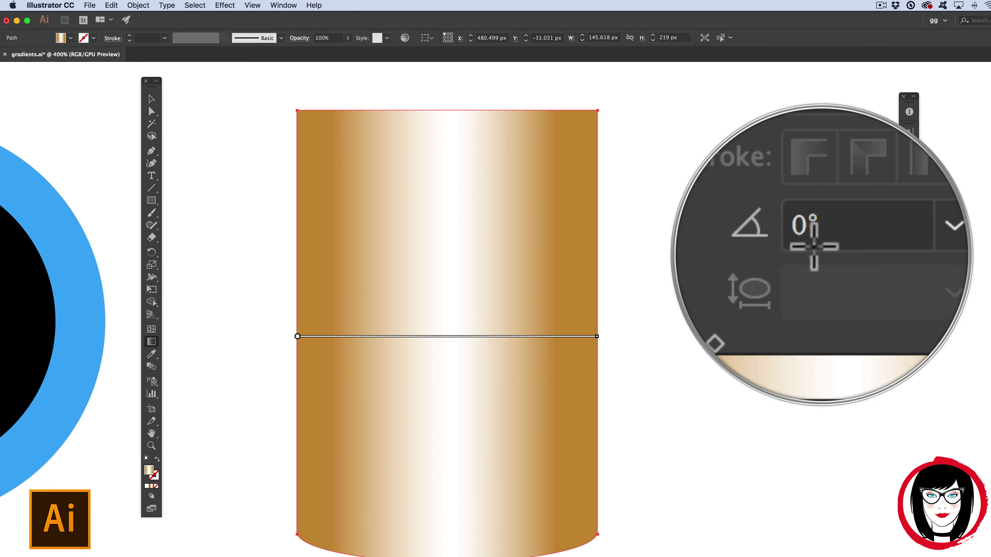
{"action": "left_click_drag", "start_coordinate": [302, 116], "coordinate": [507, 468]}
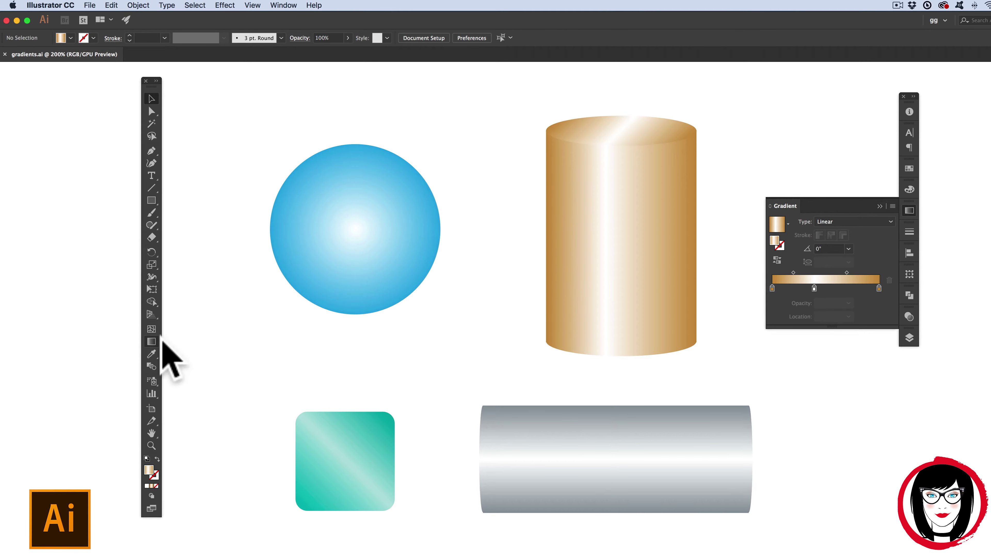
{"action": "left_click", "coordinate": [817, 209]}
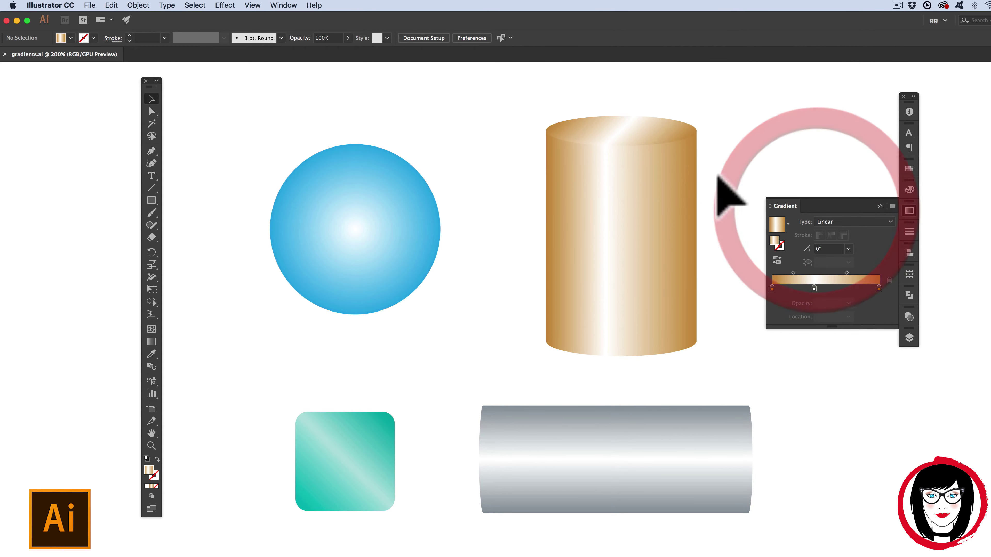
{"action": "left_click", "coordinate": [152, 341]}
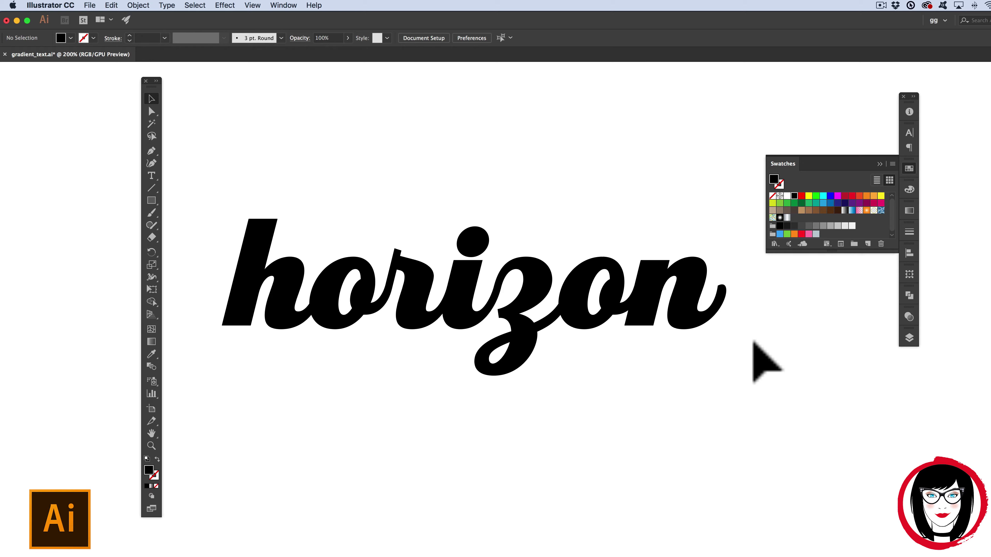
Step: Try to fill the live "horizon" text with a saved gradient swatch
{"action": "left_click", "coordinate": [624, 310]}
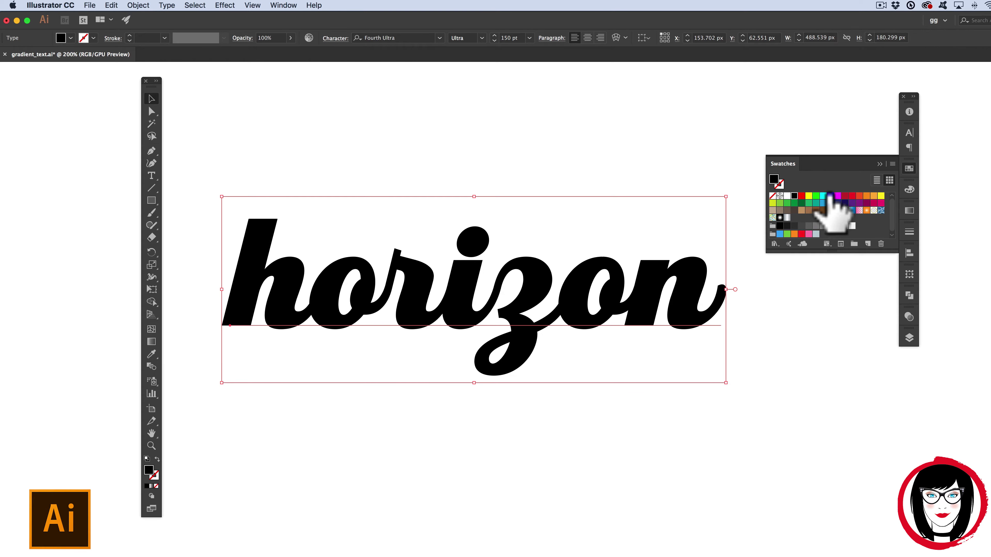
{"action": "mouse_move", "coordinate": [786, 218]}
{"action": "left_mouse_down"}
{"action": "mouse_move", "coordinate": [685, 271]}
{"action": "mouse_move", "coordinate": [384, 331]}
{"action": "mouse_move", "coordinate": [630, 305]}
{"action": "mouse_move", "coordinate": [800, 239]}
{"action": "mouse_move", "coordinate": [774, 205]}
{"action": "left_mouse_up"}
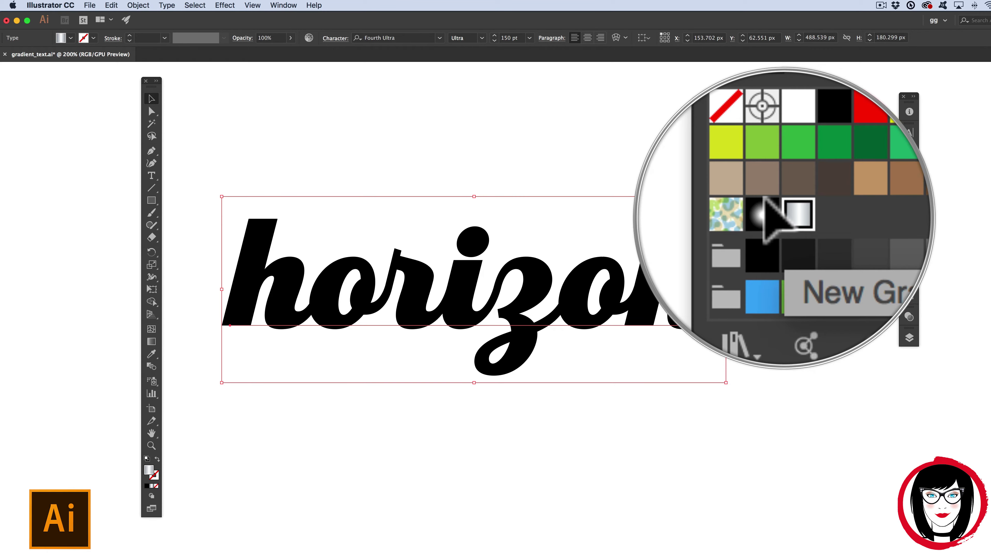
{"action": "left_click_drag", "start_coordinate": [779, 213], "coordinate": [144, 490]}
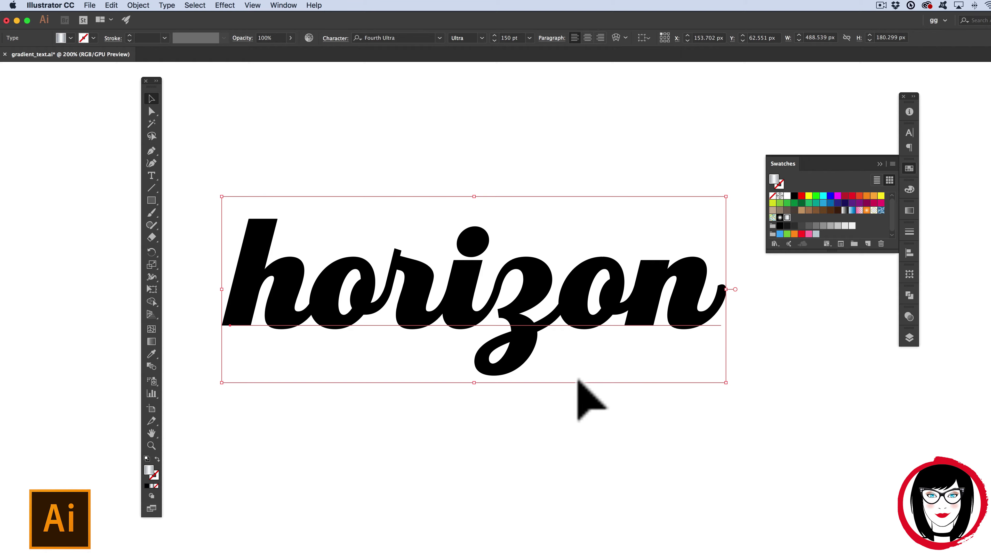
Step: Convert the "horizon" text to outlines and switch the document to outline view
{"action": "left_click", "coordinate": [168, 5]}
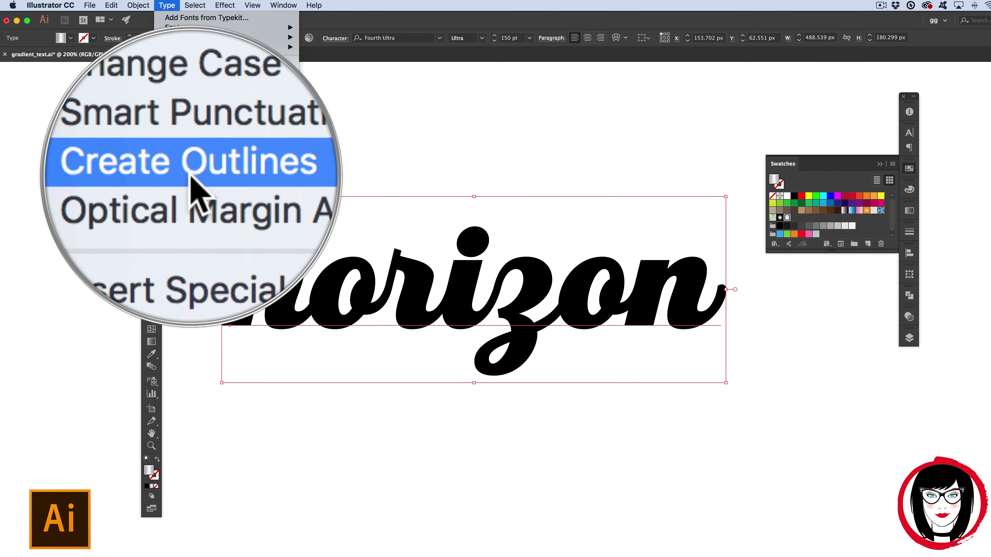
{"action": "left_click", "coordinate": [190, 174]}
{"action": "key", "text": "super+y"}
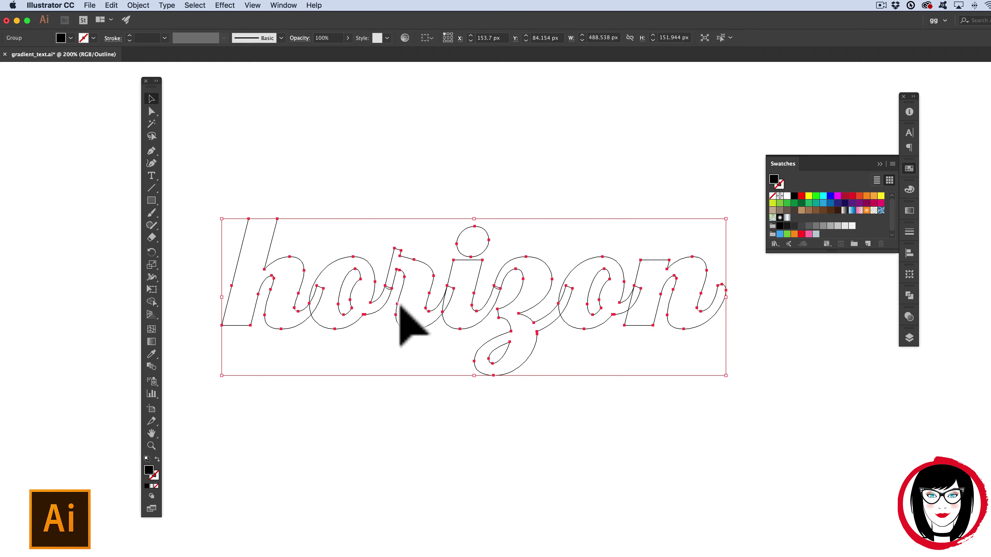
Step: Unite the overlapping "horizon" letter outlines with the Pathfinder Unite shape mode
{"action": "left_click", "coordinate": [903, 338]}
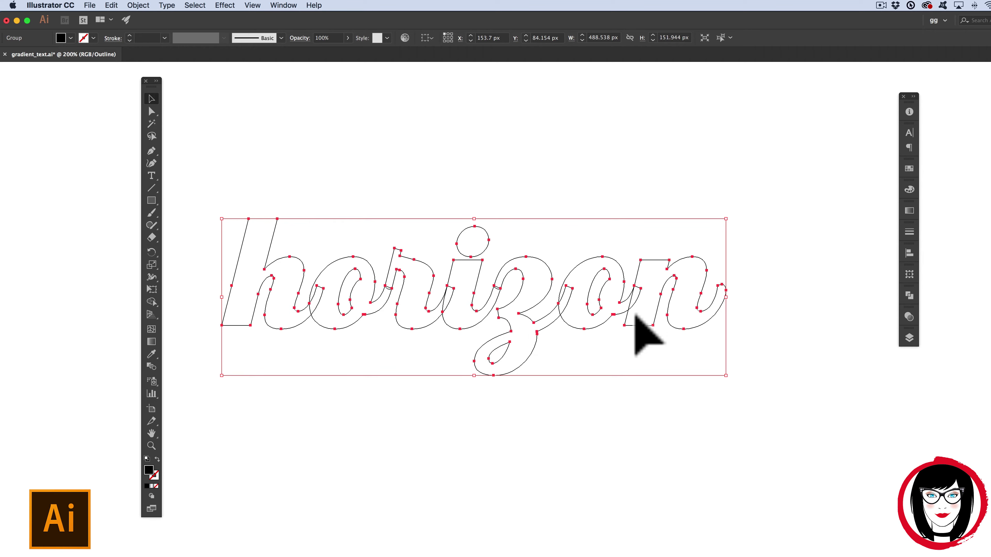
{"action": "left_click", "coordinate": [908, 294]}
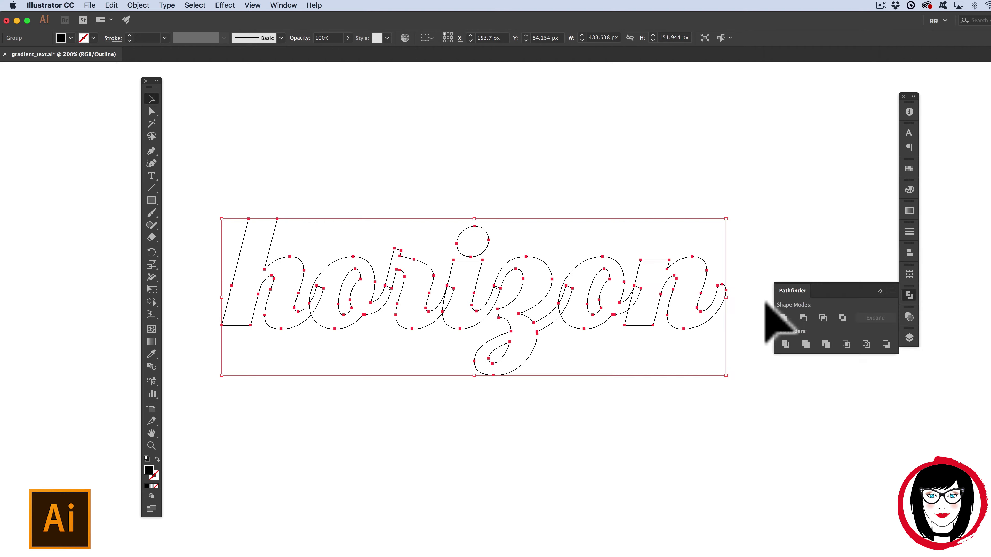
{"action": "left_click", "coordinate": [783, 318]}
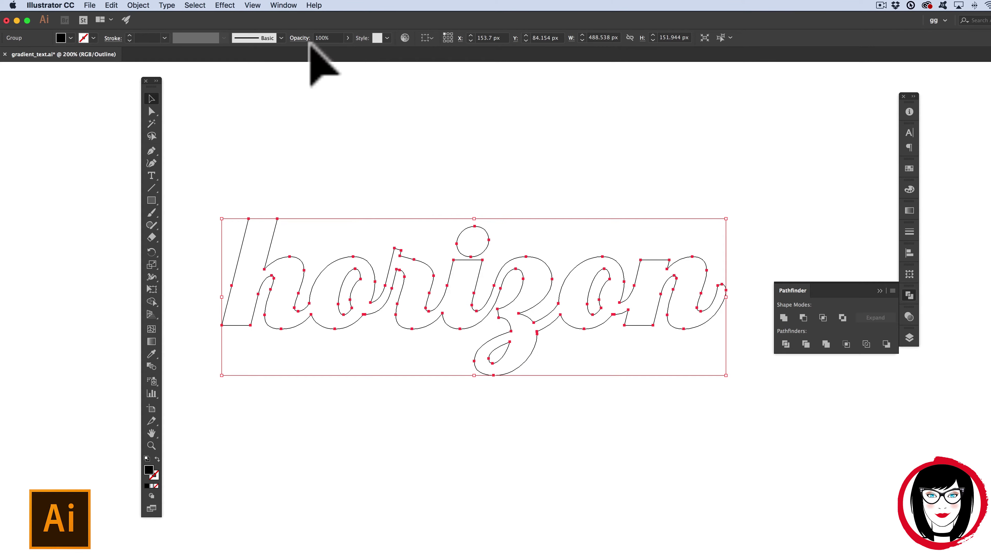
{"action": "left_click", "coordinate": [284, 5]}
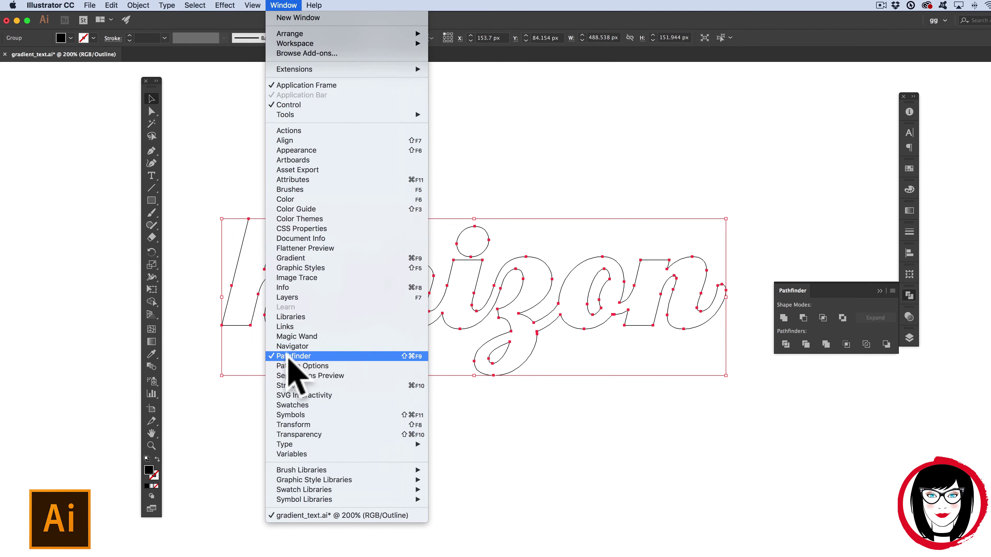
{"action": "left_click", "coordinate": [288, 356]}
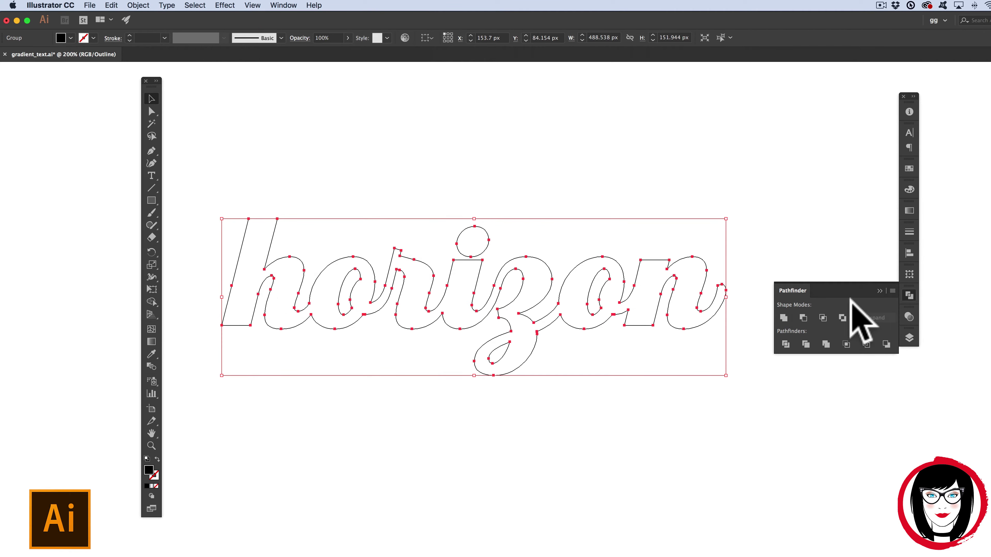
{"action": "left_click", "coordinate": [783, 317]}
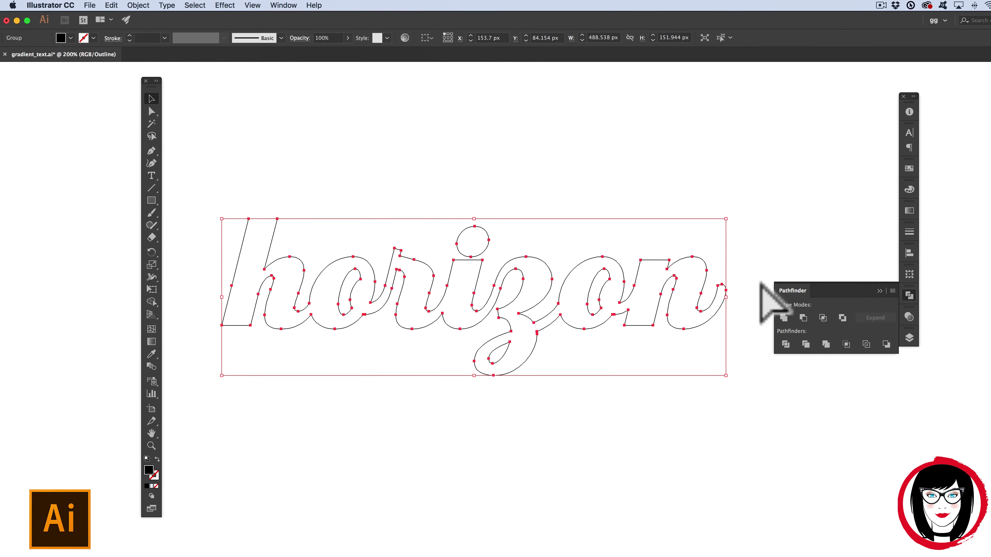
Step: Toggle between outline and filled views of the united "horizon" lettering, ending in GPU Preview
{"action": "key", "text": "super+y"}
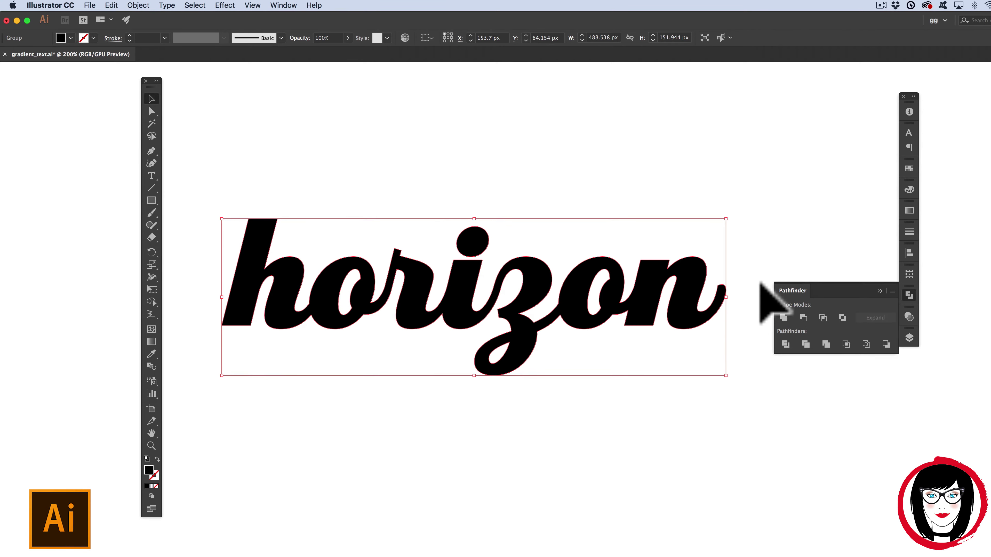
{"action": "key", "text": "super+y"}
{"action": "left_click", "coordinate": [252, 5]}
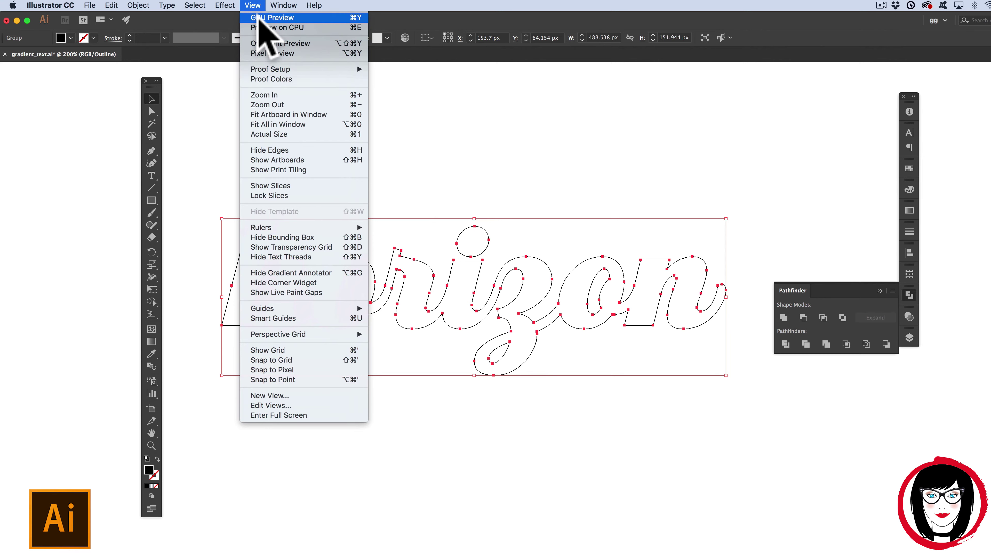
{"action": "left_click", "coordinate": [258, 19]}
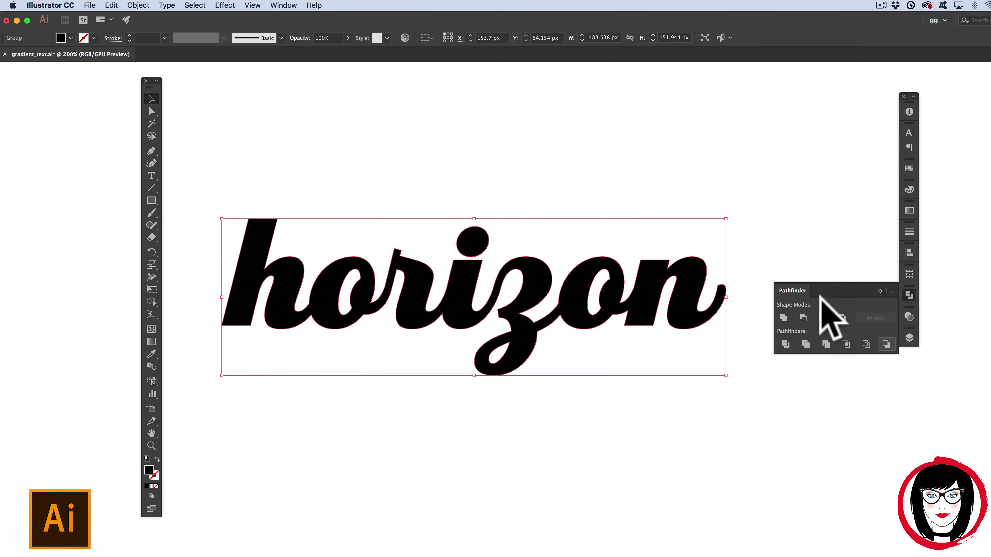
Step: Fill the "horizon" lettering with the saved silver linear gradient swatch and set the gradient angle to 90°
{"action": "left_click", "coordinate": [793, 291]}
{"action": "left_click", "coordinate": [908, 168]}
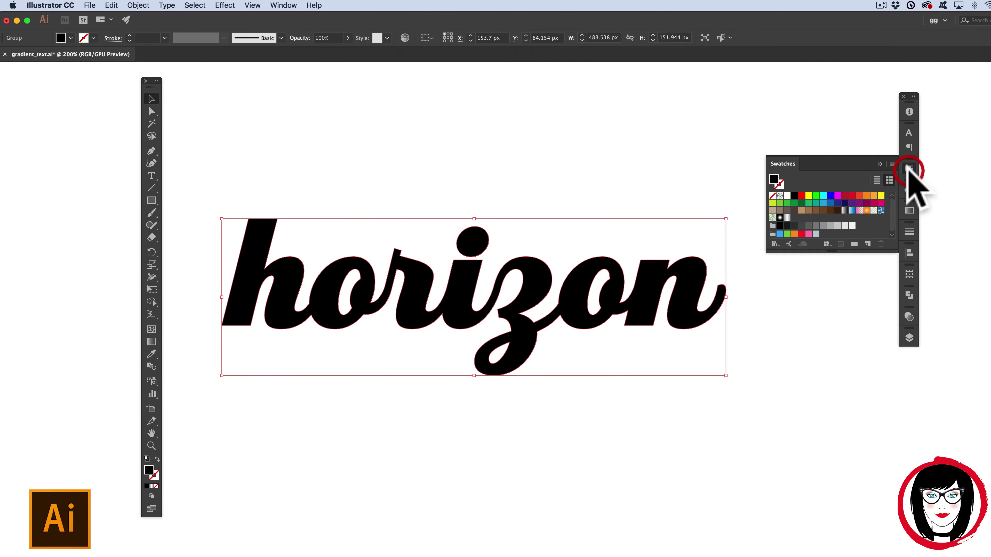
{"action": "left_click", "coordinate": [786, 217]}
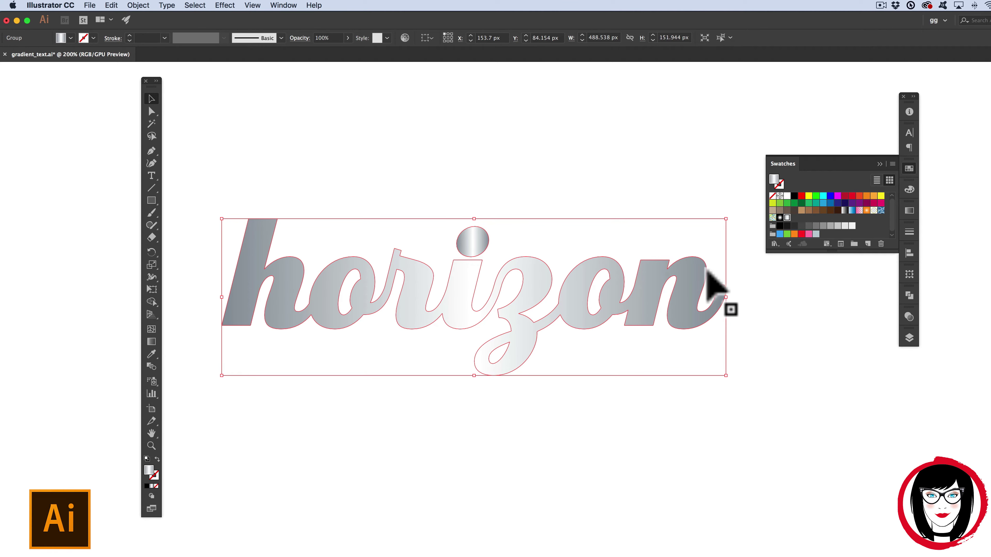
{"action": "left_click", "coordinate": [909, 210]}
{"action": "left_click", "coordinate": [806, 248]}
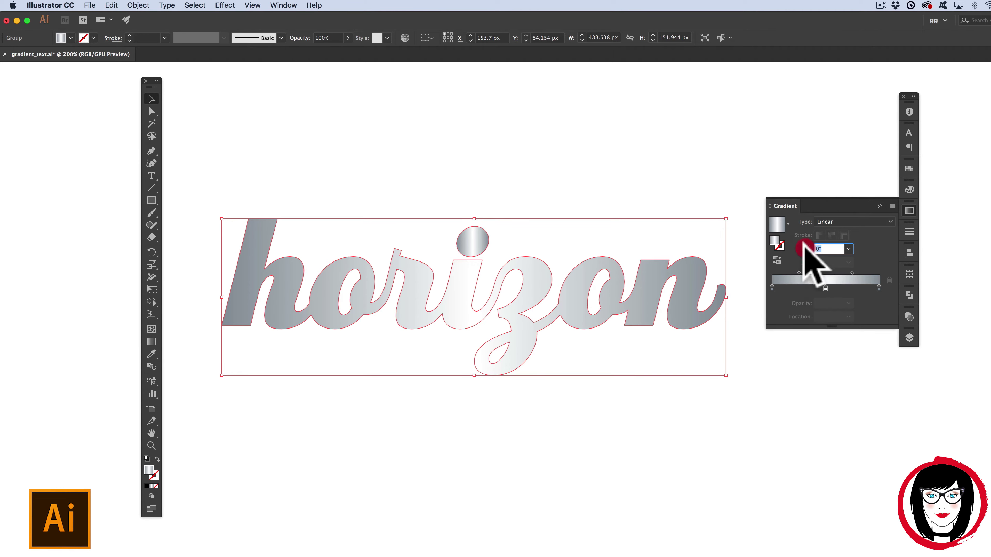
{"action": "type", "text": "90"}
{"action": "key", "text": "Return"}
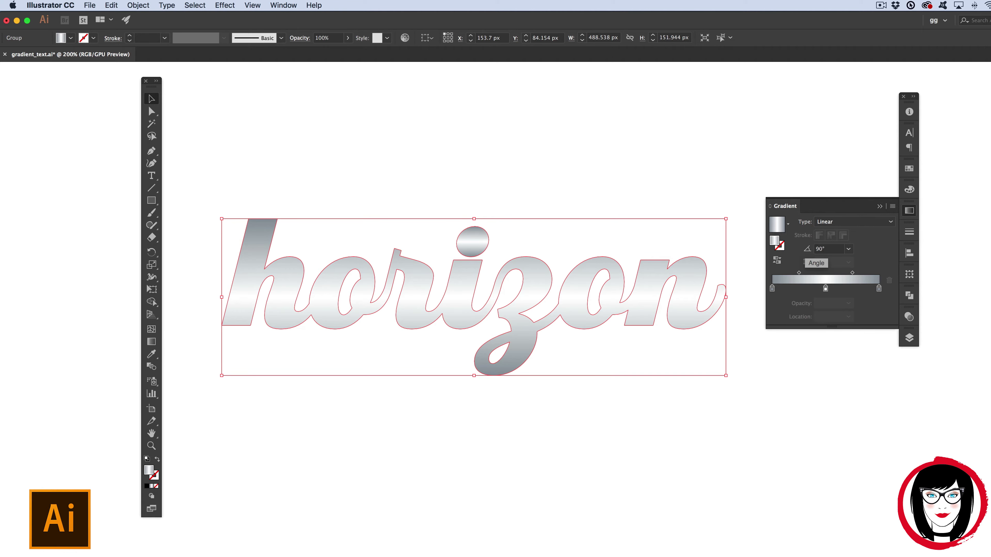
{"action": "left_click", "coordinate": [878, 288]}
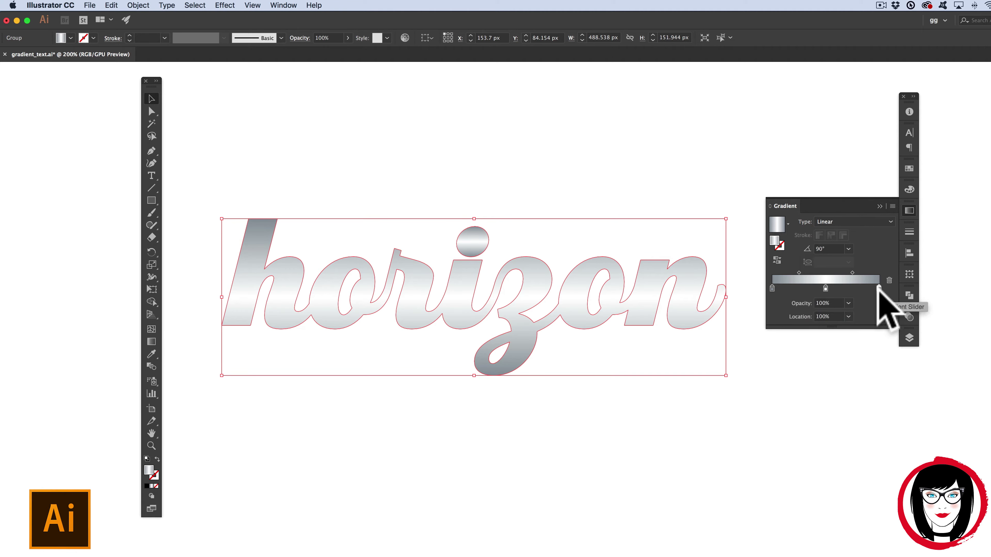
{"action": "double_click", "coordinate": [878, 288]}
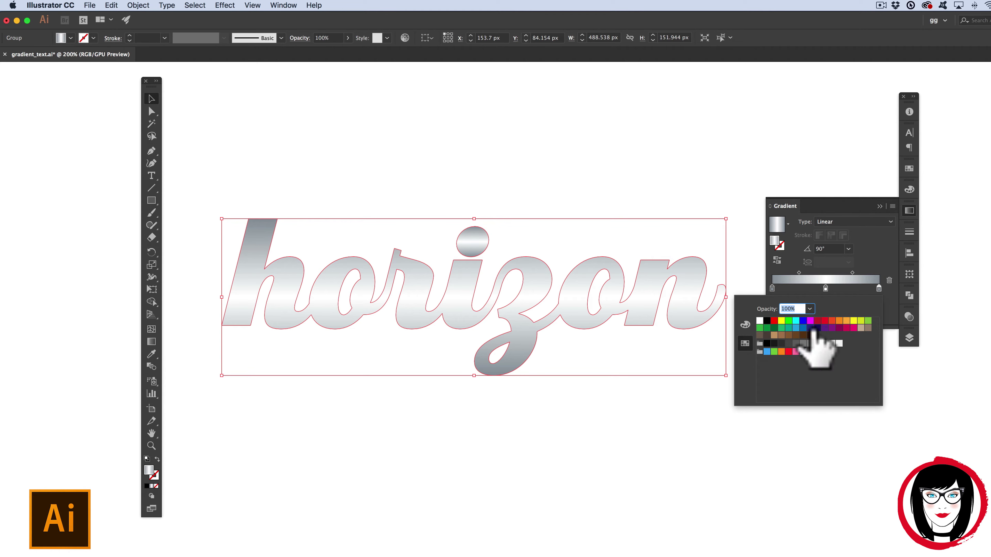
{"action": "left_click", "coordinate": [733, 357]}
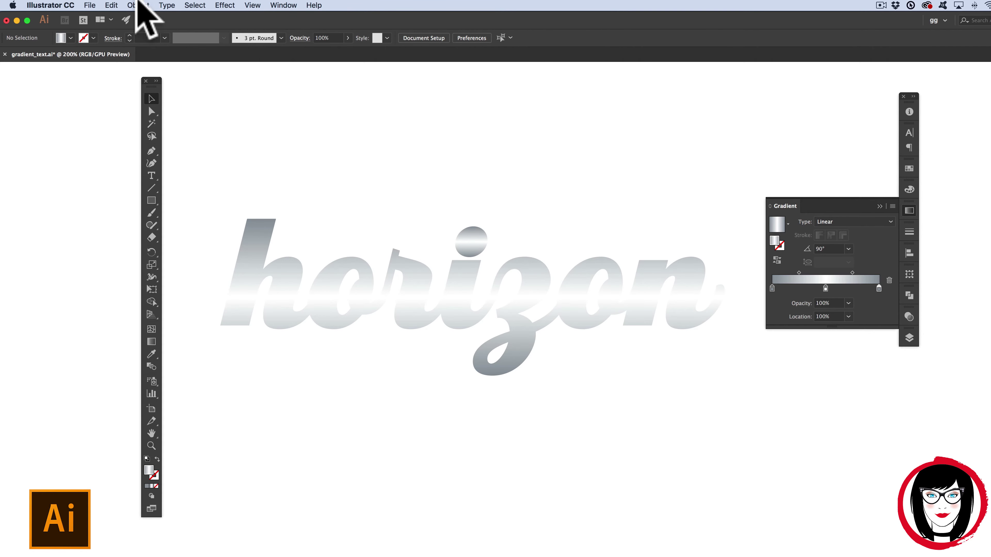
Step: Open the Metal swatch library and place it directly beneath the gradient settings
{"action": "left_click", "coordinate": [281, 5]}
{"action": "mouse_move", "coordinate": [398, 489]}
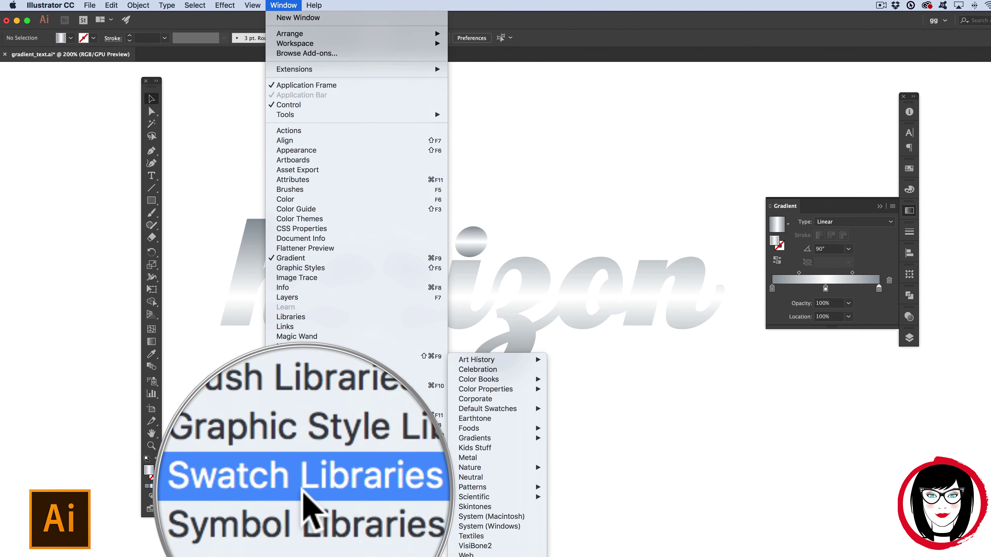
{"action": "left_click", "coordinate": [468, 457]}
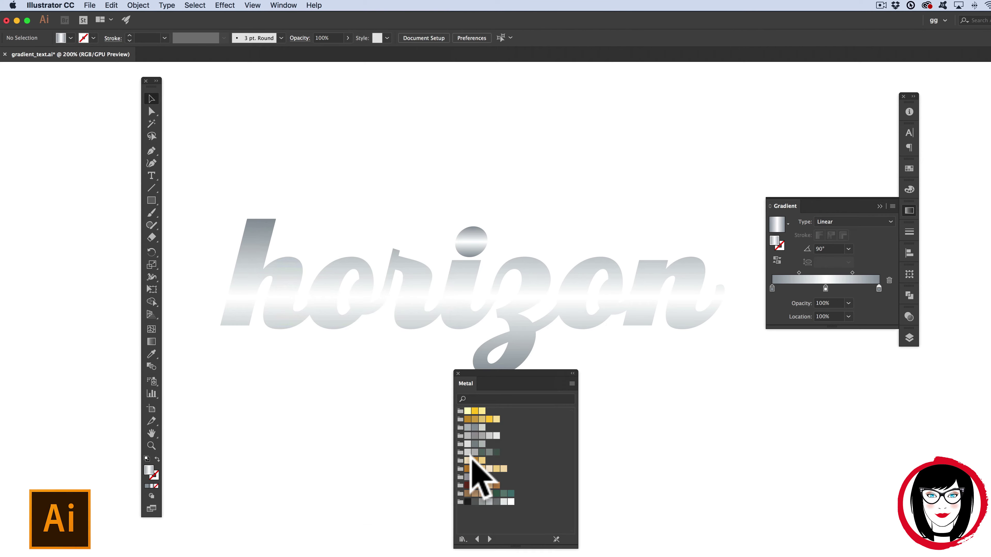
{"action": "left_click_drag", "start_coordinate": [508, 387], "coordinate": [813, 322]}
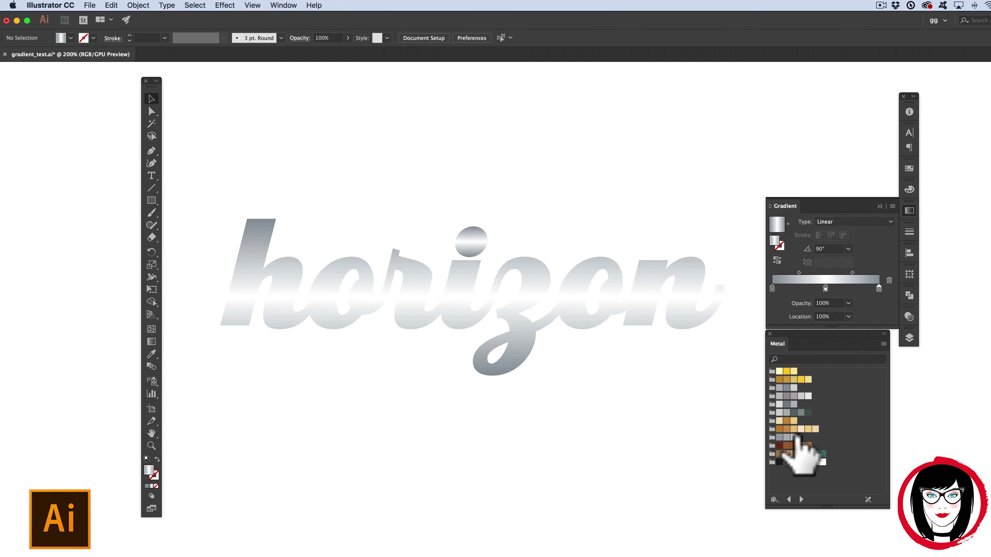
Step: Recolor the end stop at 100% of the lettering's gradient with a golden-brown swatch from the Metal library
{"action": "left_click", "coordinate": [667, 294]}
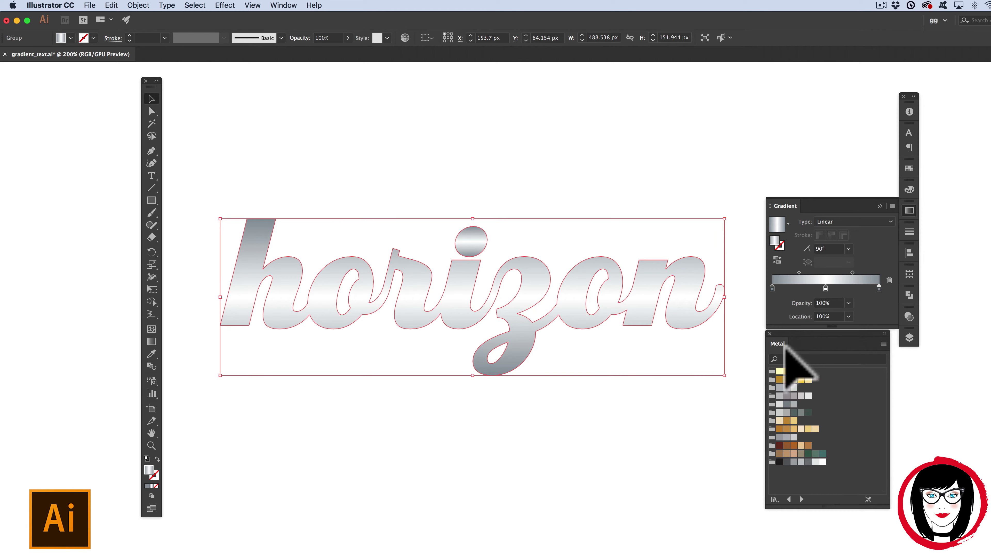
{"action": "double_click", "coordinate": [879, 288]}
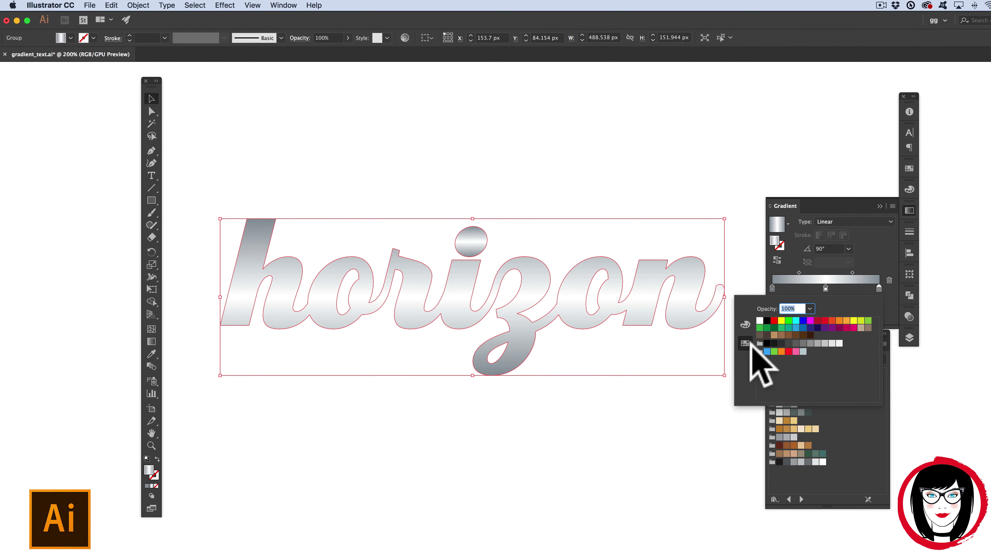
{"action": "left_click", "coordinate": [827, 485]}
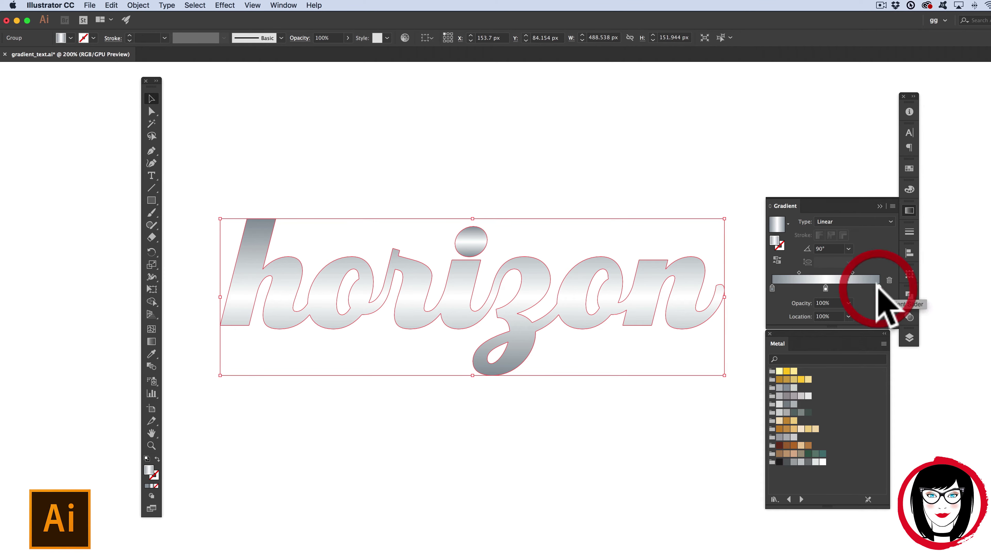
{"action": "left_click_drag", "start_coordinate": [786, 421], "coordinate": [878, 285]}
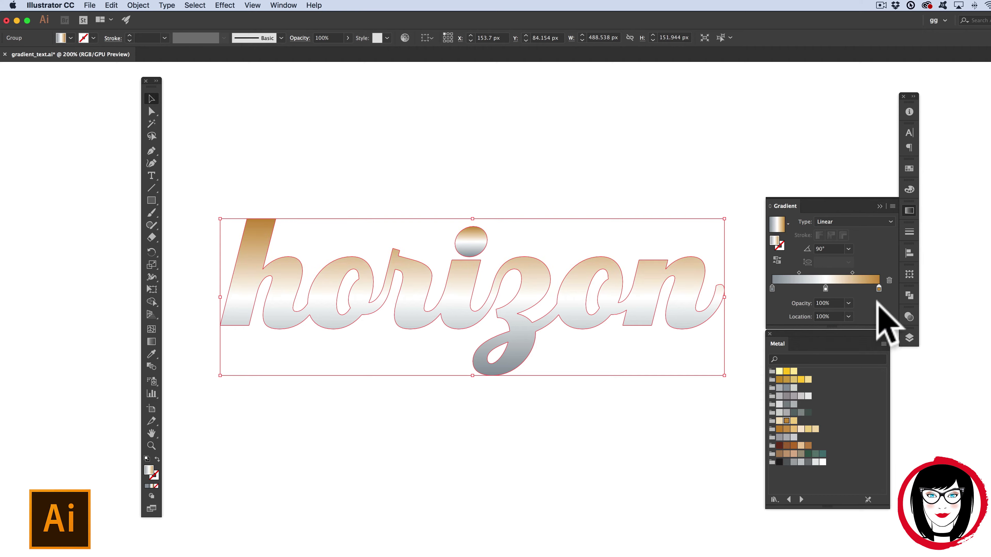
{"action": "left_click", "coordinate": [673, 439]}
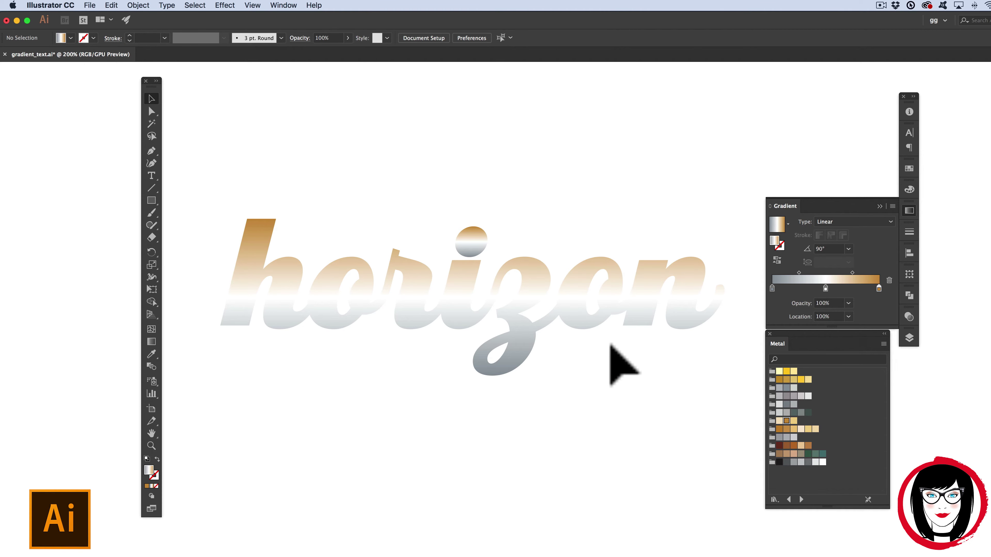
Step: Give the "horizon" lettering a stroke in the same golden-brown Metal swatch and deselect it
{"action": "left_click", "coordinate": [505, 331]}
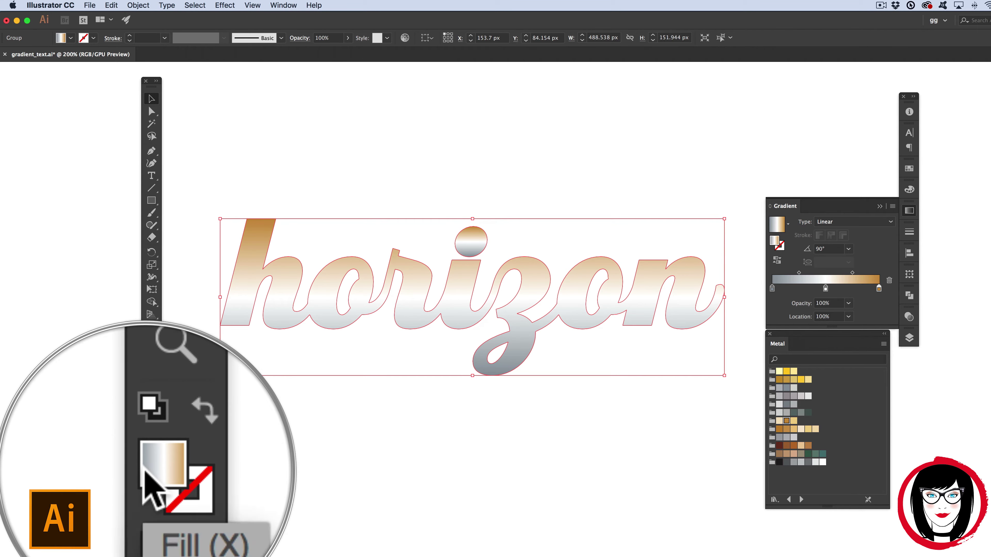
{"action": "key", "text": "x"}
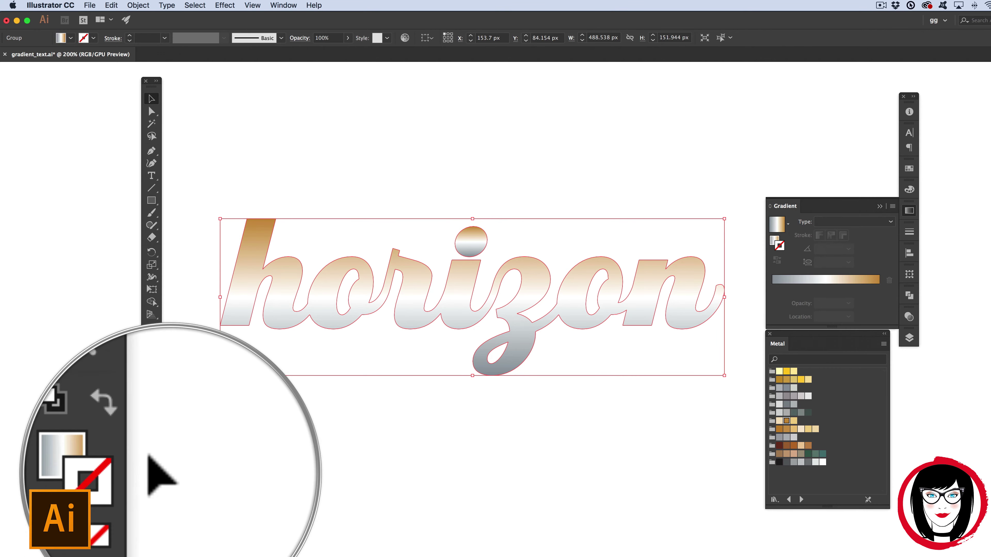
{"action": "left_click", "coordinate": [158, 474]}
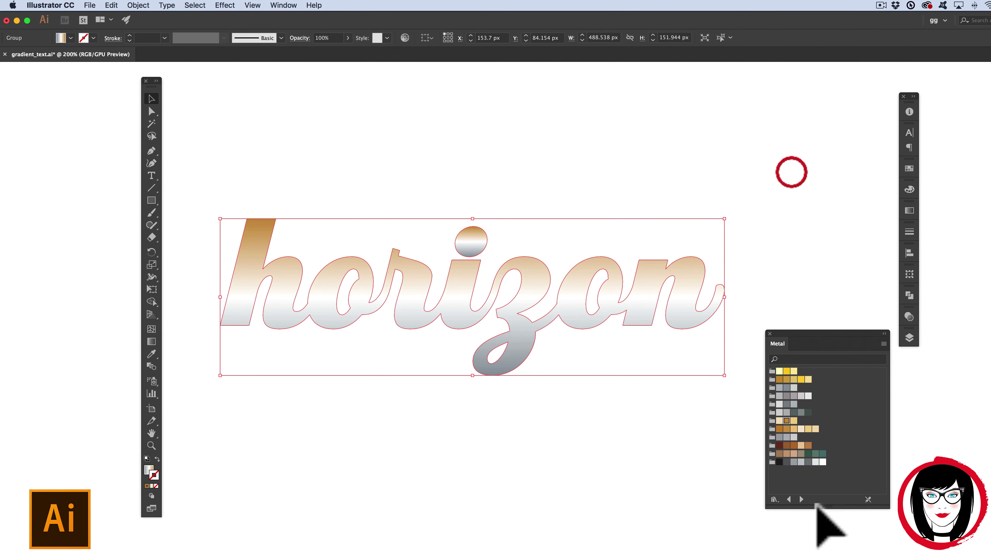
{"action": "left_click", "coordinate": [786, 420]}
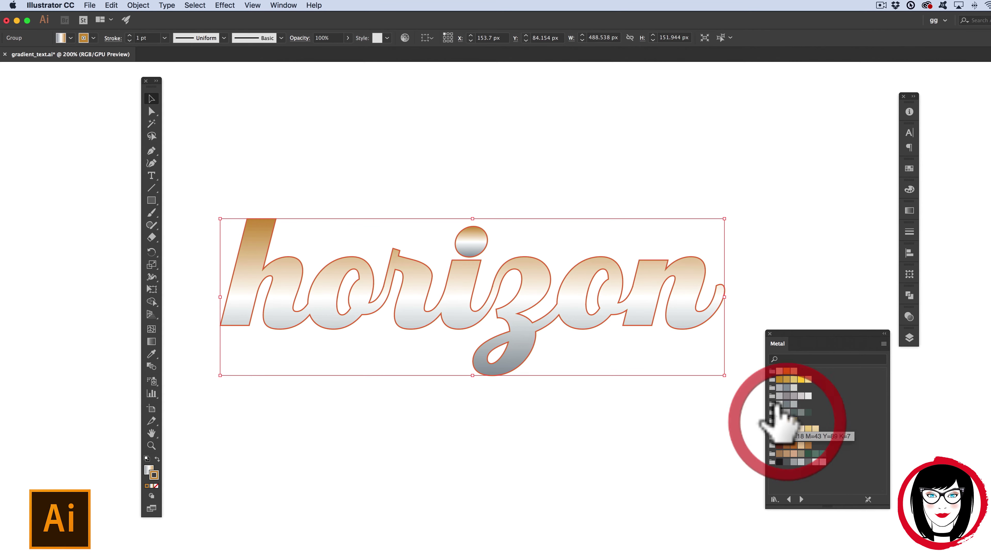
{"action": "left_click", "coordinate": [194, 324]}
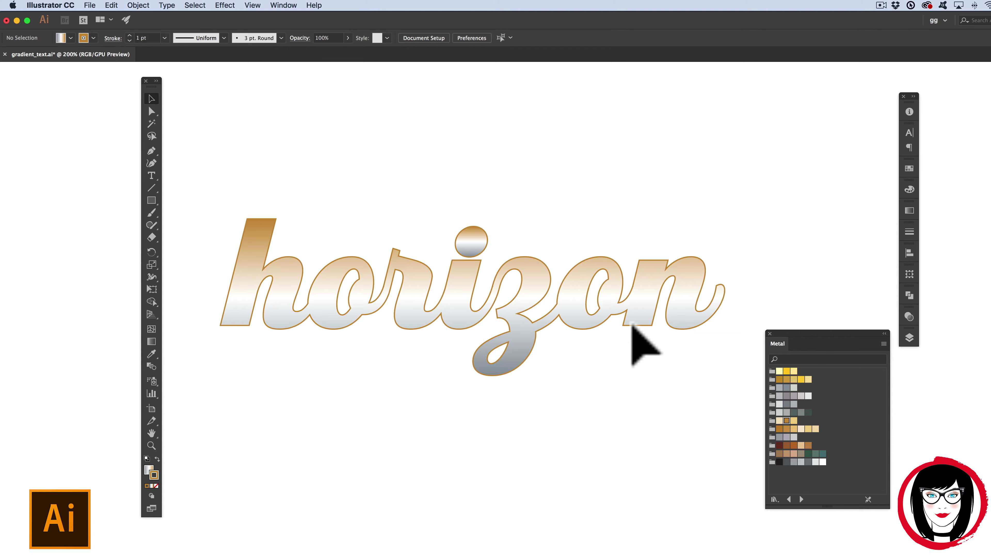
Step: Remove the stroke from the "horizon" lettering and reapply the golden-brown Metal swatch to it
{"action": "left_click", "coordinate": [614, 317]}
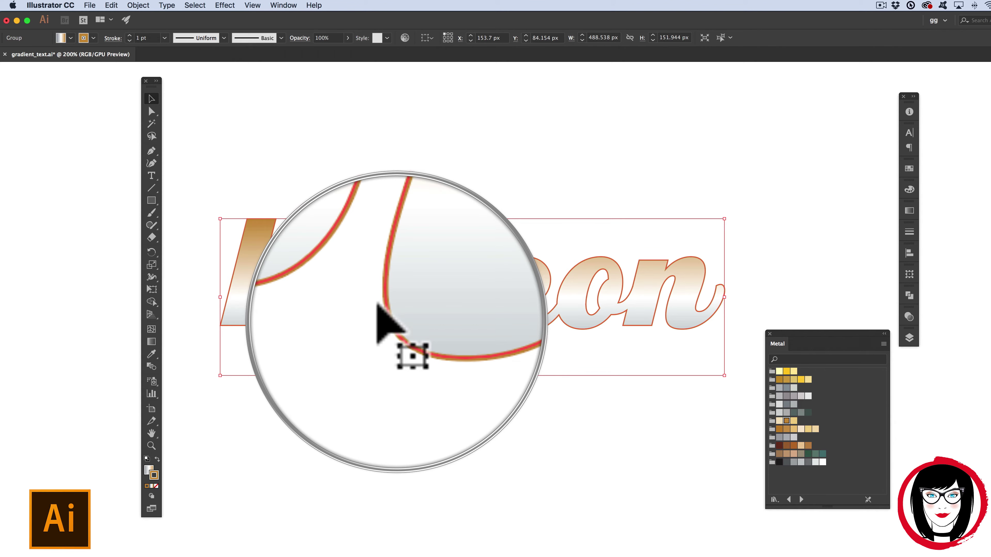
{"action": "key", "text": "slash"}
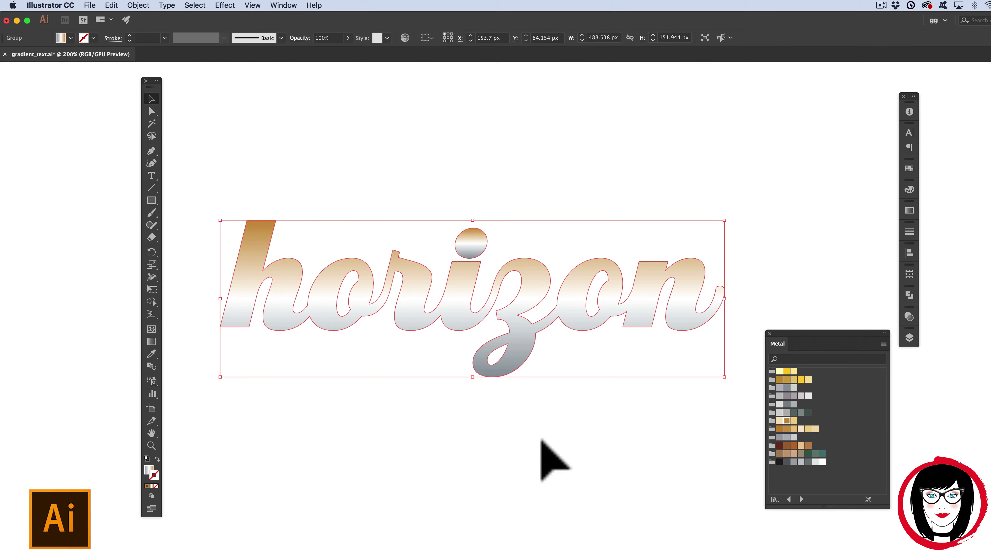
{"action": "left_click", "coordinate": [786, 421]}
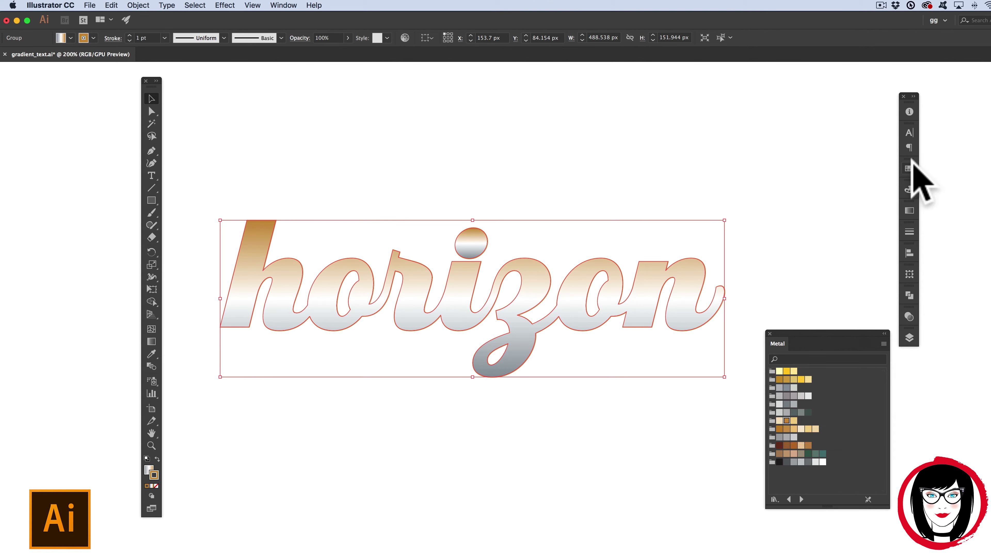
Step: Set the lettering's stroke weight to 2 pt with a round cap and round corners
{"action": "left_click", "coordinate": [909, 232]}
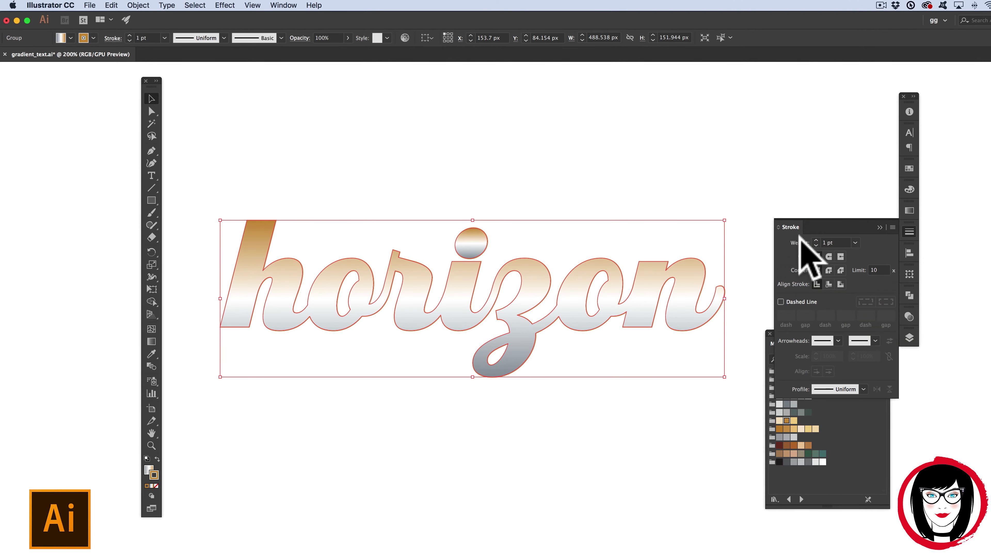
{"action": "left_click", "coordinate": [815, 240]}
{"action": "left_click", "coordinate": [828, 257]}
{"action": "left_click", "coordinate": [827, 269]}
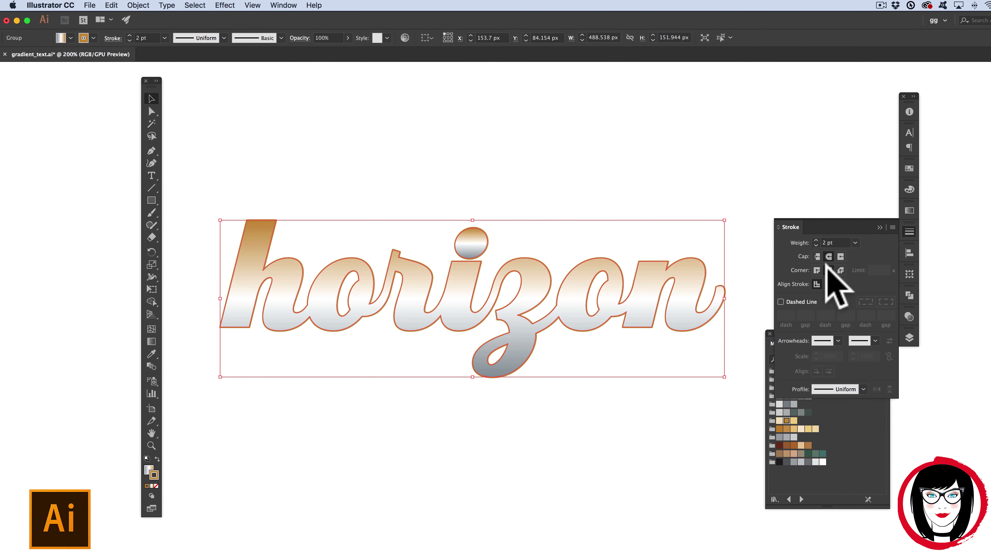
{"action": "left_click", "coordinate": [627, 178]}
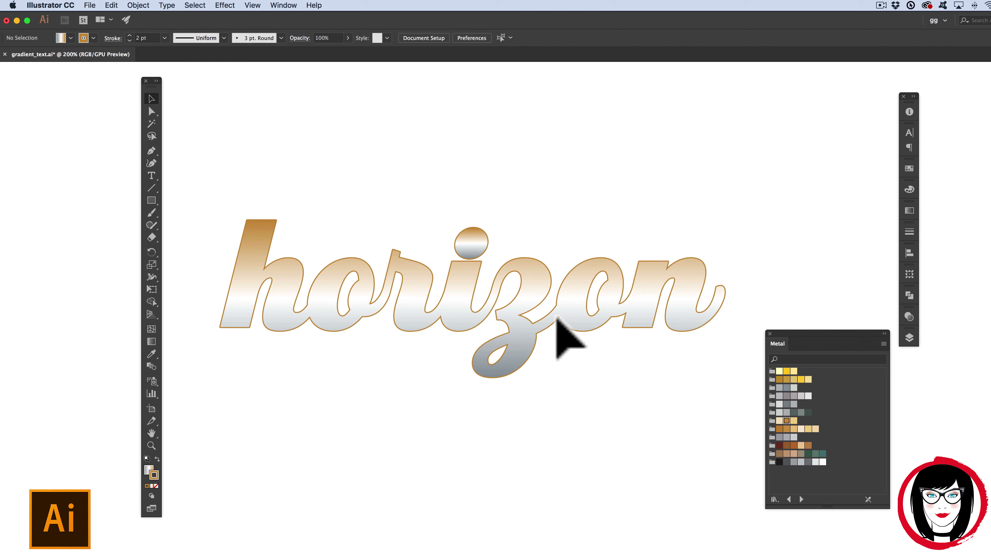
Step: Make the "horizon" letter shapes one compound path so a single gradient spans the whole word
{"action": "left_click", "coordinate": [519, 276]}
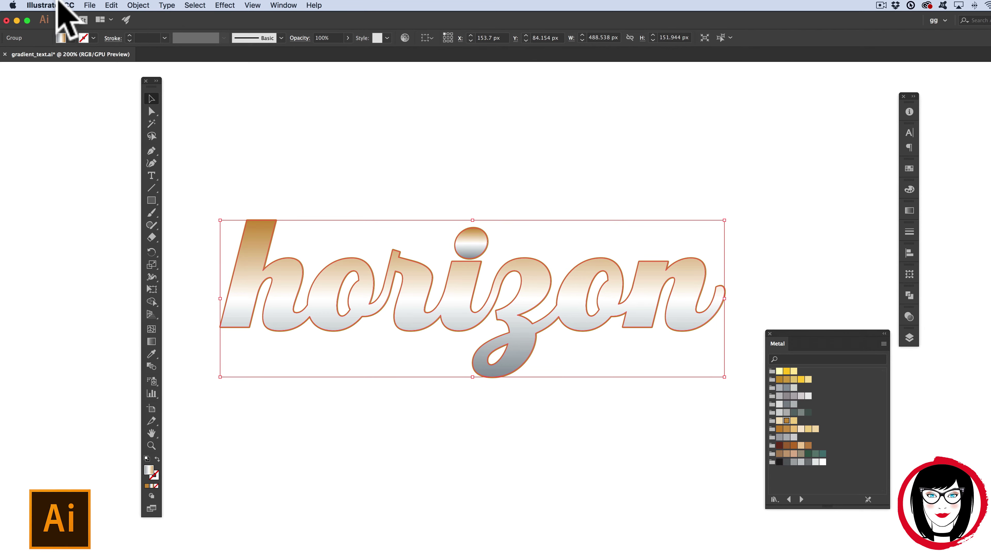
{"action": "left_click", "coordinate": [137, 5]}
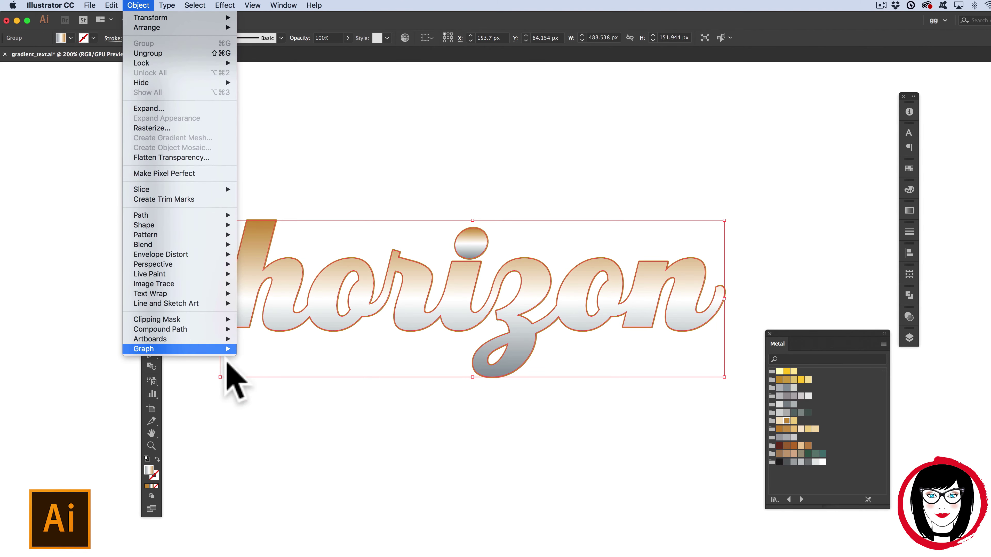
{"action": "mouse_move", "coordinate": [186, 327]}
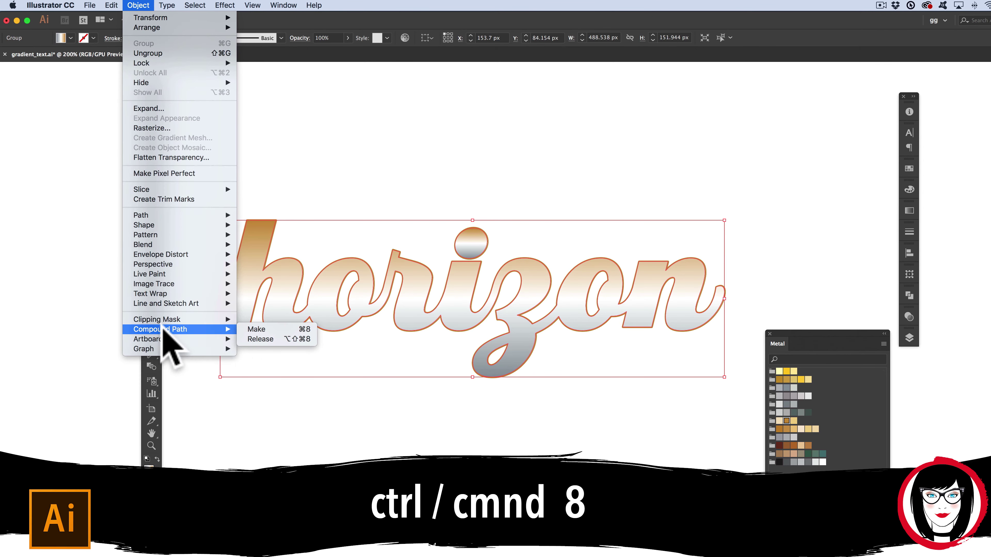
{"action": "left_click", "coordinate": [272, 329]}
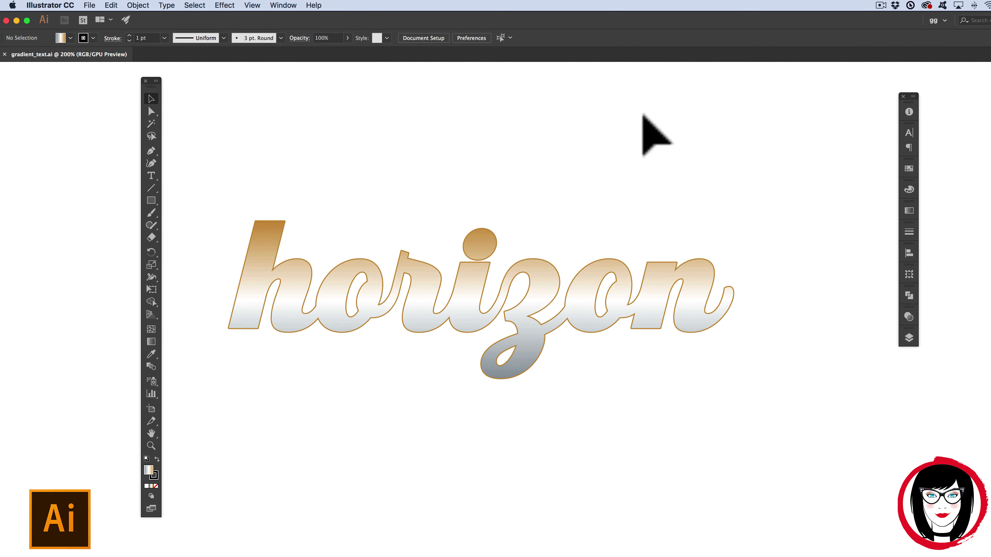
Step: Open the Brights gradient swatch library and fill the "horizon" lettering with its orange-yellow gradient
{"action": "left_click", "coordinate": [291, 7]}
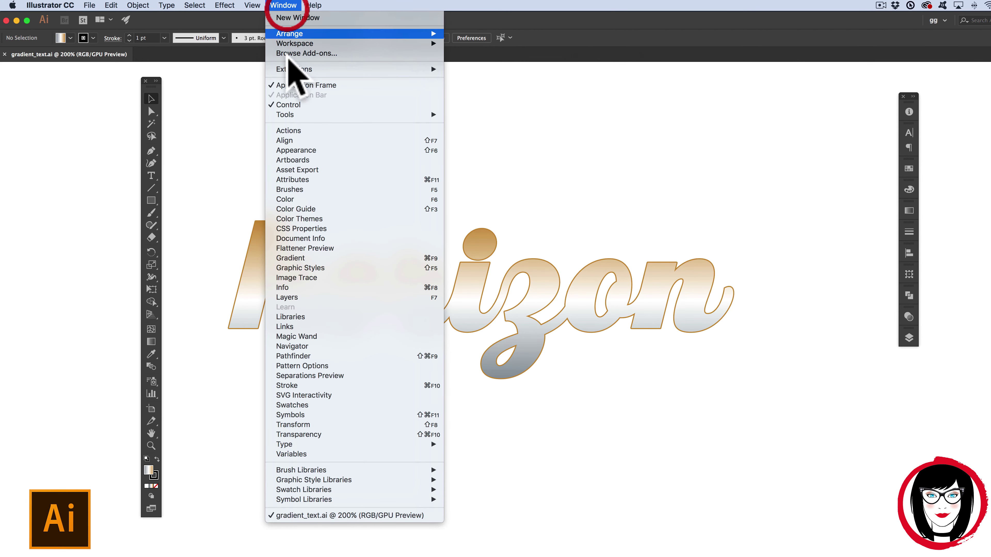
{"action": "mouse_move", "coordinate": [357, 488]}
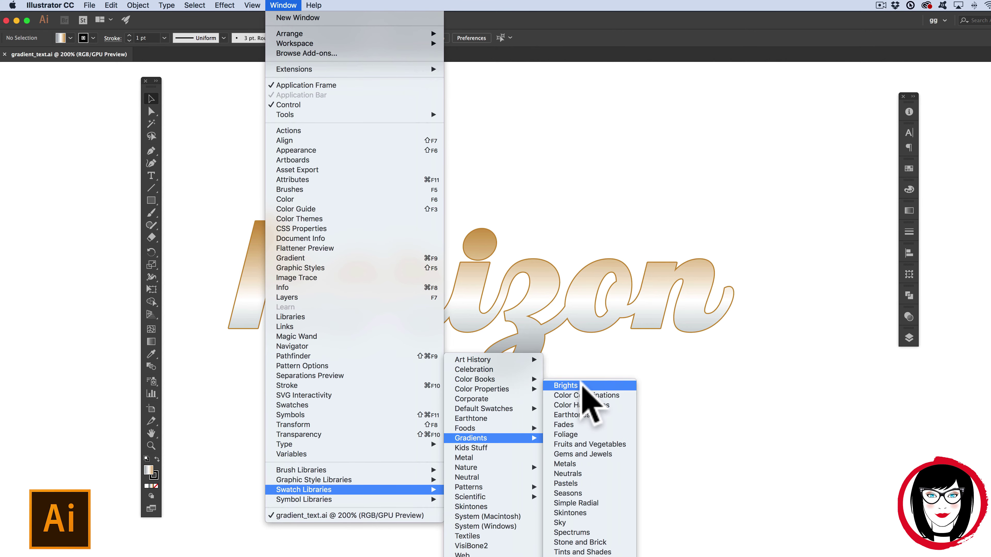
{"action": "left_click", "coordinate": [588, 381]}
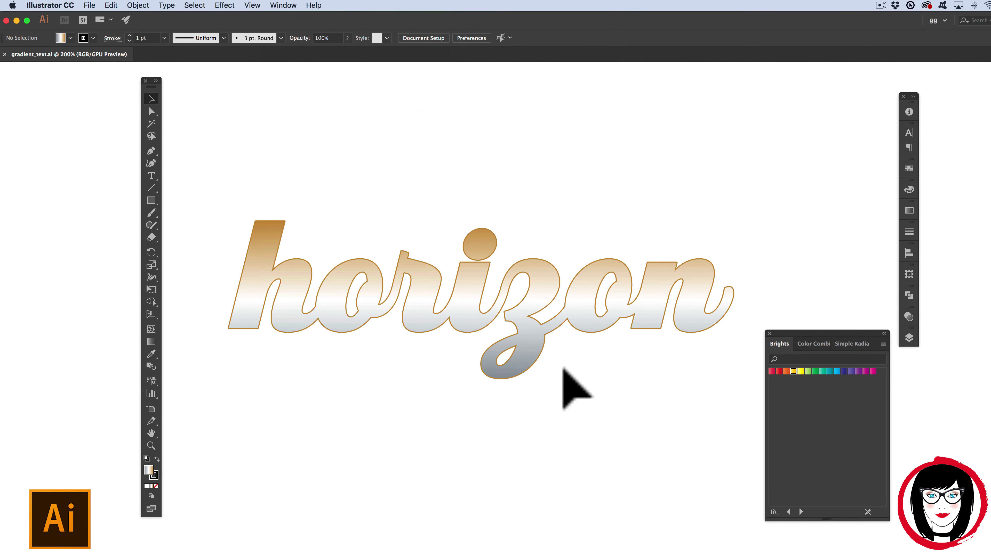
{"action": "left_click", "coordinate": [588, 314]}
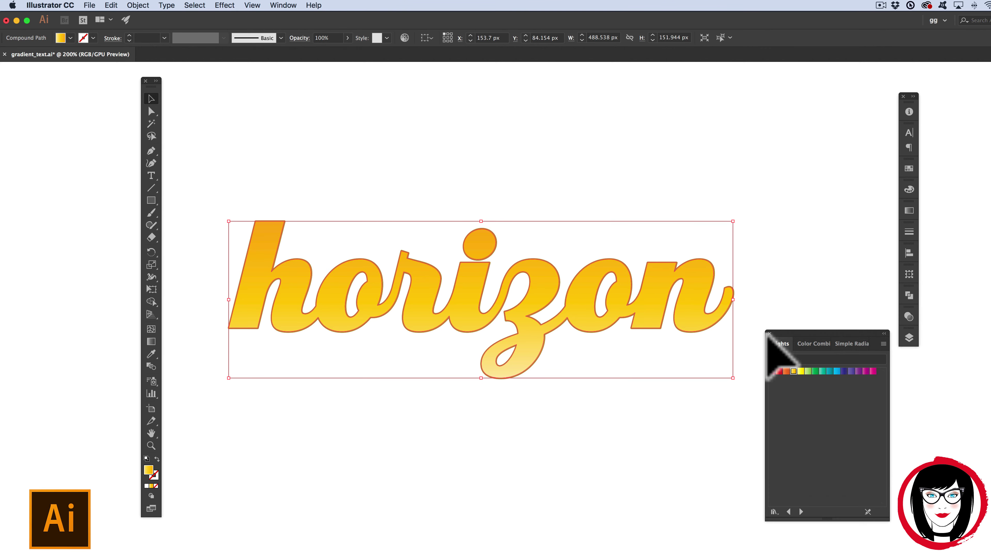
Step: Fill the "horizon" lettering with the red, orange and yellow gradient from the Color Combinations gradient library
{"action": "left_click", "coordinate": [283, 5]}
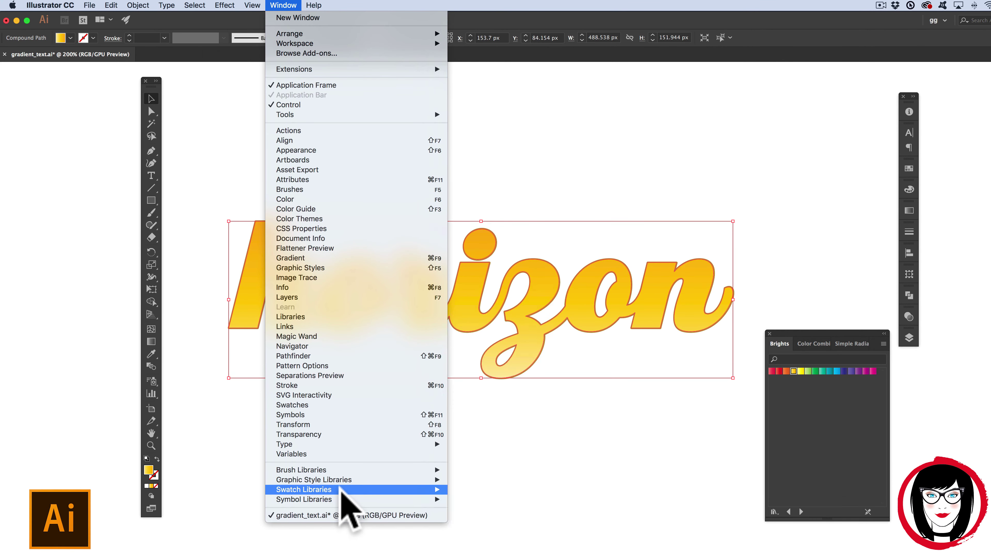
{"action": "mouse_move", "coordinate": [351, 490]}
{"action": "mouse_move", "coordinate": [477, 436]}
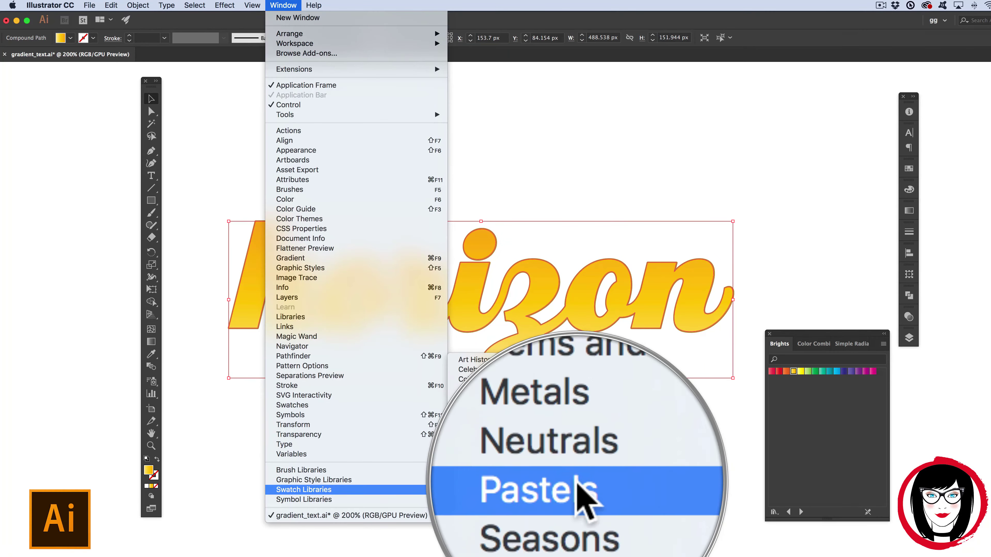
{"action": "left_click", "coordinate": [575, 527]}
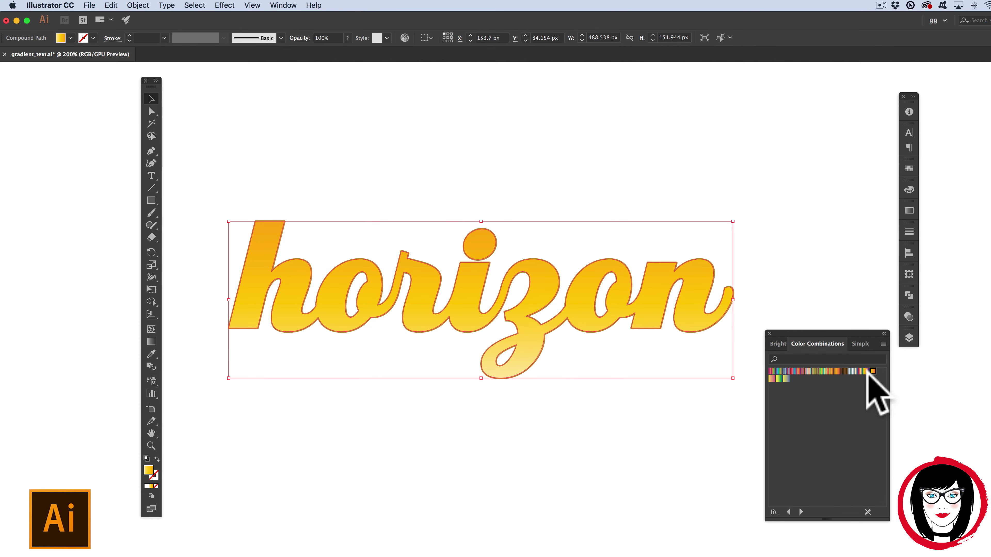
{"action": "left_click", "coordinate": [861, 370]}
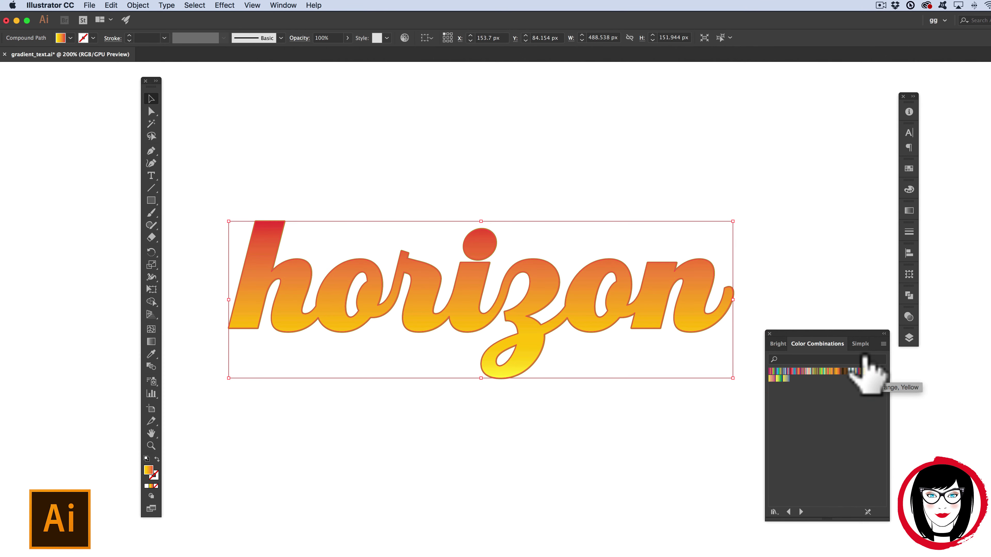
Step: Fill the "horizon" lettering with the yellow radial gradient from the Simple Radial library
{"action": "left_click", "coordinate": [858, 344]}
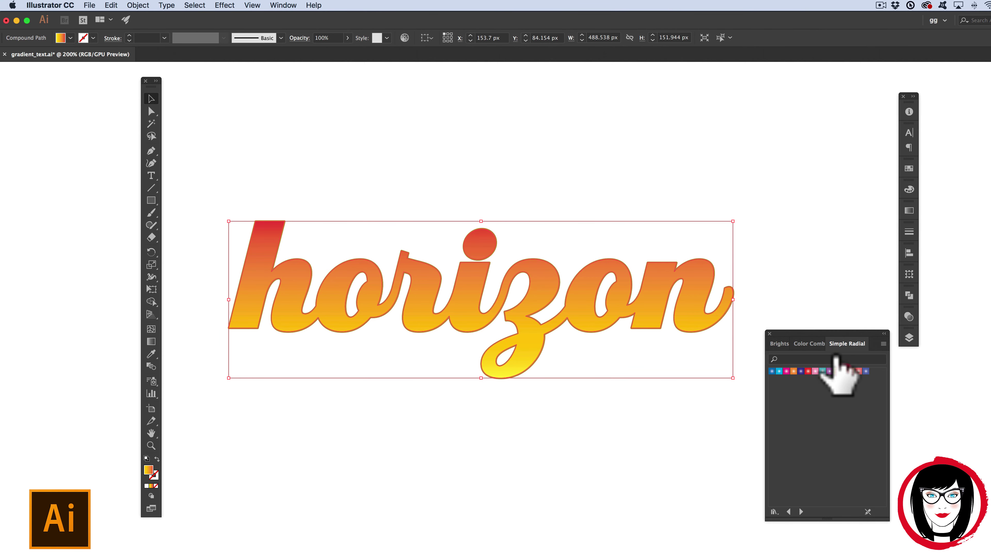
{"action": "left_click", "coordinate": [836, 370]}
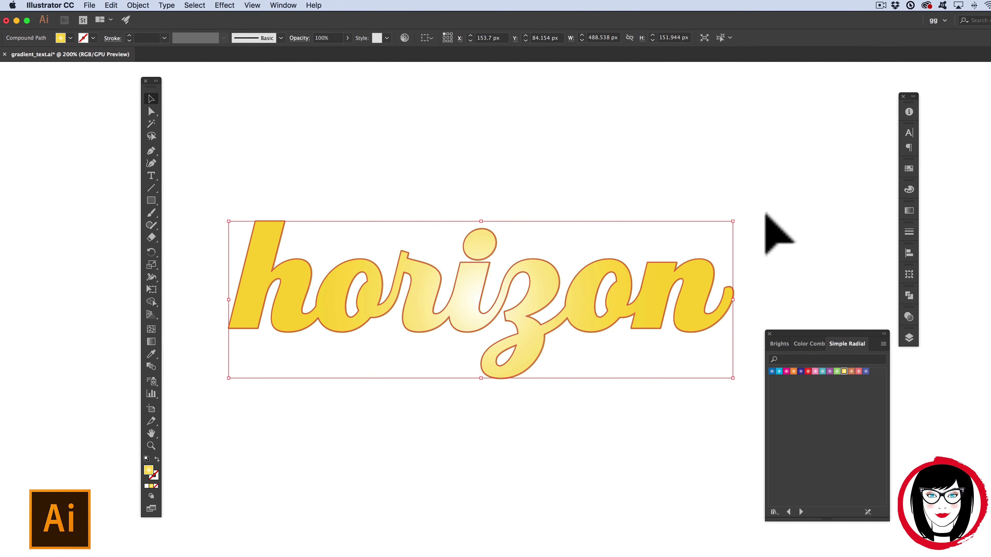
{"action": "left_click", "coordinate": [286, 6]}
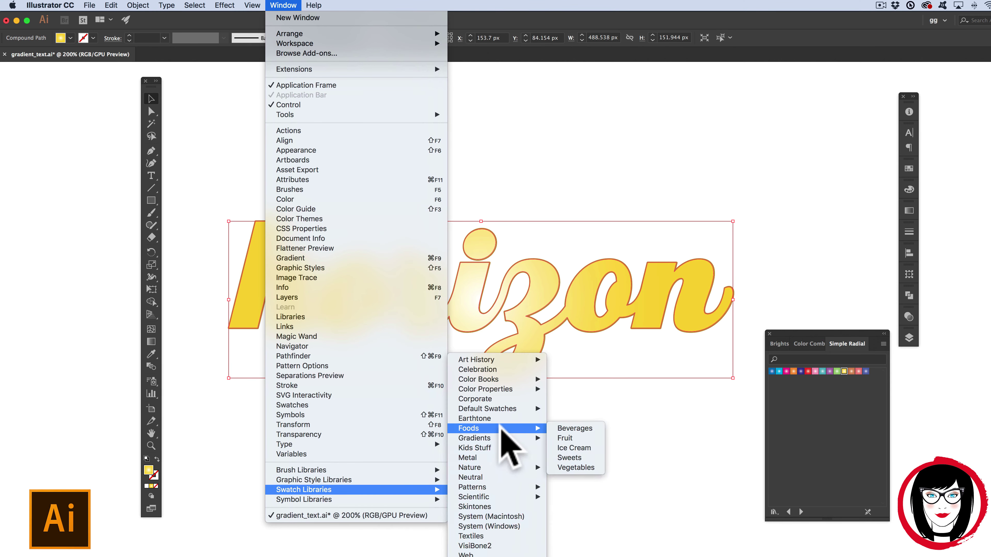
{"action": "mouse_move", "coordinate": [503, 439]}
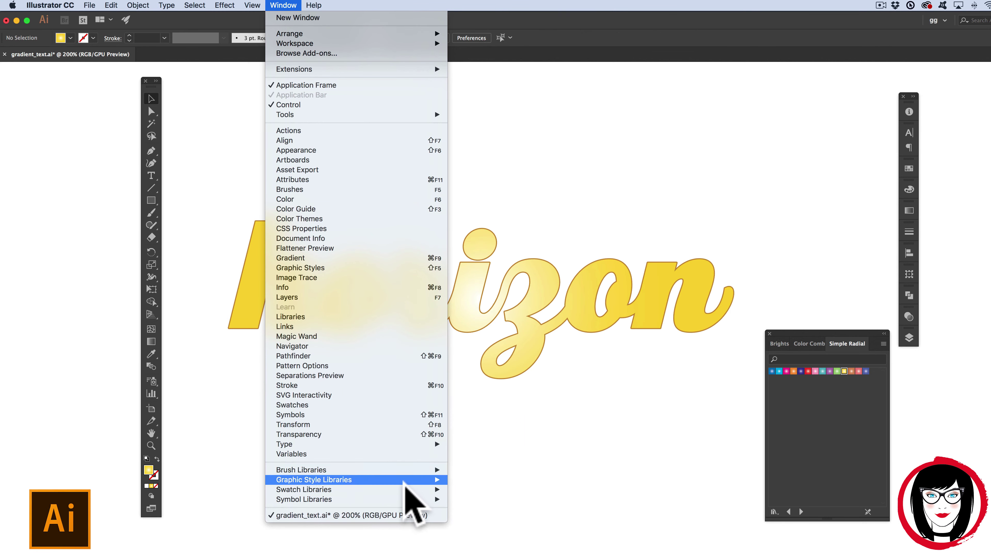
{"action": "mouse_move", "coordinate": [409, 491]}
{"action": "mouse_move", "coordinate": [514, 439]}
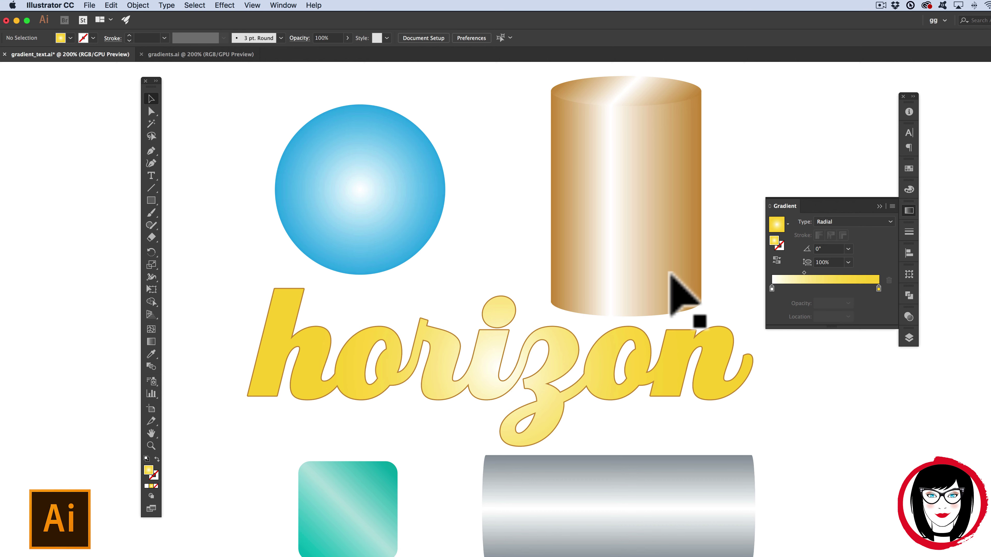
{"action": "left_click", "coordinate": [695, 325]}
{"action": "key", "text": "super+shift+a"}
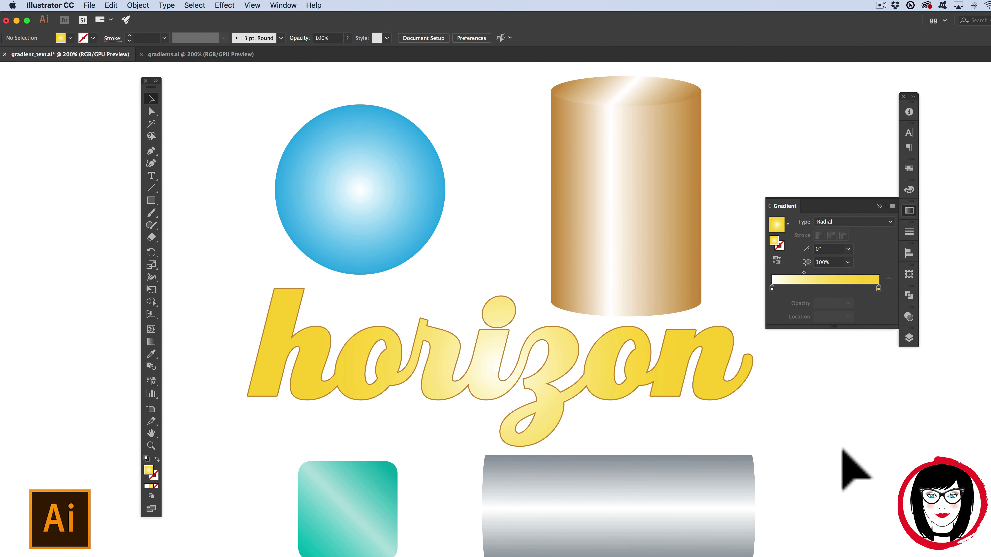
{"action": "left_click", "coordinate": [788, 353]}
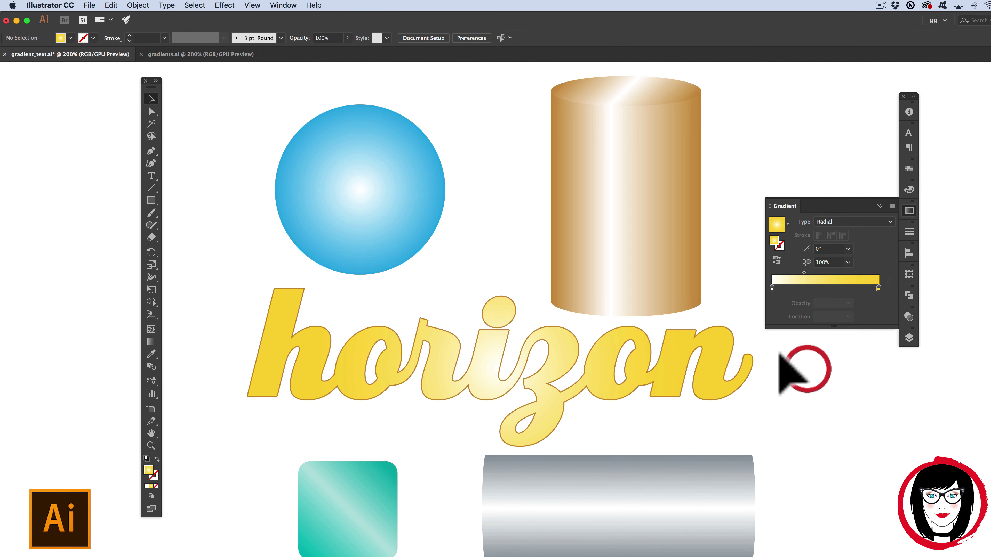
Step: Open the Brights gradient swatch library with nothing selected in gradient_text.ai
{"action": "left_click", "coordinate": [283, 5]}
{"action": "mouse_move", "coordinate": [390, 499]}
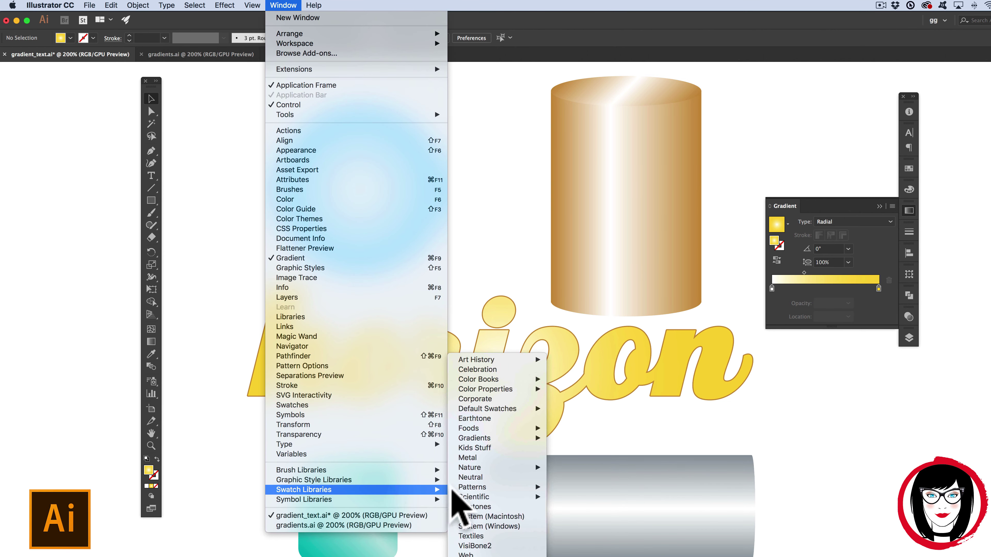
{"action": "mouse_move", "coordinate": [511, 439]}
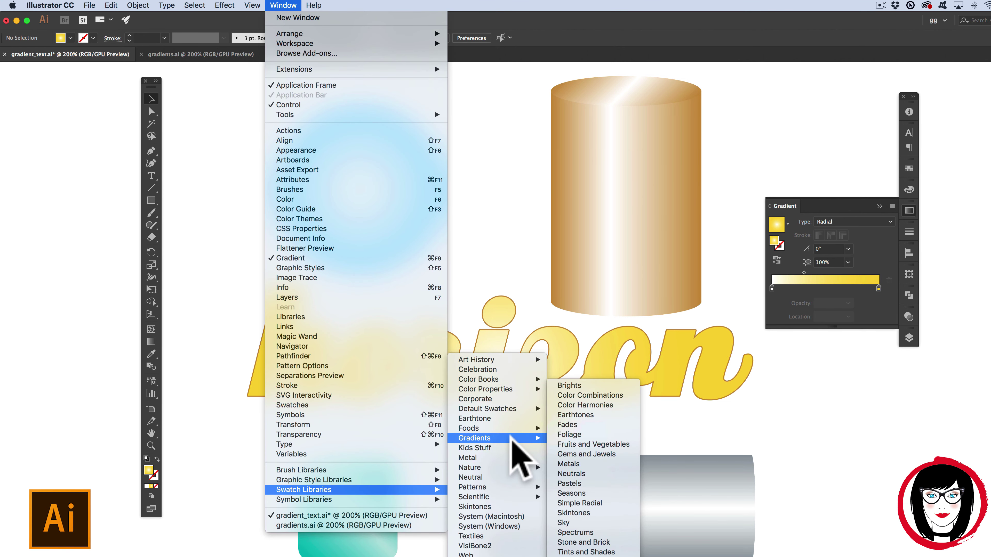
{"action": "left_click", "coordinate": [591, 385]}
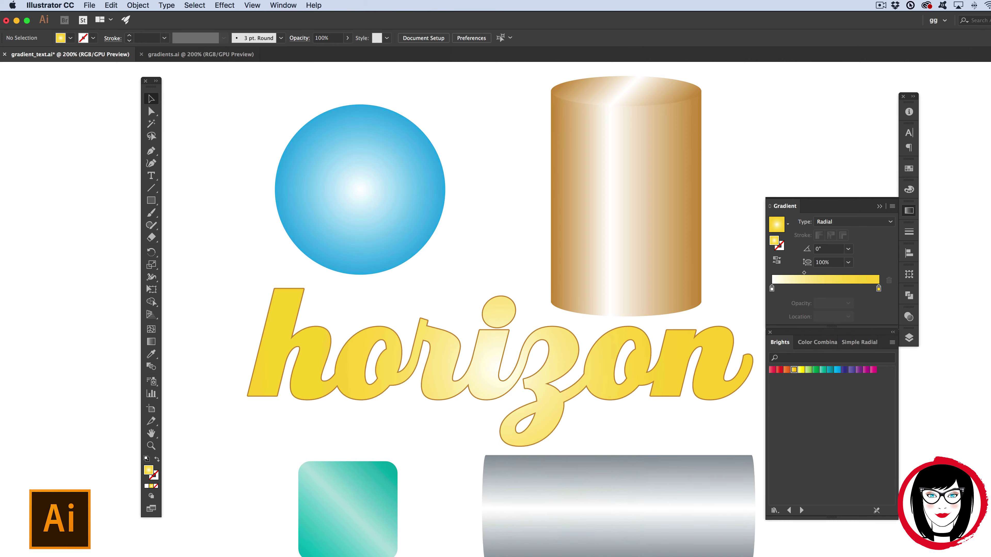